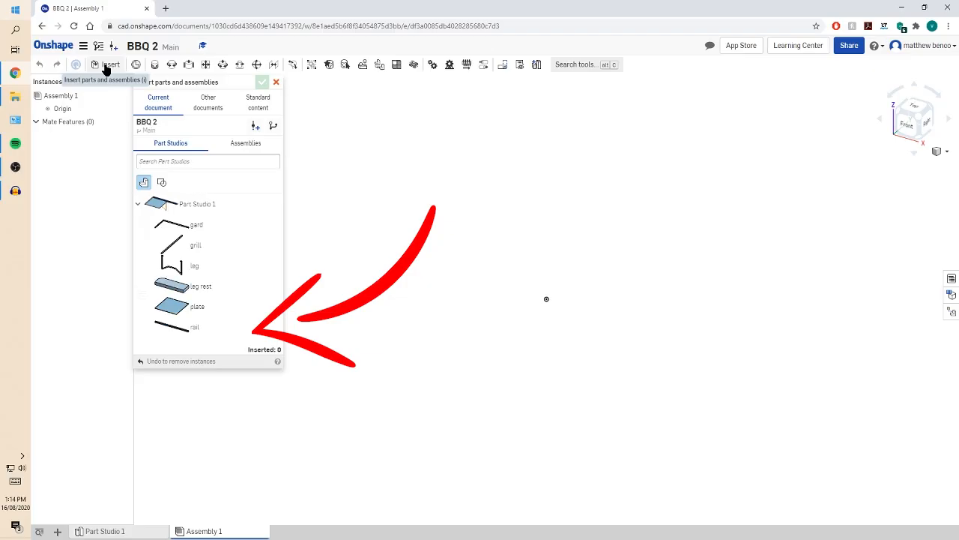
Insert one rail and one plate from Part Studio 1 into the assembly, placing the plate behind the rail
click(208, 328)
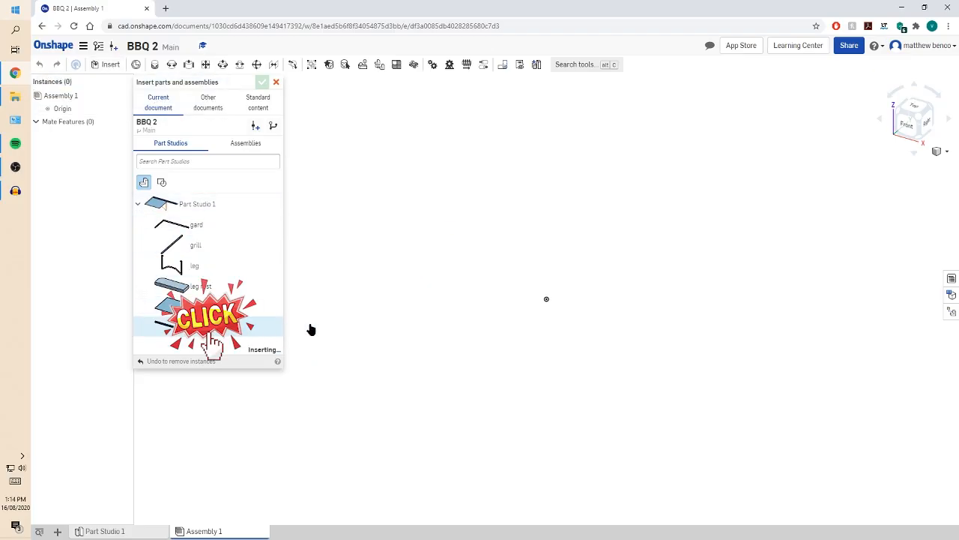
scroll(632, 327, up, 3)
click(628, 334)
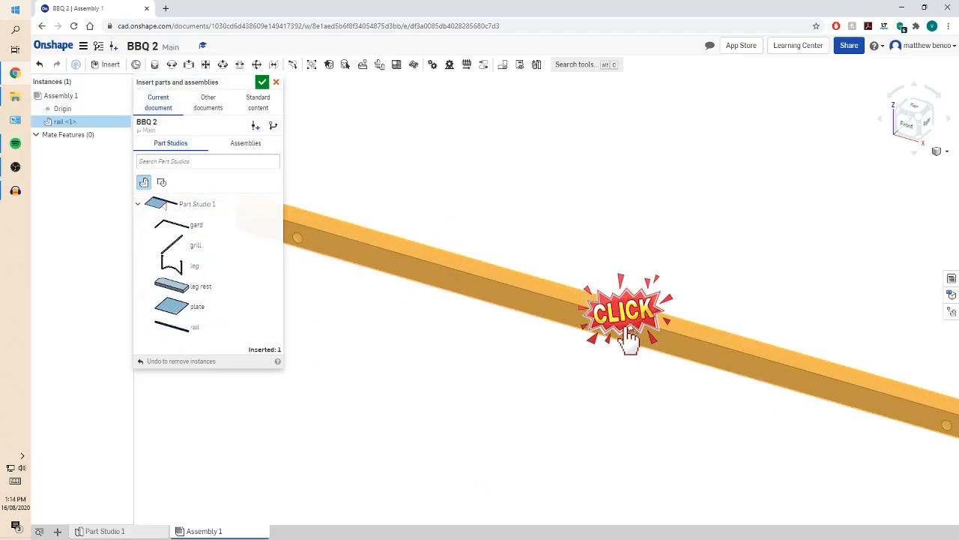
click(186, 308)
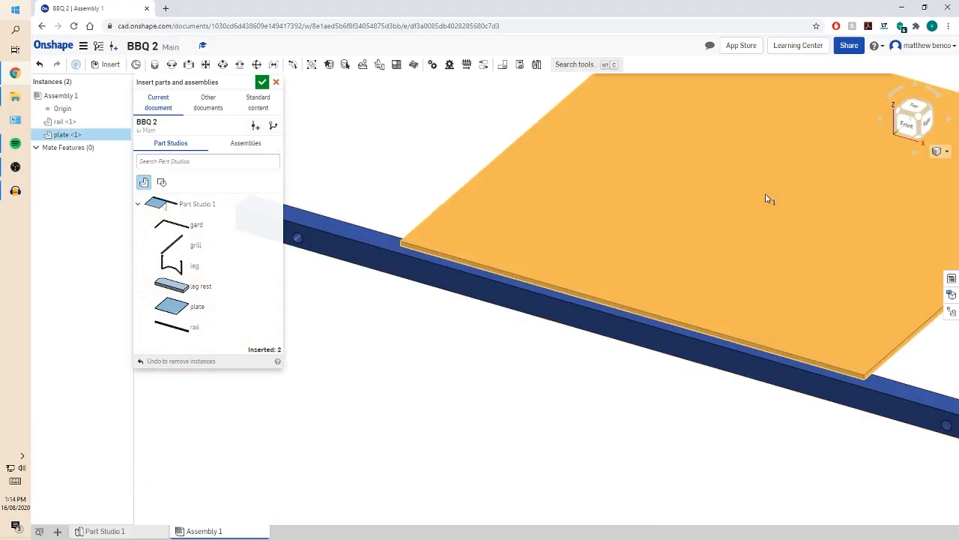
click(834, 172)
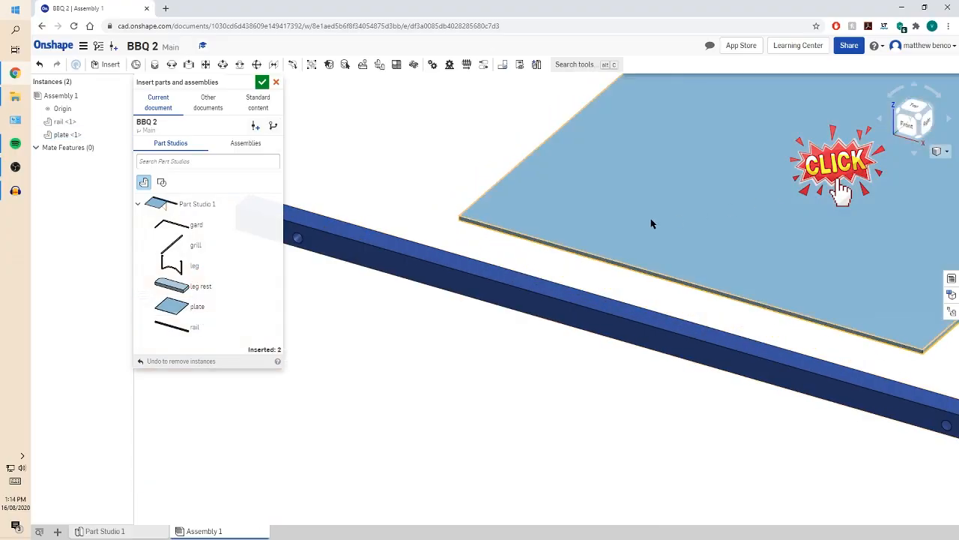
Fix the inserted rail in place so it anchors the assembly
scroll(565, 292, down, 3)
right_click(574, 266)
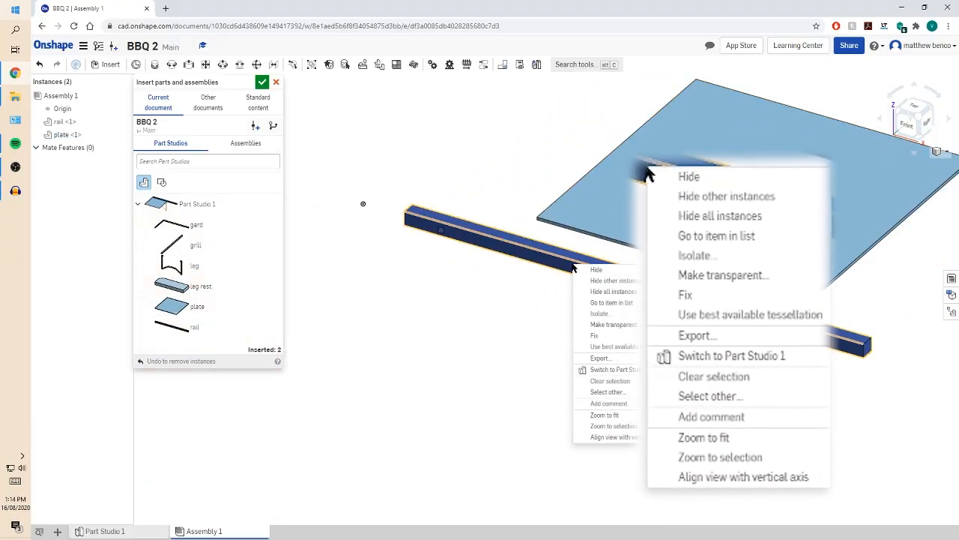
click(598, 336)
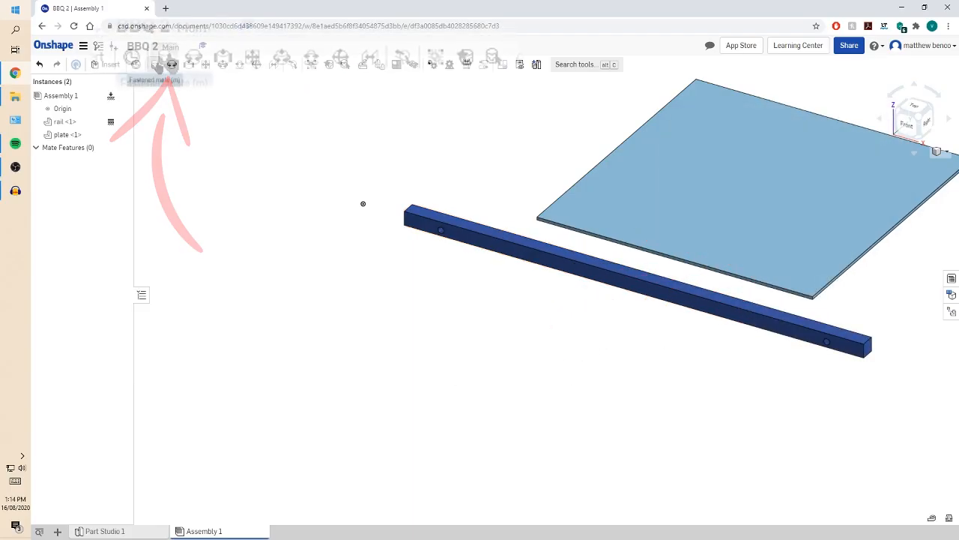
Join the plate's underside corner to the upper end corner of the fixed rail with a Fastened mate
click(155, 64)
scroll(363, 126, up, 3)
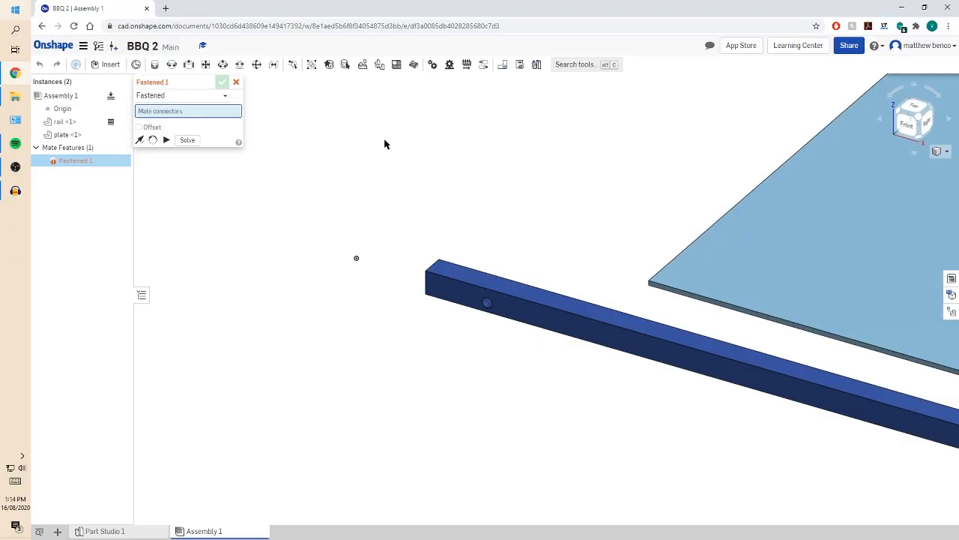
scroll(434, 266, up, 3)
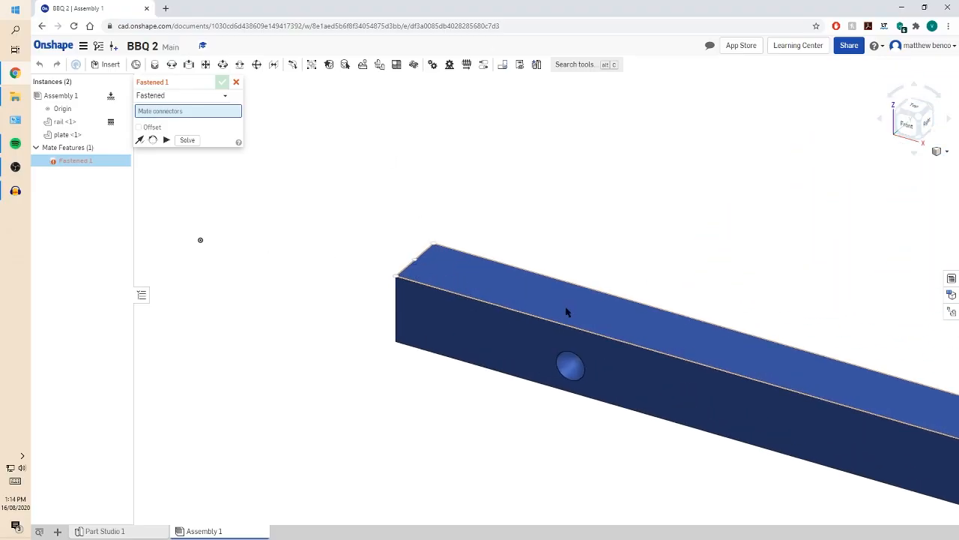
click(397, 275)
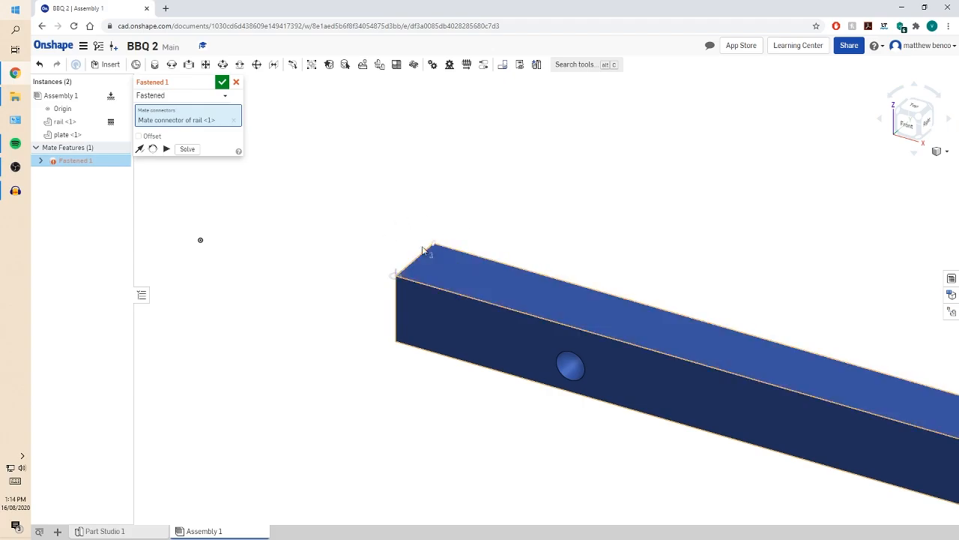
scroll(664, 212, down, 5)
right_drag(744, 251, 864, 158)
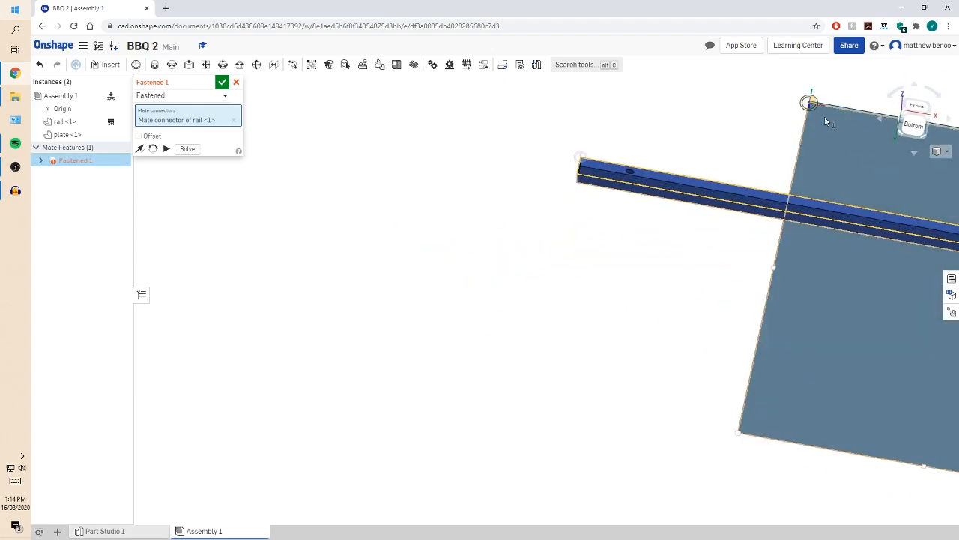
click(810, 103)
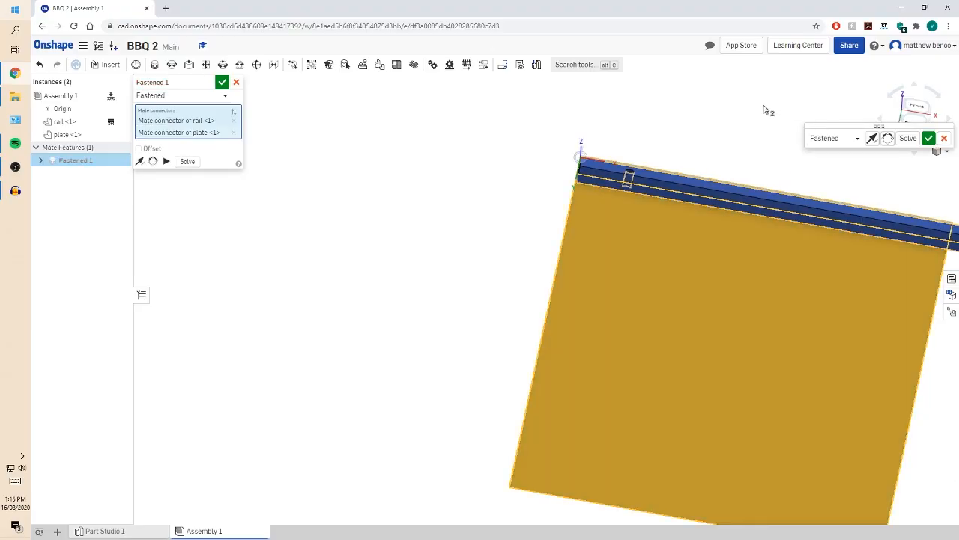
right_drag(765, 110, 673, 190)
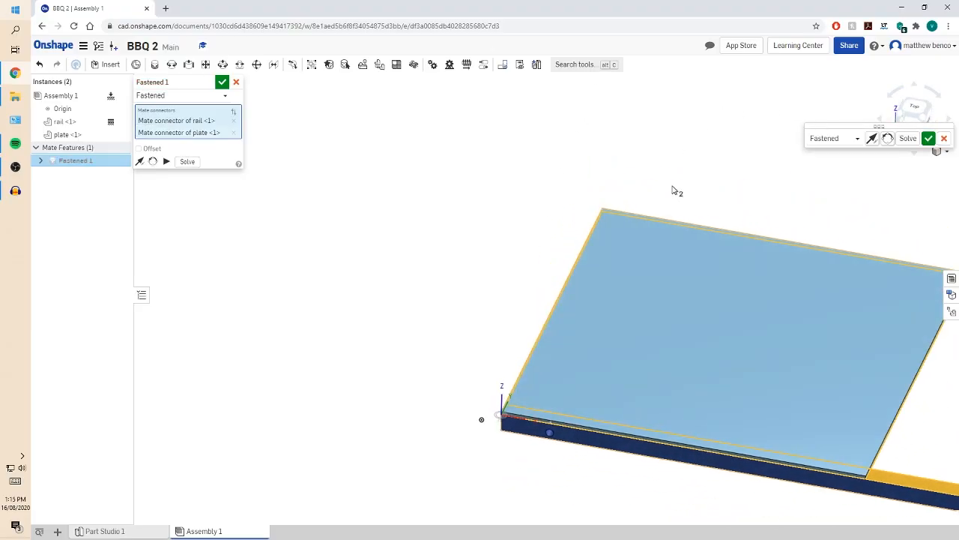
click(222, 82)
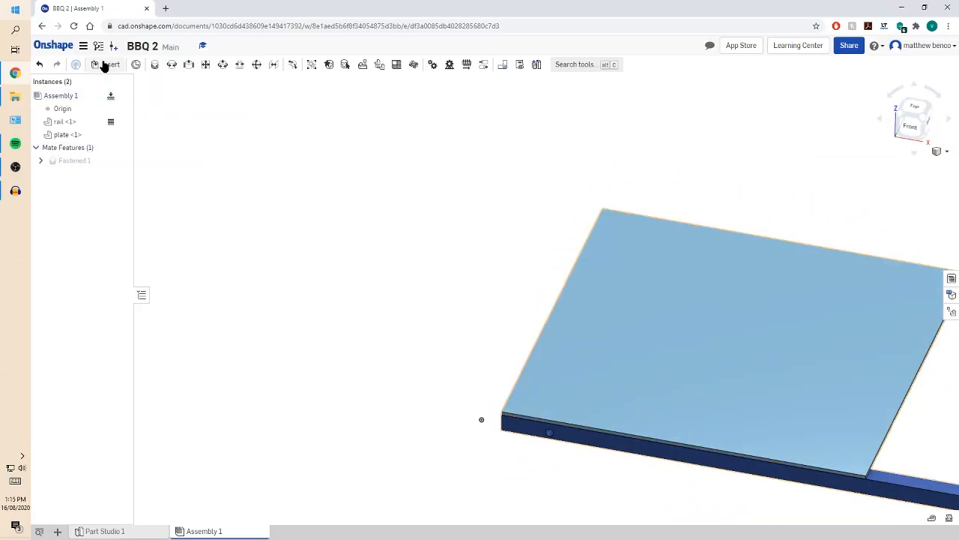
Insert two more rails from Part Studio 1 into the assembly
click(105, 65)
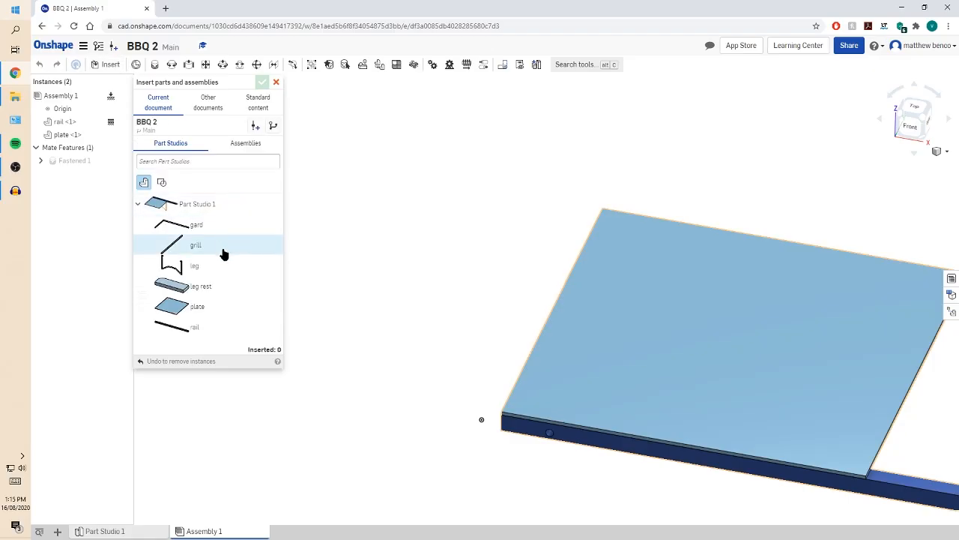
click(177, 327)
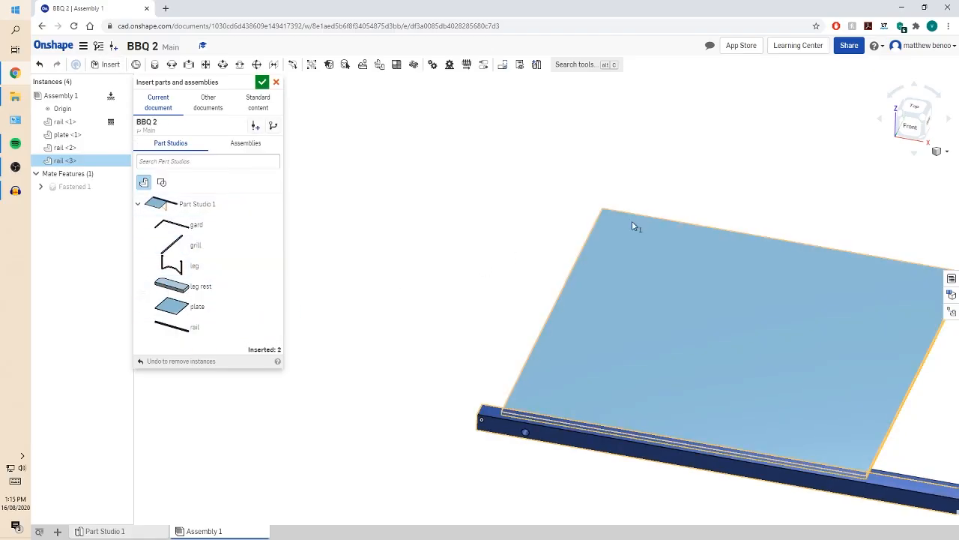
click(409, 307)
scroll(517, 267, down, 3)
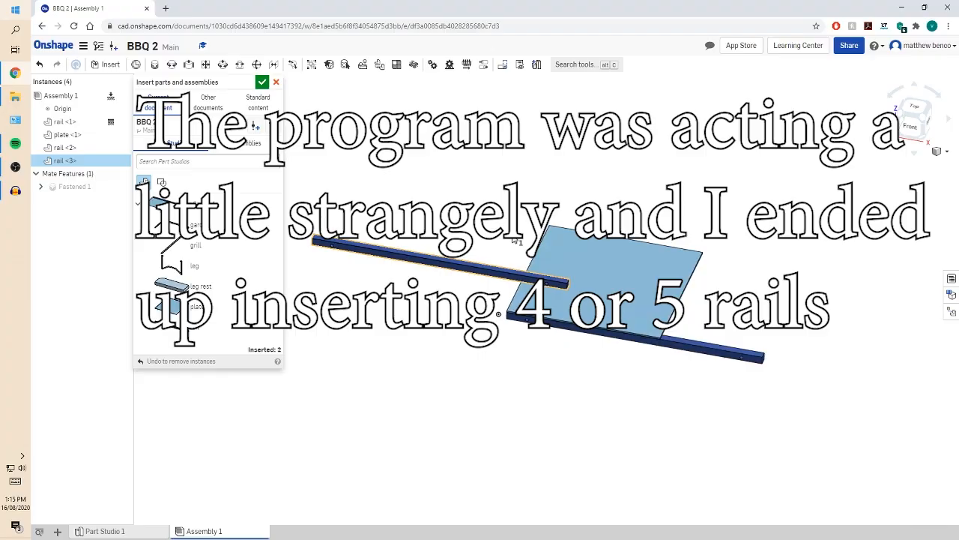
drag(522, 230, 525, 210)
scroll(617, 197, up, 5)
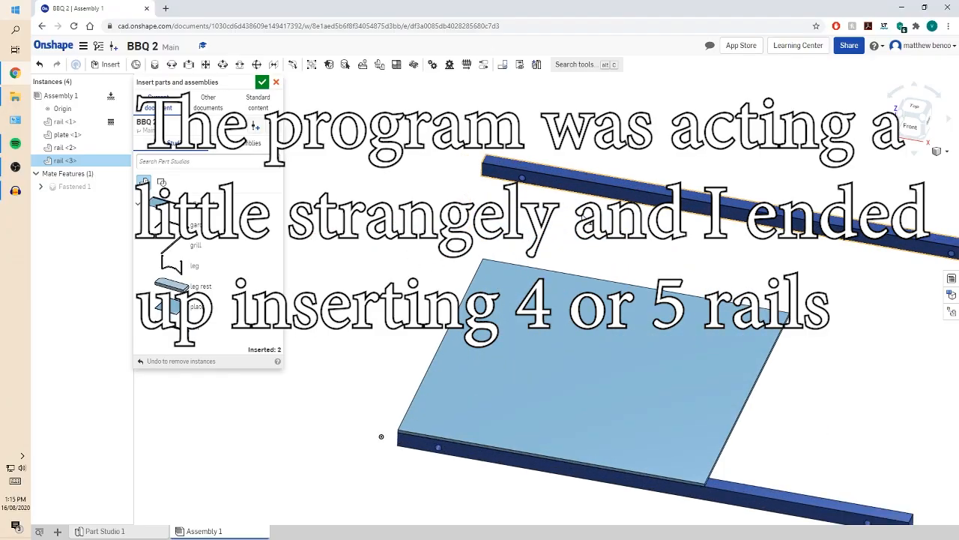
key(Escape)
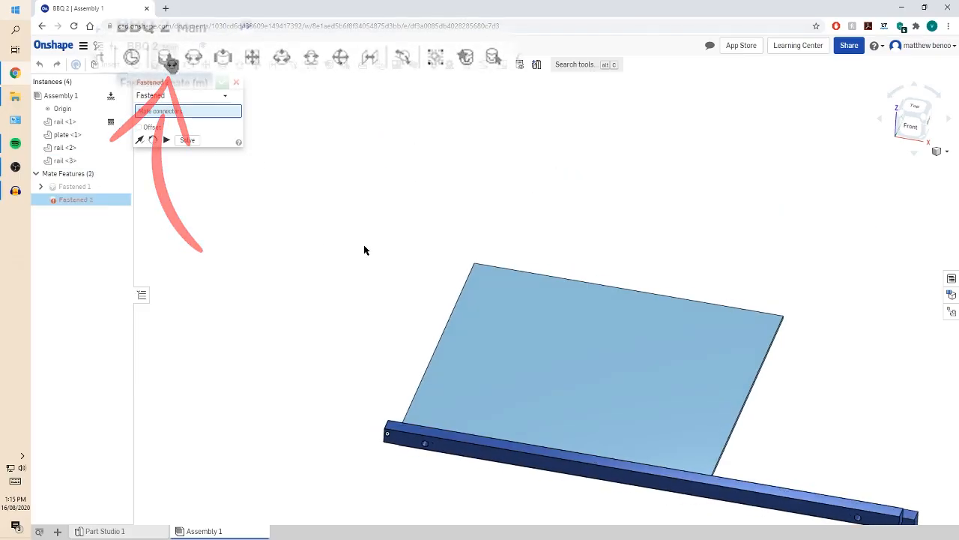
Join the plate's free underside corner, opposite the fixed rail, to the end corner of a loose rail with a Fastened mate
right_drag(365, 251, 739, 217)
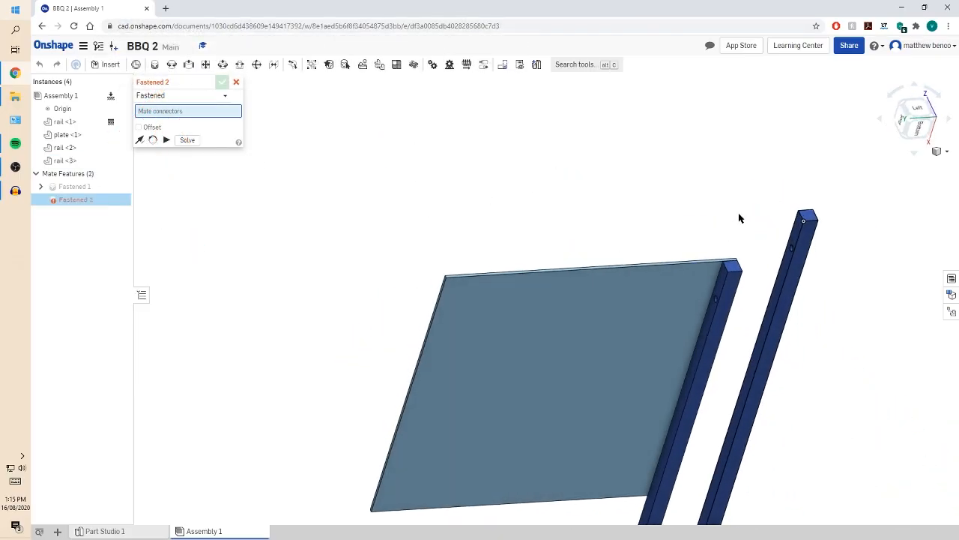
click(457, 289)
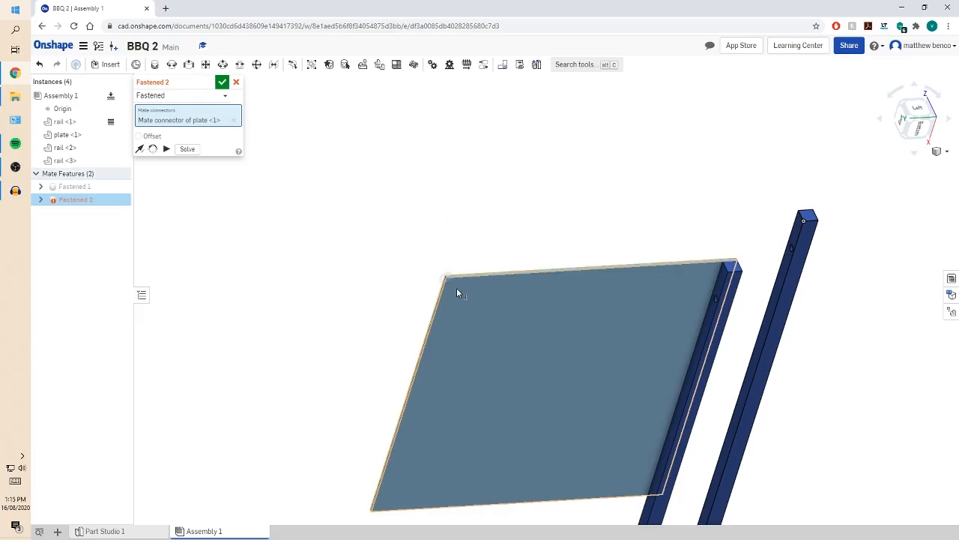
right_drag(848, 202, 705, 514)
scroll(719, 498, up, 4)
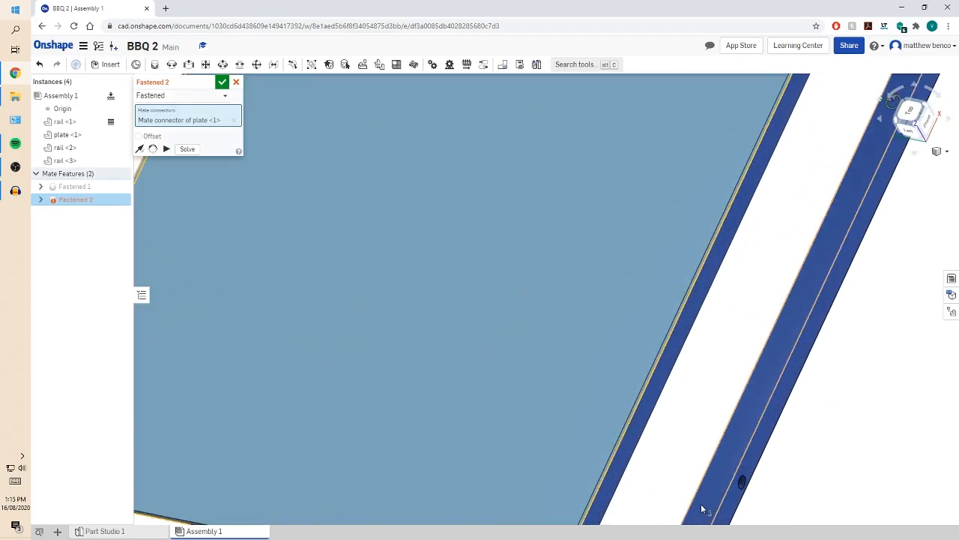
scroll(701, 513, down, 5)
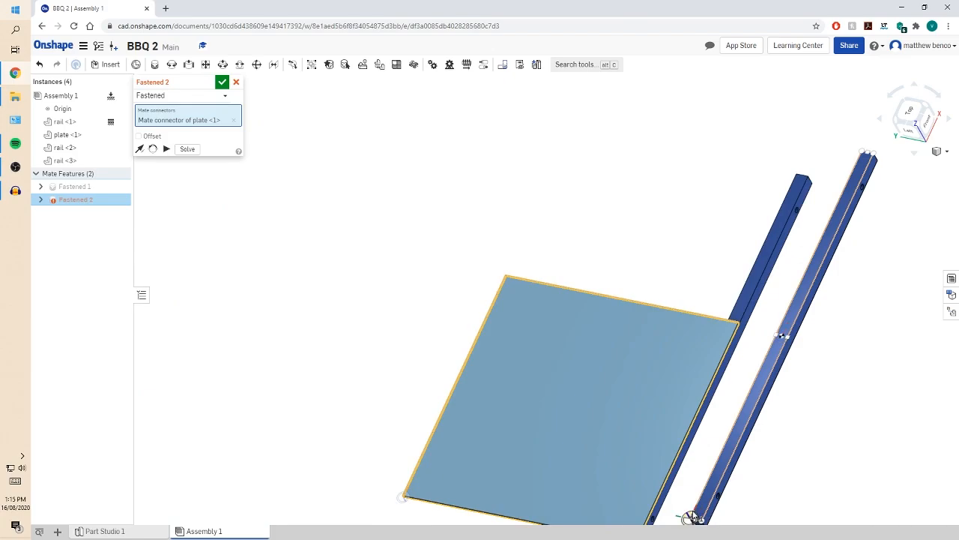
click(690, 517)
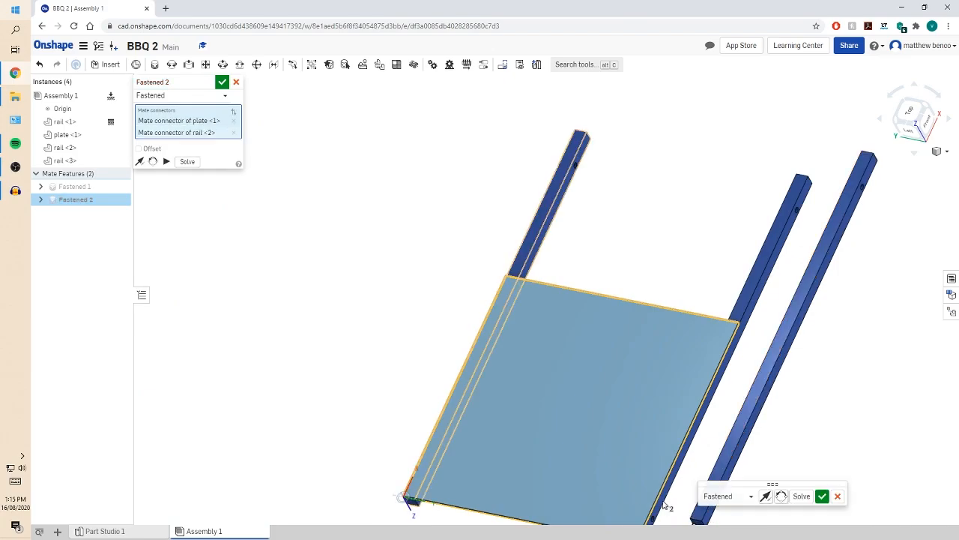
click(222, 81)
Delete the surplus rail lying detached beside the plate
scroll(676, 242, down, 2)
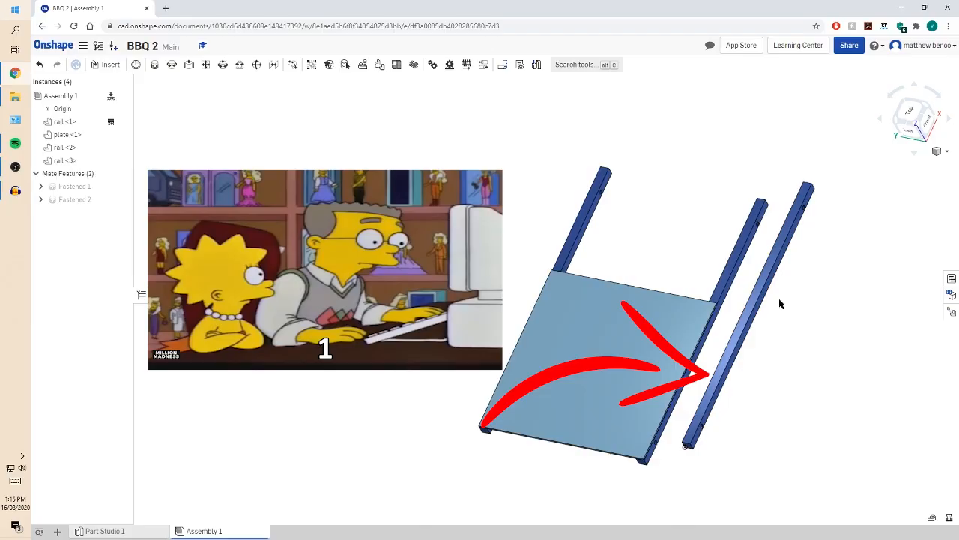
click(735, 345)
key(Delete)
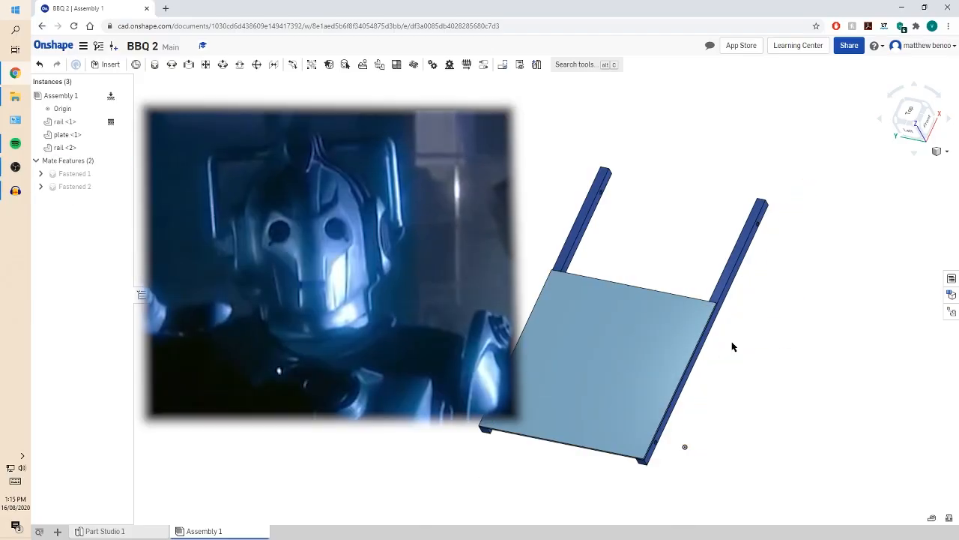
Insert one grill bar from Part Studio 1 and place it beyond the free ends of the rails
right_drag(739, 332, 649, 407)
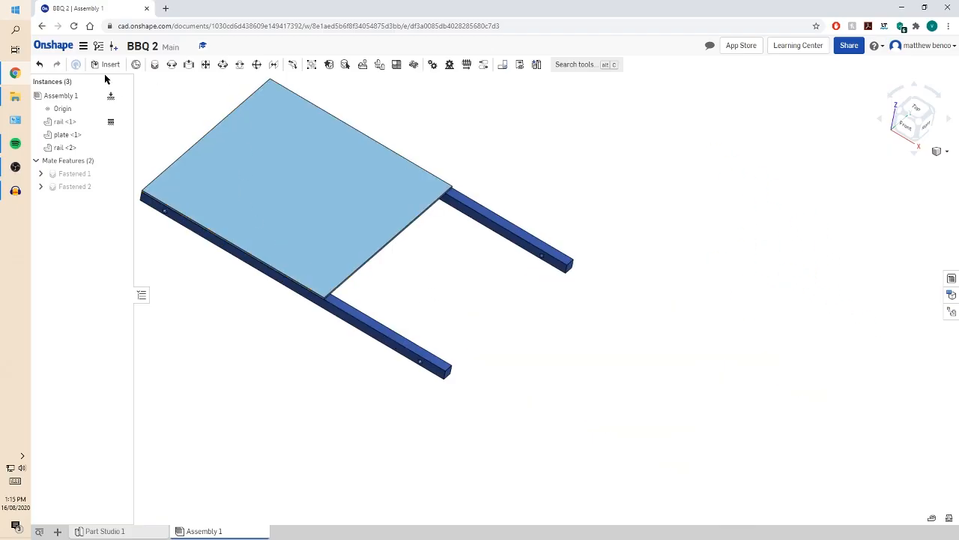
click(108, 65)
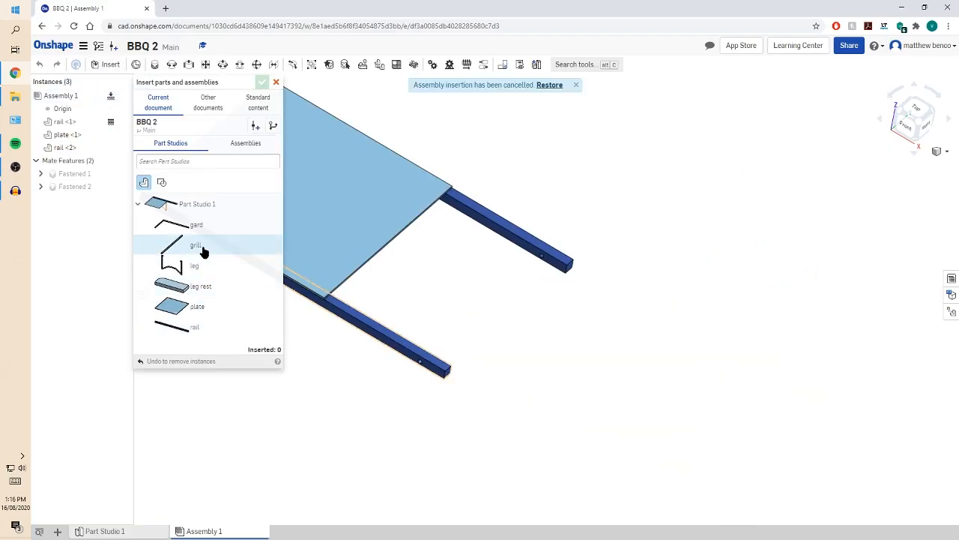
click(194, 225)
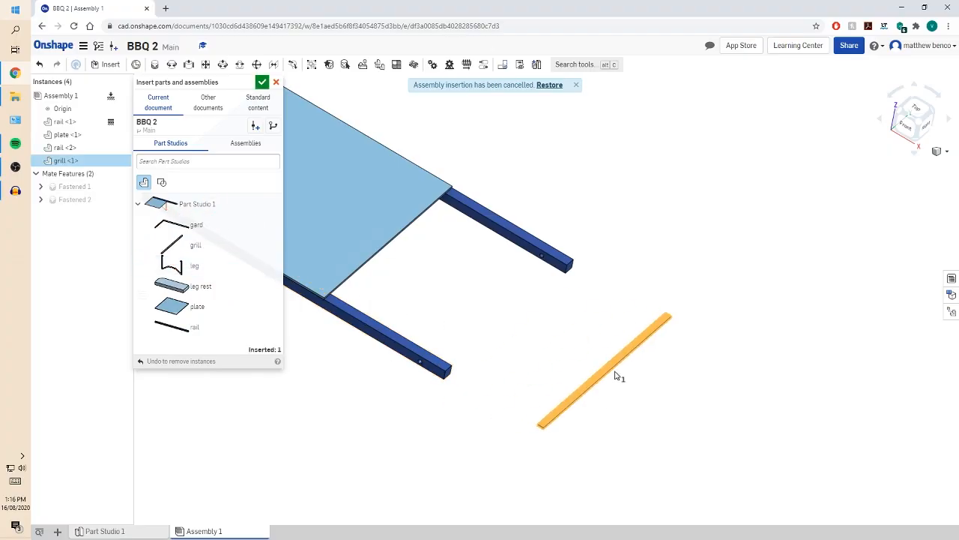
click(618, 375)
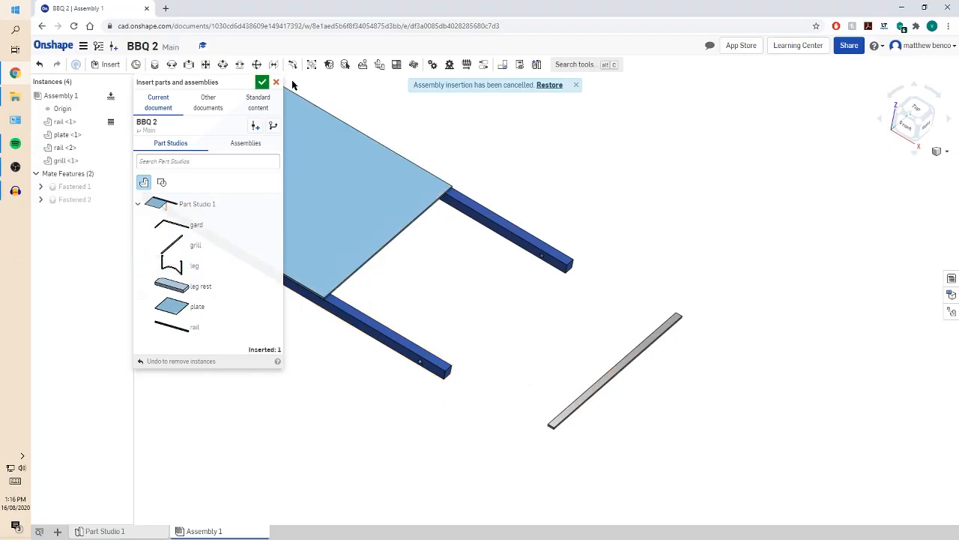
click(262, 84)
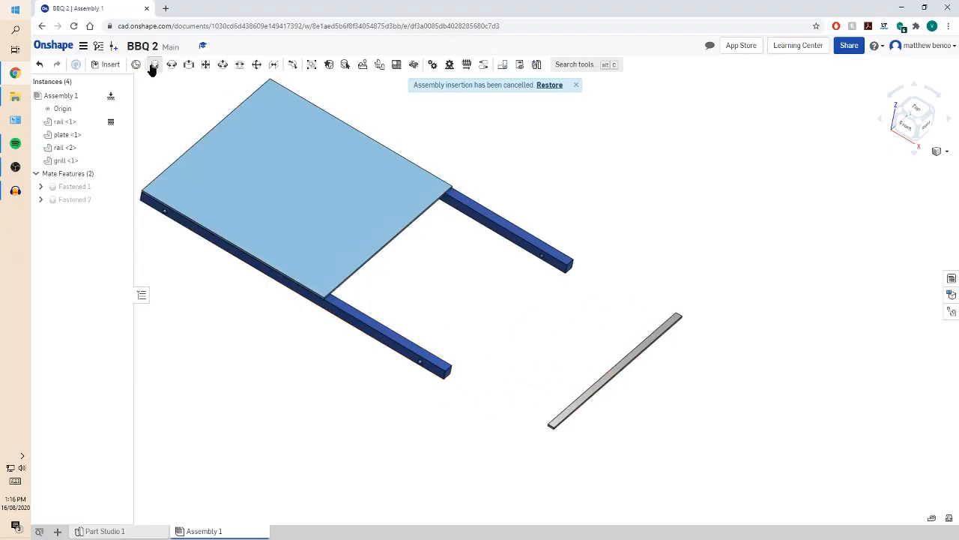
Join the grill bar's underside end corner to the top outer corner at the fixed rail's free end with a Fastened mate
click(154, 64)
right_drag(465, 398, 486, 339)
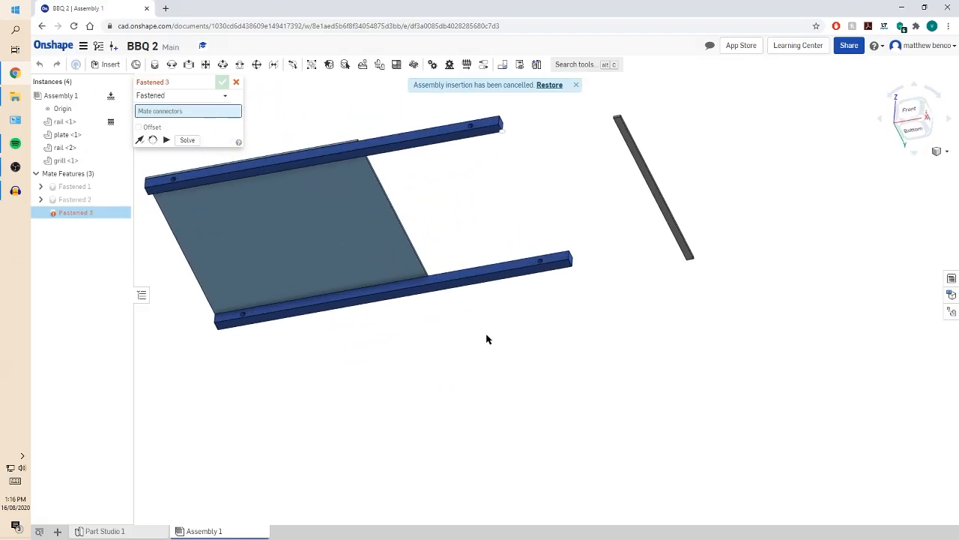
scroll(622, 126, up, 10)
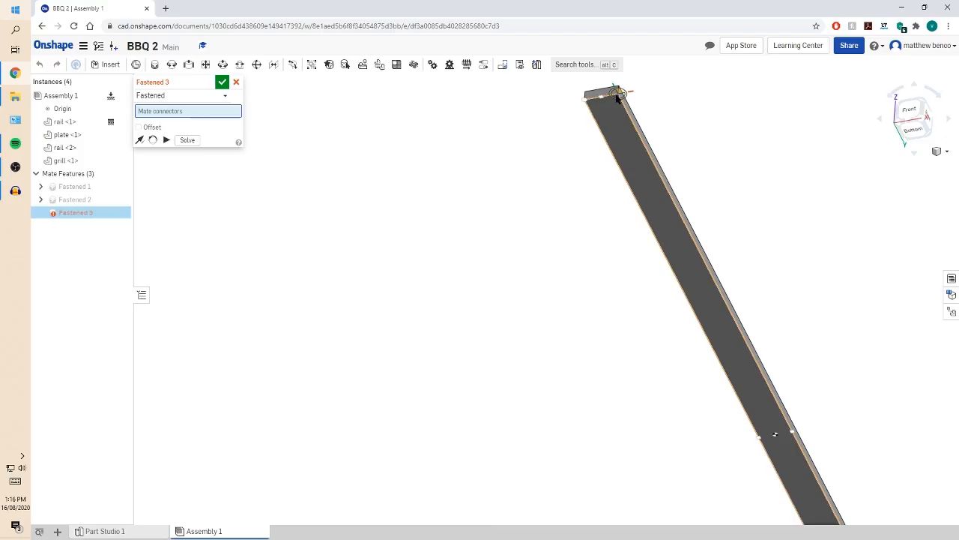
click(617, 97)
scroll(422, 160, down, 8)
right_drag(420, 161, 406, 218)
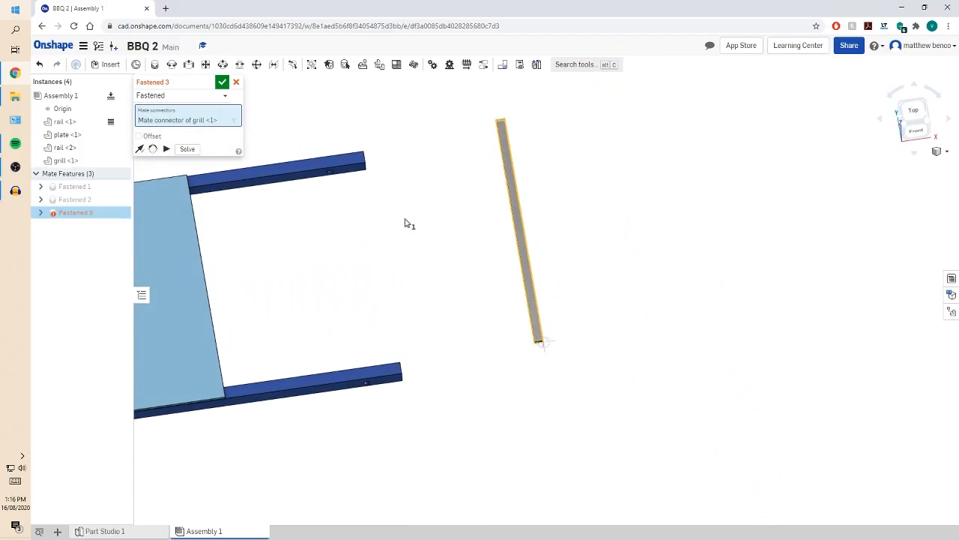
scroll(392, 392, up, 8)
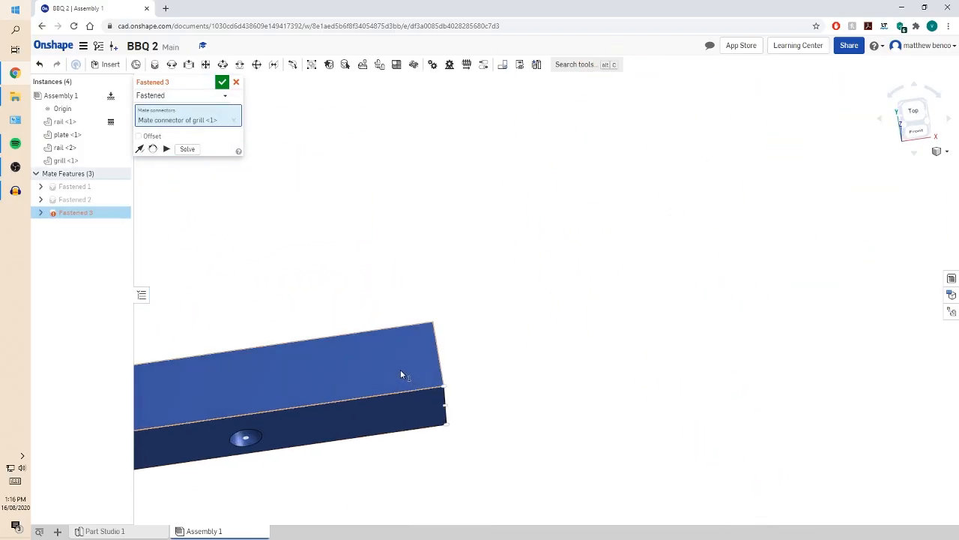
click(443, 386)
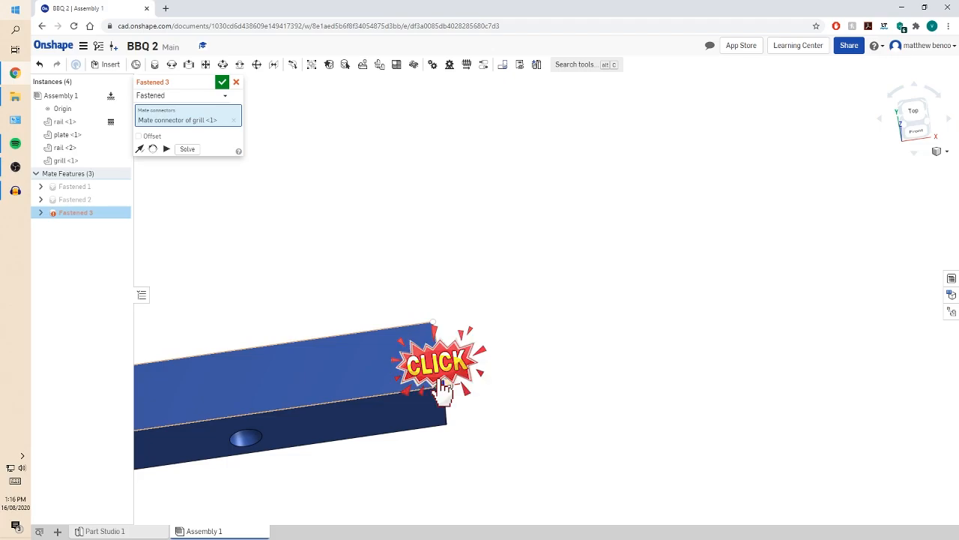
scroll(431, 383, down, 3)
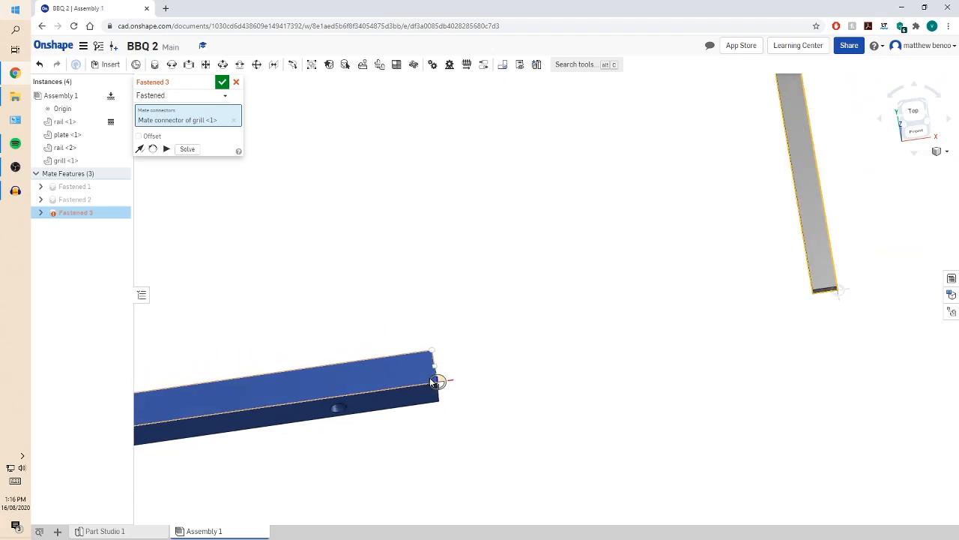
click(431, 382)
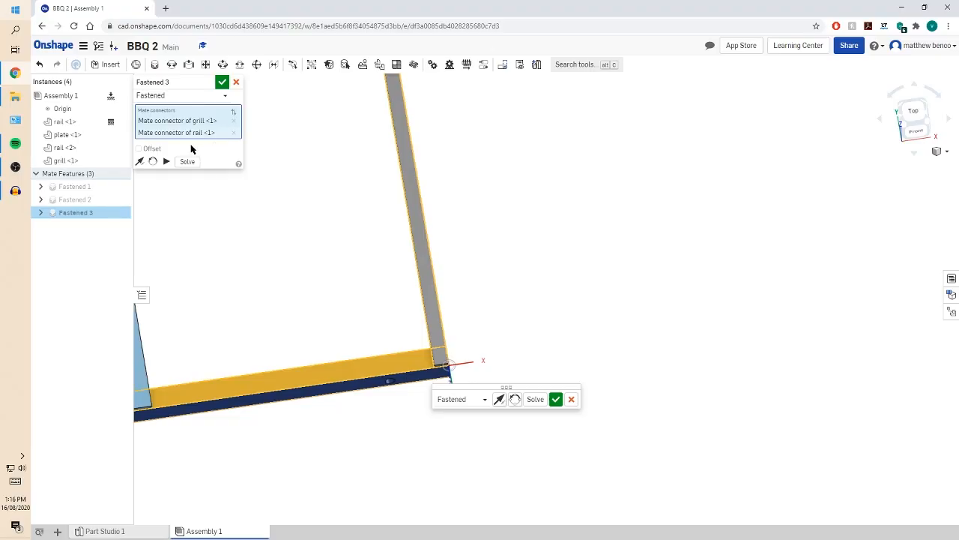
click(222, 81)
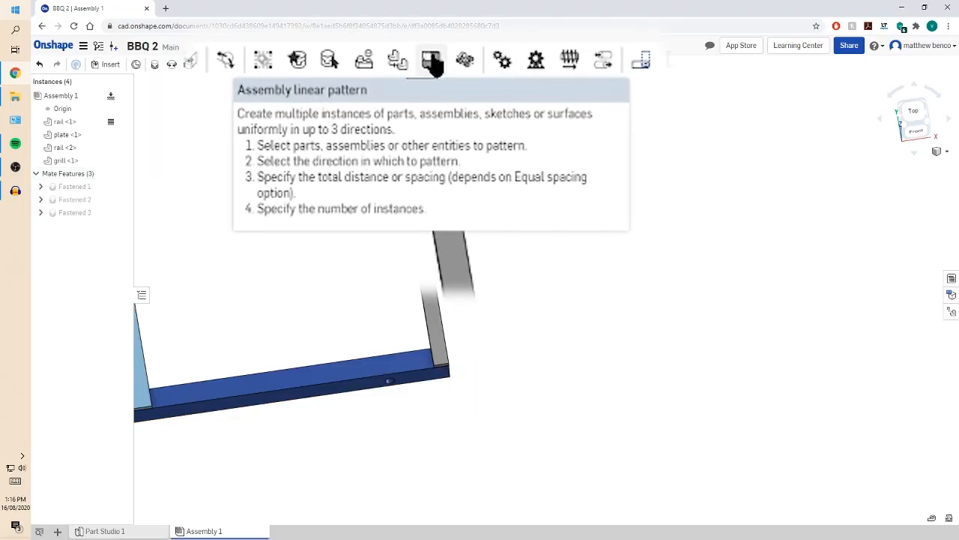
Create a linear pattern of the grill bar along the fixed rail's edge with 10 instances at a distance of 20 mm
click(438, 61)
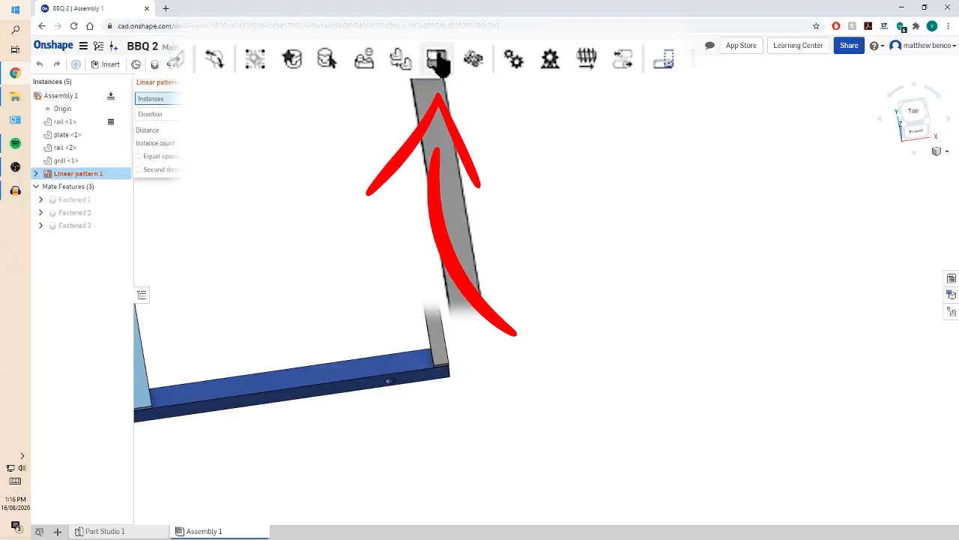
click(415, 181)
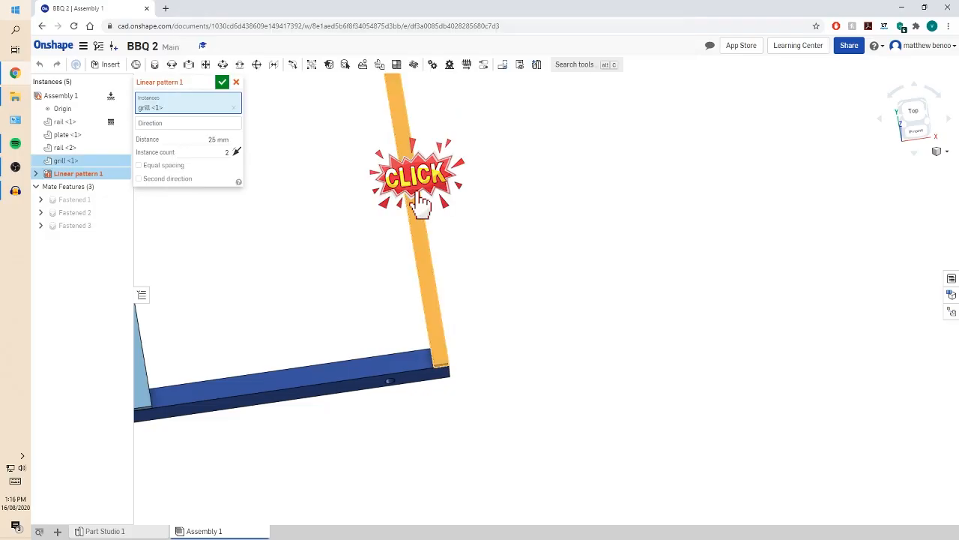
click(195, 123)
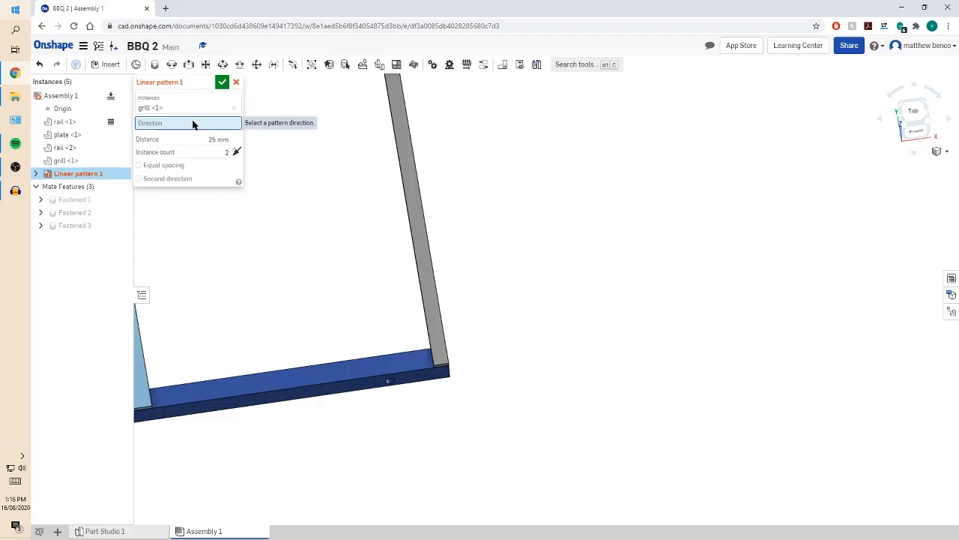
click(316, 386)
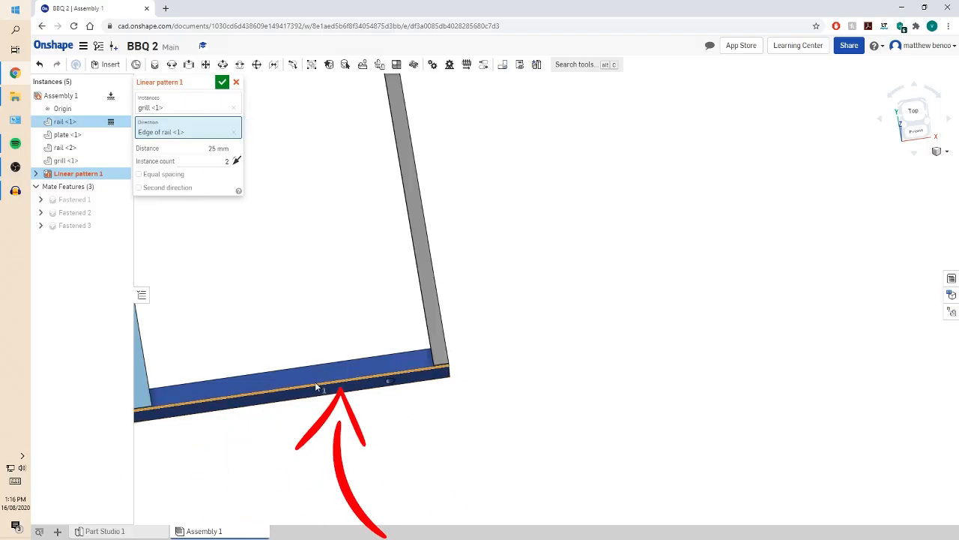
click(237, 162)
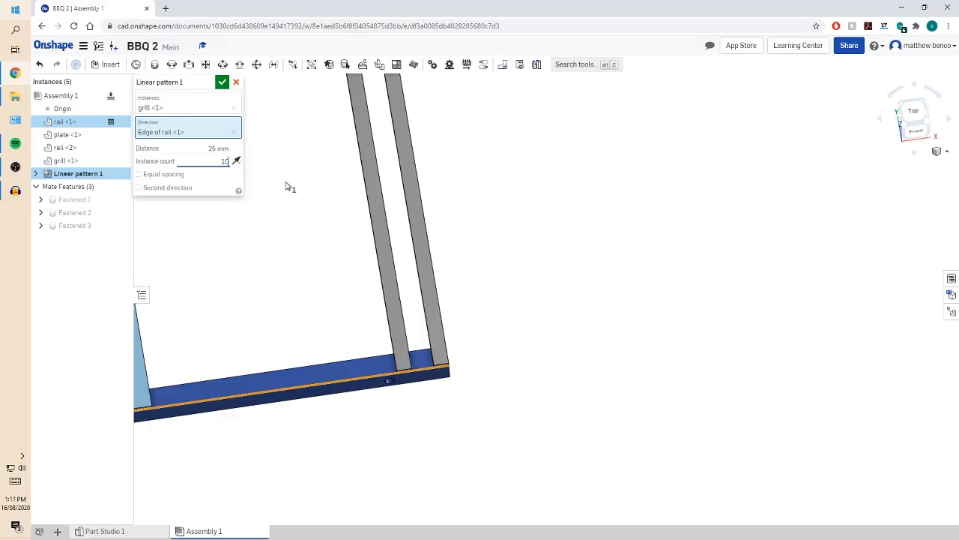
click(233, 150)
scroll(405, 265, down, 3)
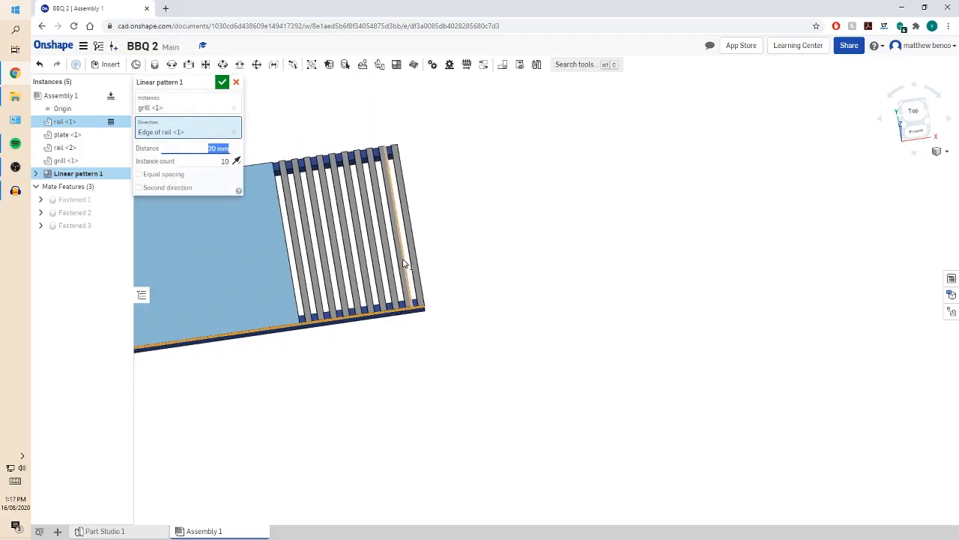
scroll(438, 249, up, 2)
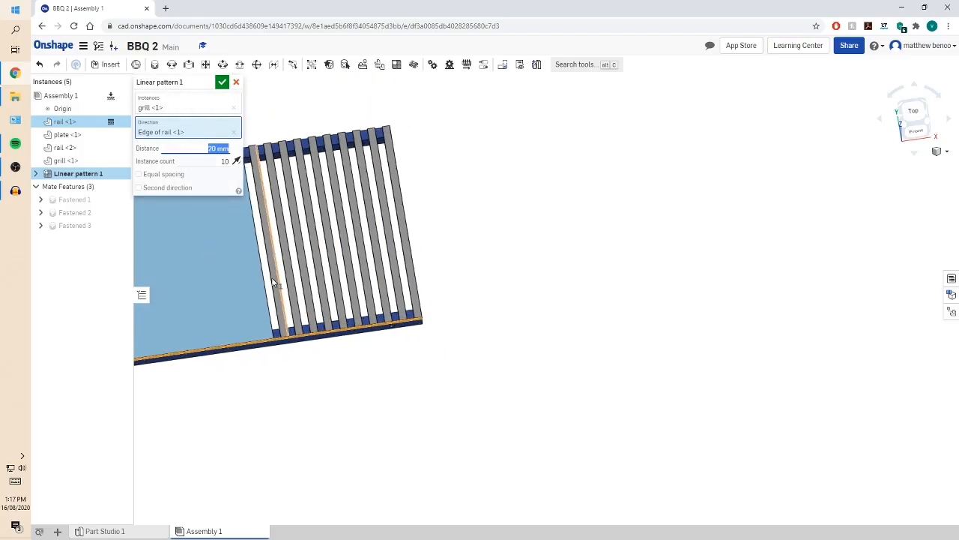
click(222, 83)
Insert two gard parts from Part Studio 1 and place them one below the other beyond the grill end
right_drag(455, 410, 457, 379)
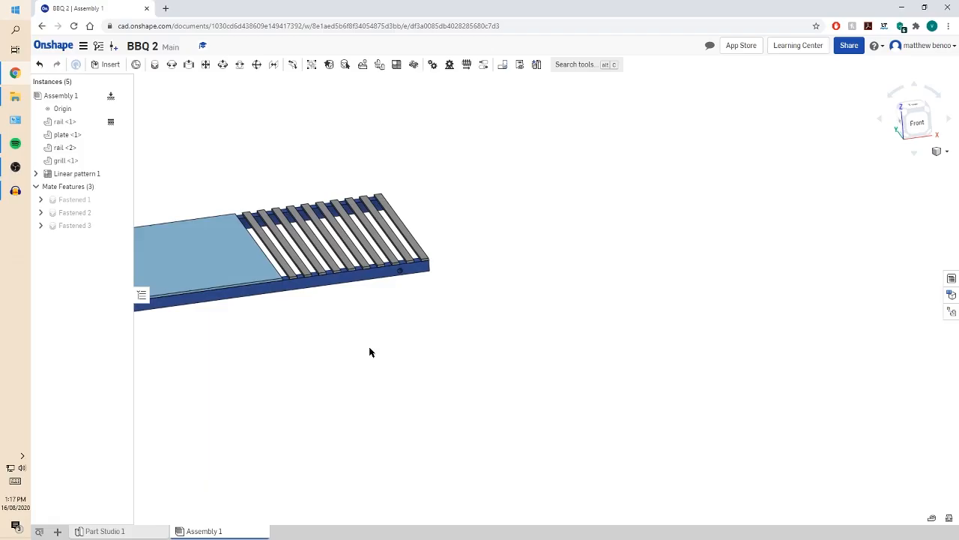
middle_drag(368, 350, 507, 371)
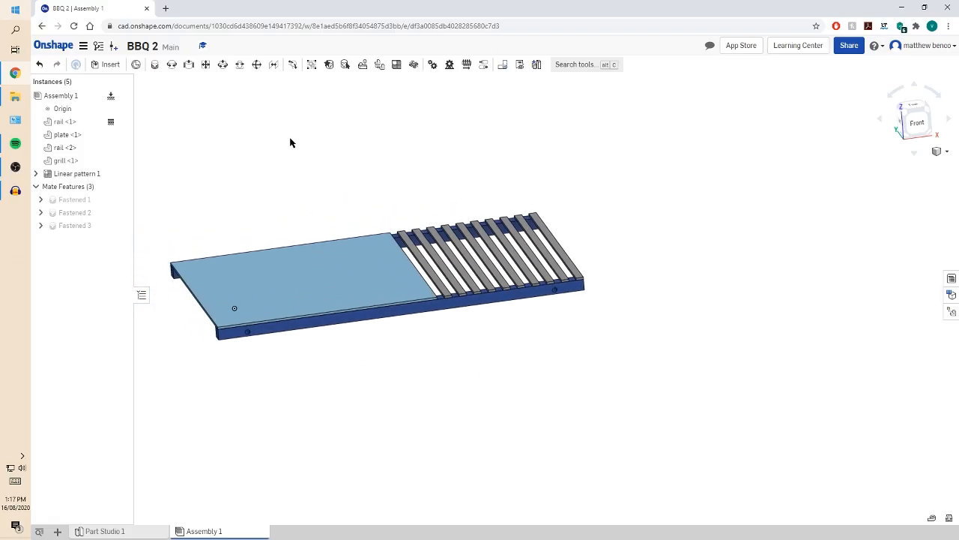
click(112, 66)
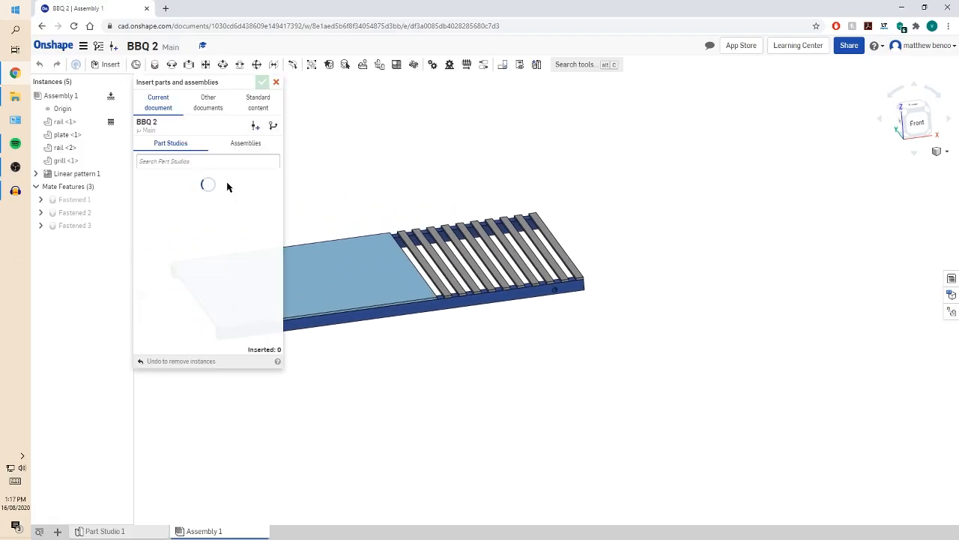
click(737, 295)
click(180, 224)
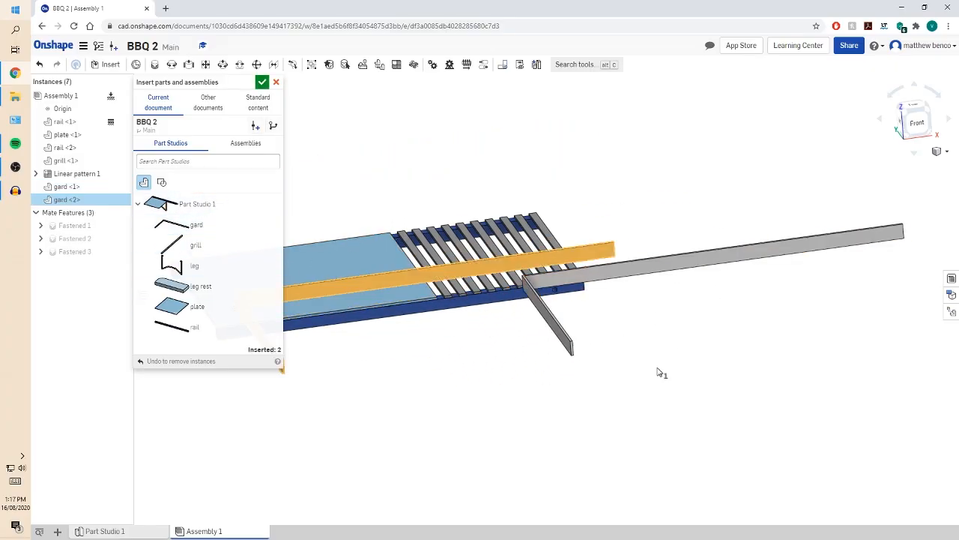
click(739, 419)
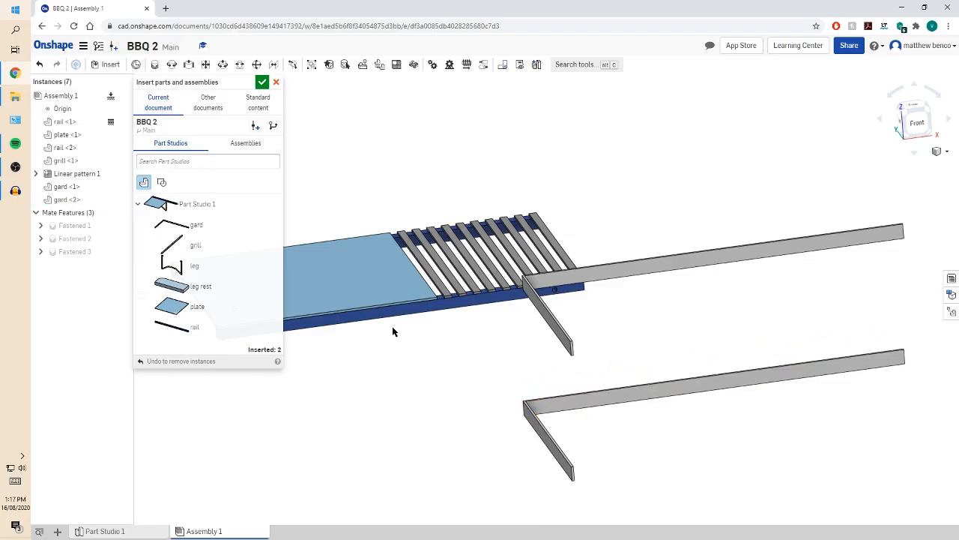
click(261, 83)
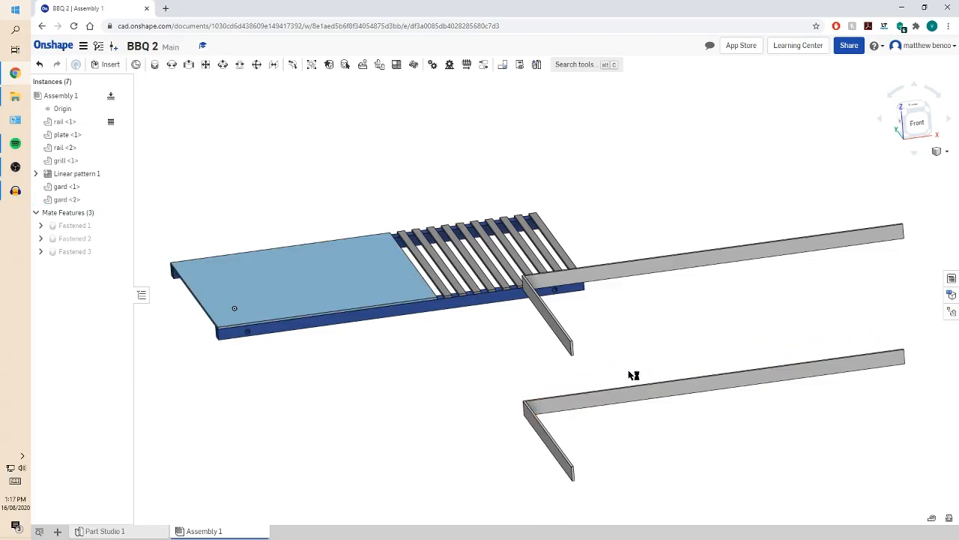
Join the lower corner on the first gard's short arm to the fixed rail's plate-side end corner with a Fastened mate
right_drag(630, 371, 574, 368)
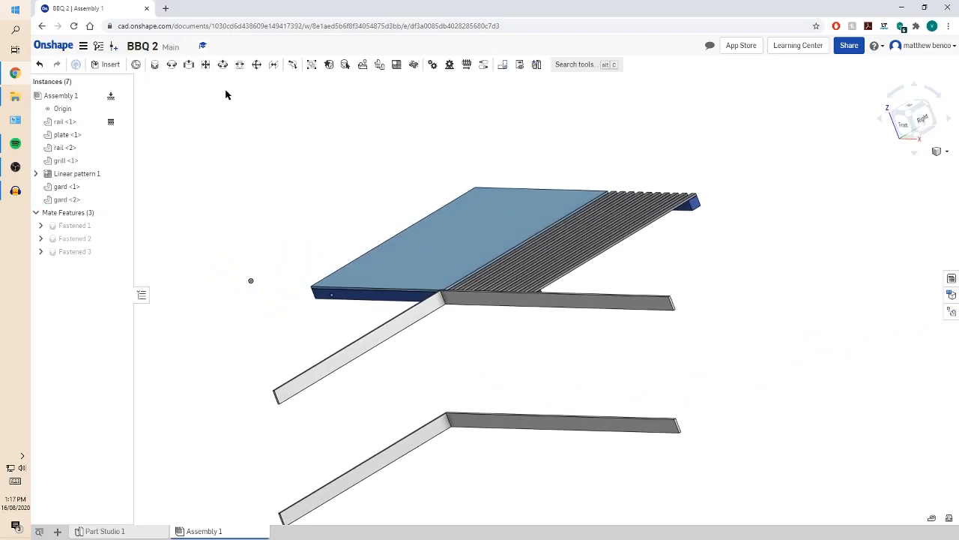
click(154, 66)
scroll(292, 427, up, 5)
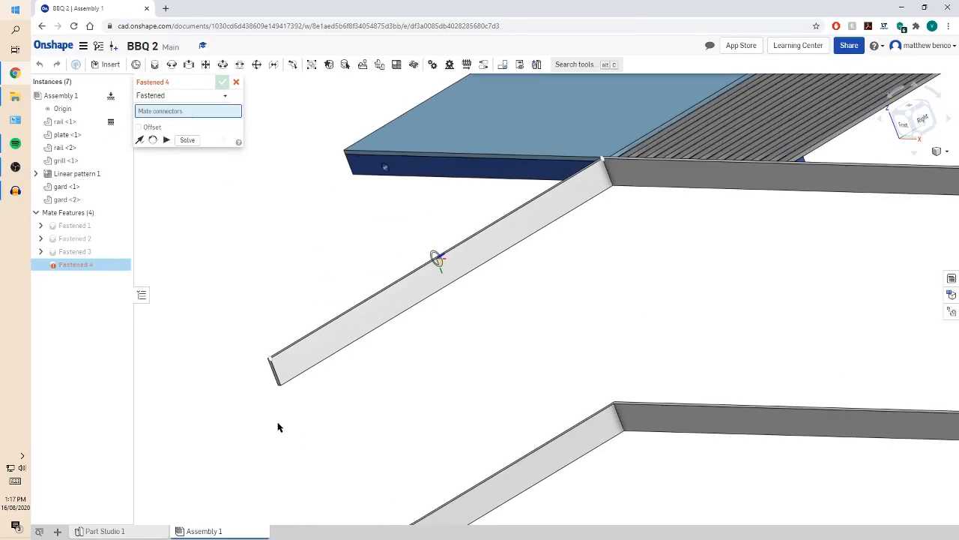
click(282, 361)
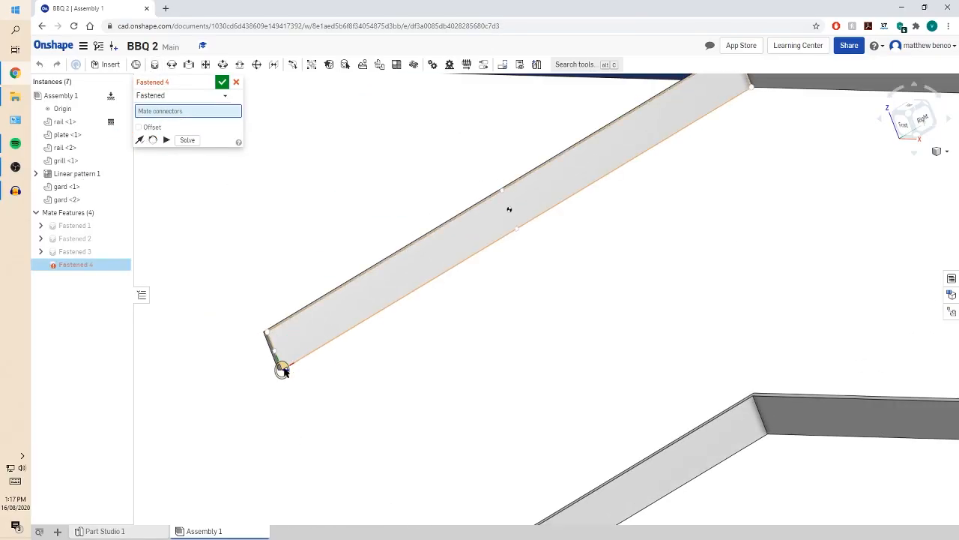
scroll(285, 371, down, 5)
right_drag(275, 313, 390, 338)
scroll(390, 338, up, 3)
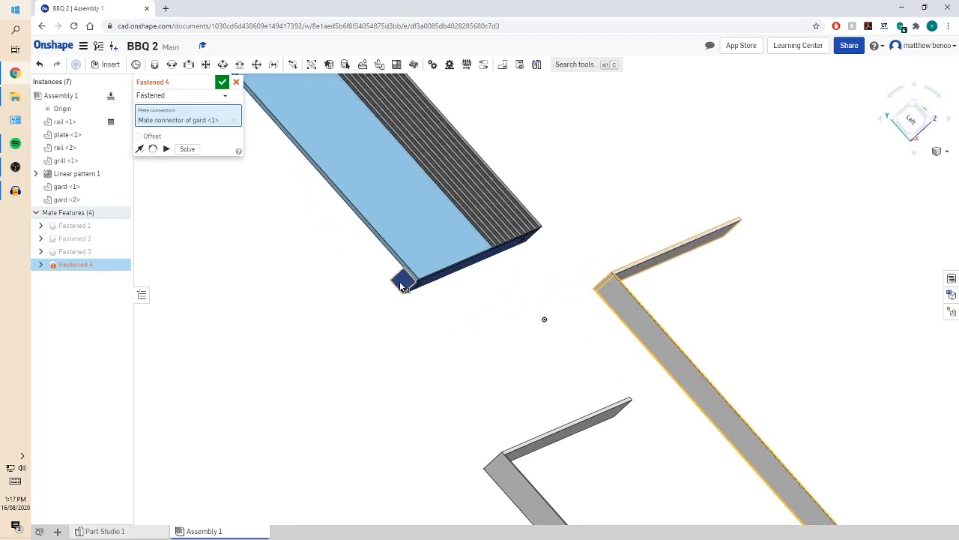
scroll(404, 286, up, 2)
click(401, 297)
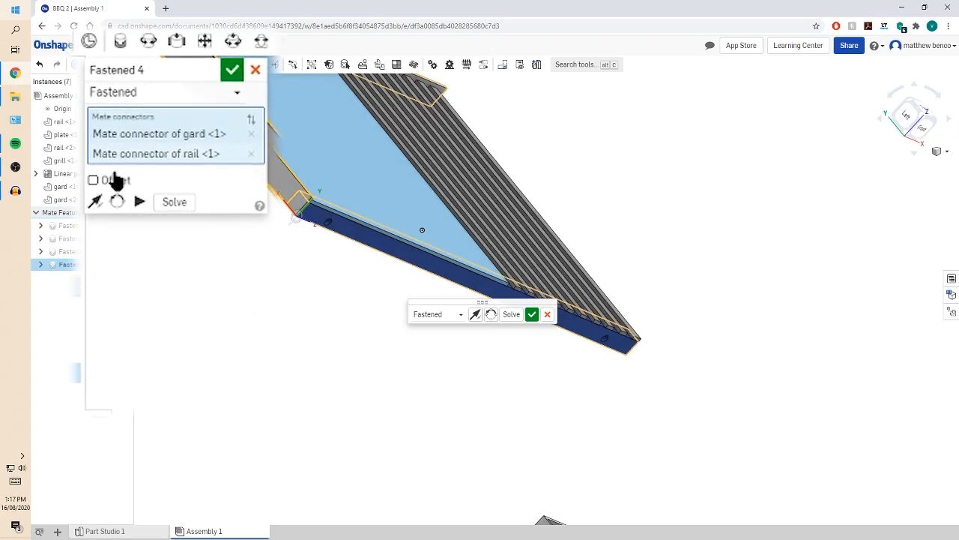
Offset the first gard's Fastened mate by 10 mm in Y so the gard clears the rail's holes
click(93, 180)
click(204, 228)
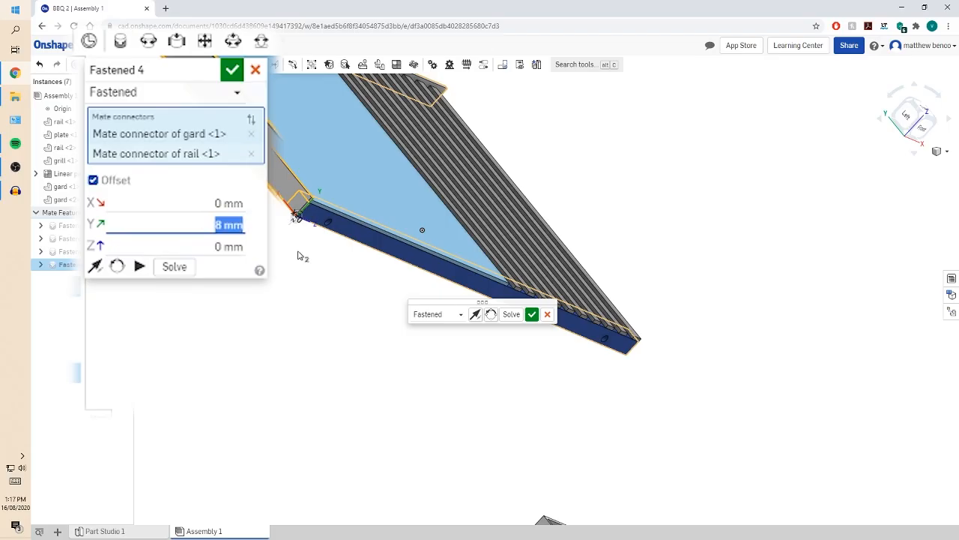
right_drag(304, 283, 366, 347)
scroll(524, 361, up, 1)
right_drag(524, 361, 411, 431)
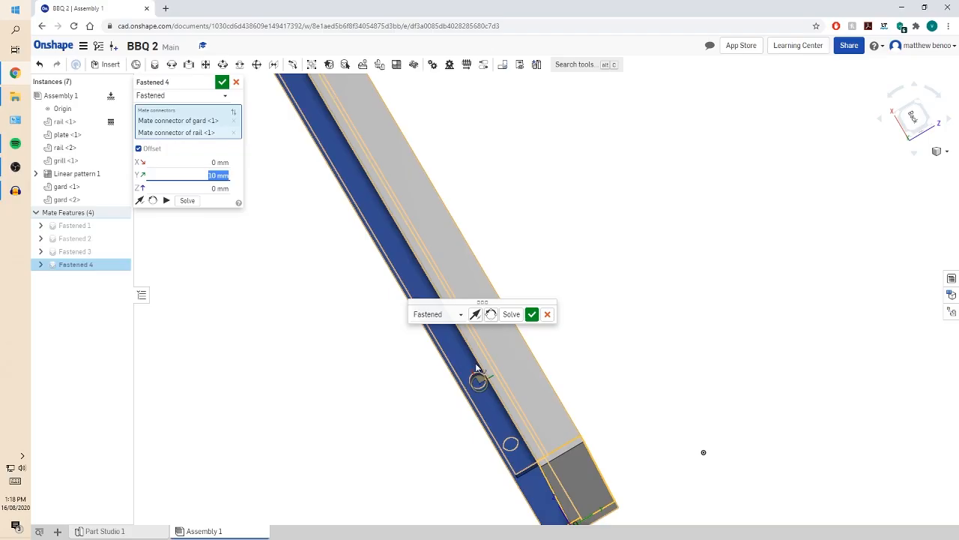
scroll(483, 381, up, 3)
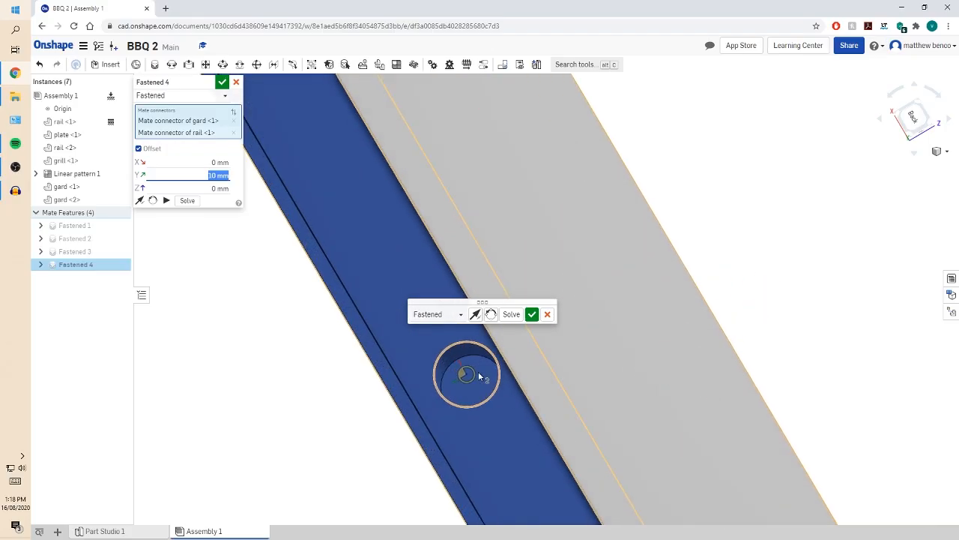
scroll(479, 378, down, 5)
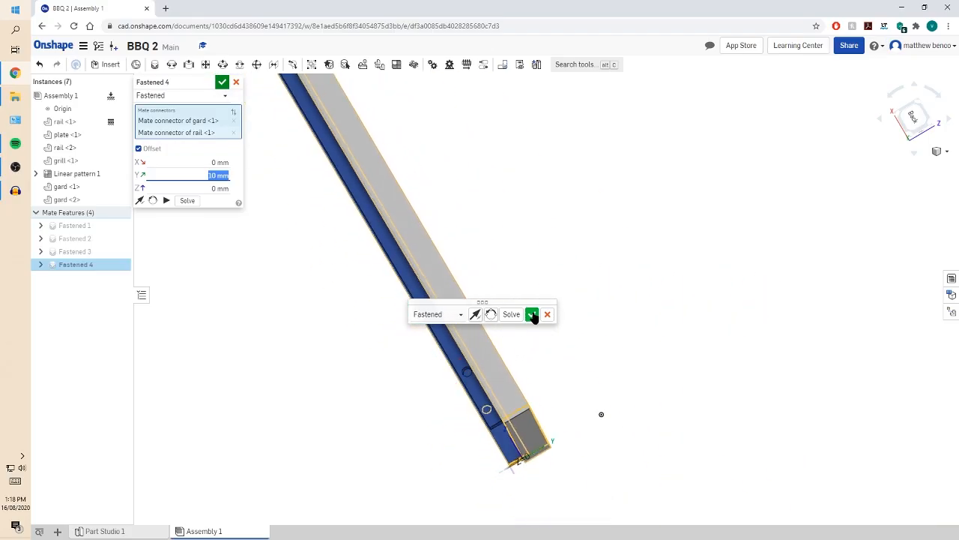
click(532, 315)
Join the lower corner at the free end of the second gard's short arm to the second rail's grill-end lower corner with a Fastened mate
right_drag(655, 407, 316, 395)
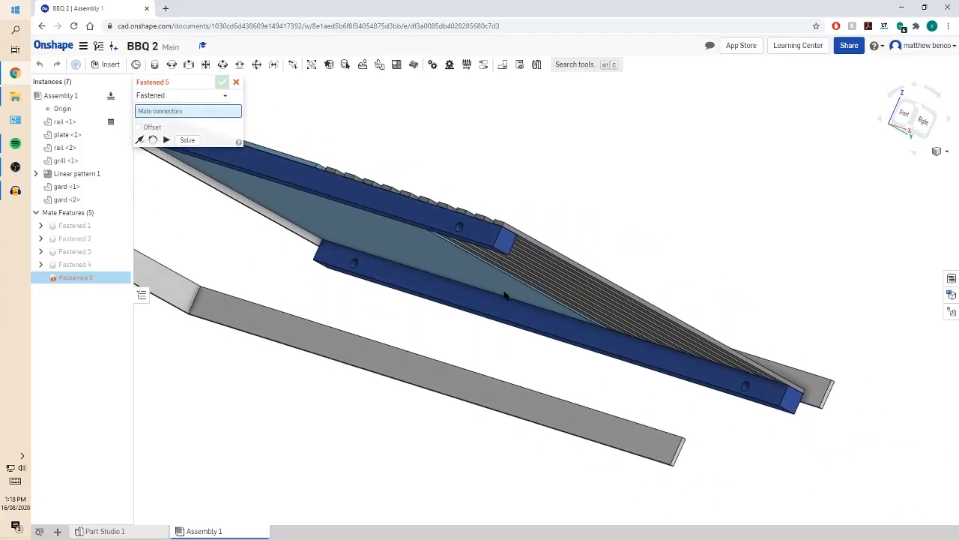
scroll(315, 395, down, 3)
scroll(191, 313, down, 2)
scroll(150, 295, up, 4)
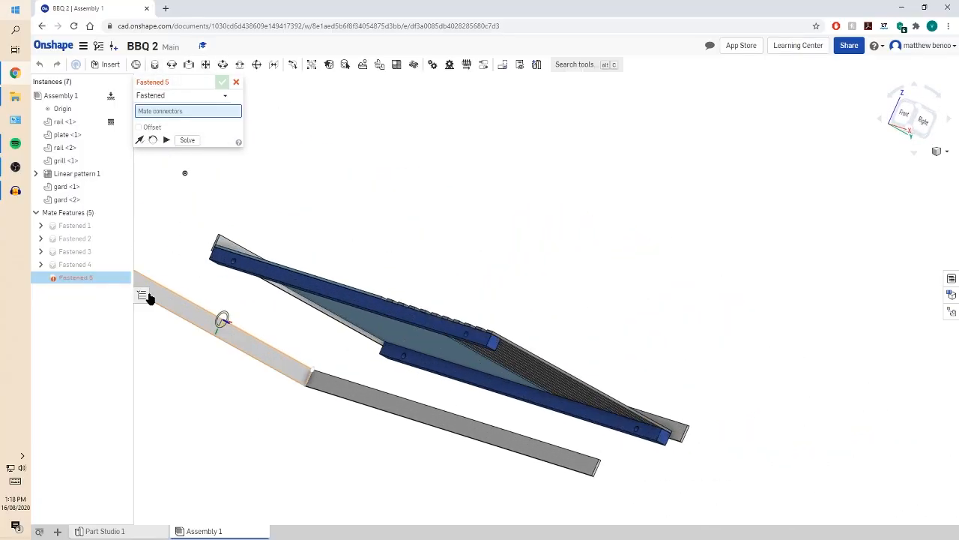
scroll(205, 326, up, 3)
scroll(204, 326, up, 4)
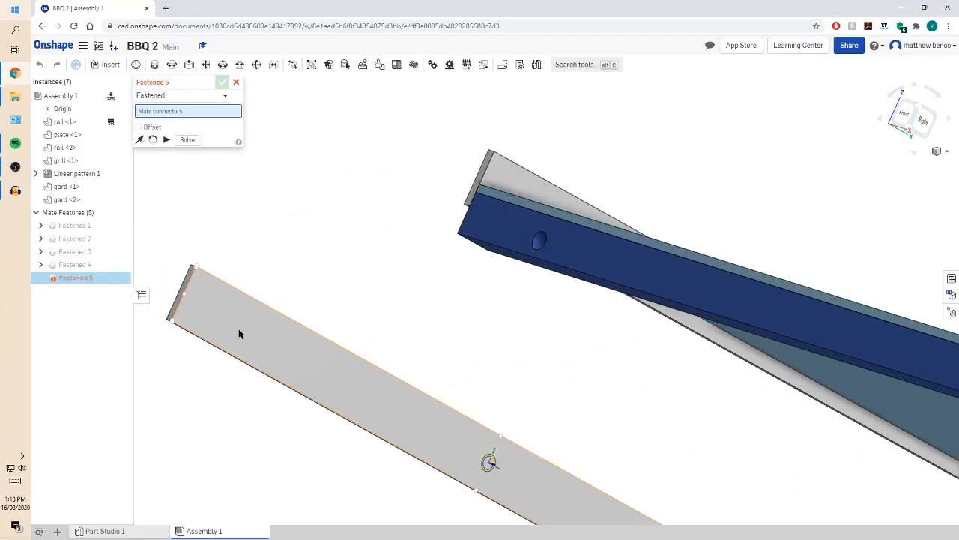
click(181, 324)
scroll(182, 325, down, 3)
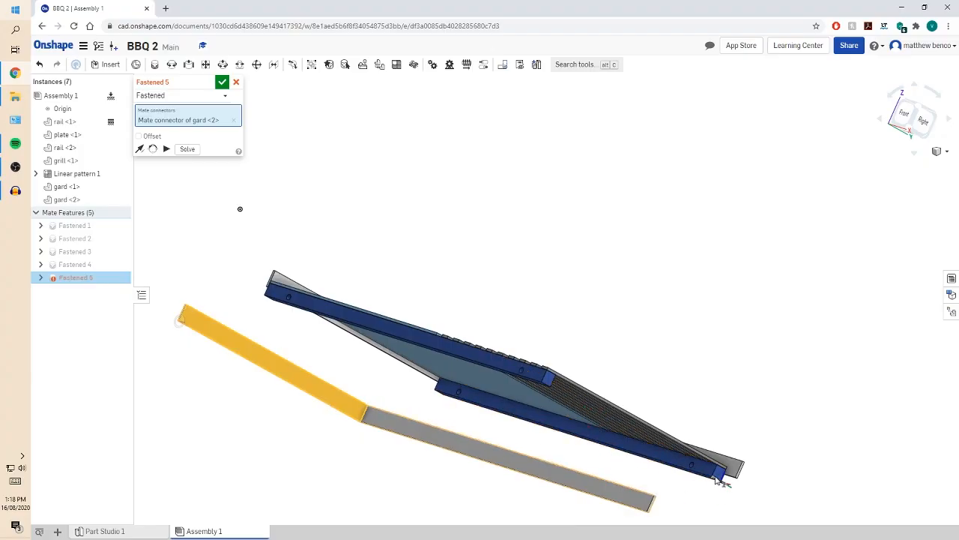
scroll(716, 479, up, 3)
scroll(713, 473, up, 3)
click(712, 500)
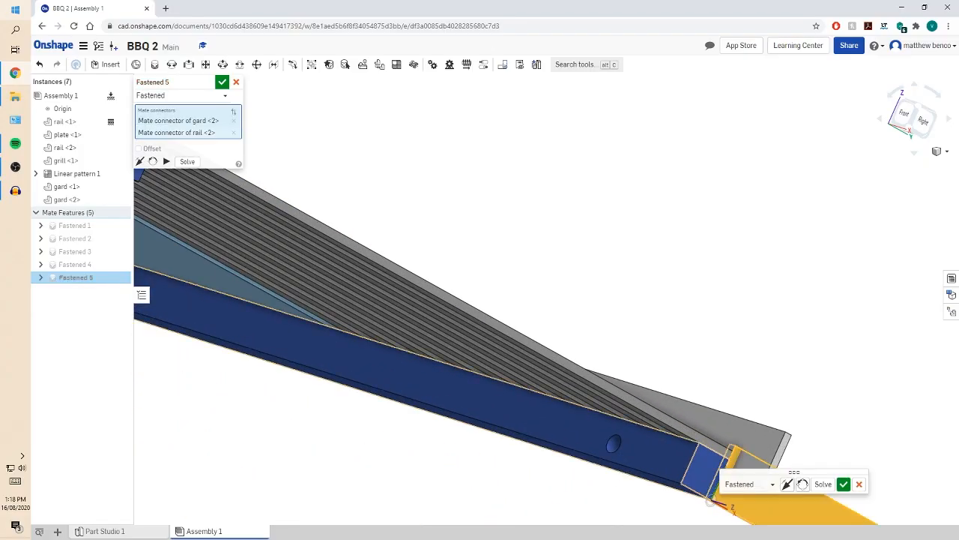
Flip the primary axis and rotate the secondary axis of the second gard's Fastened mate so the gard wraps the grill end and open side
scroll(716, 496, down, 5)
click(787, 484)
click(787, 485)
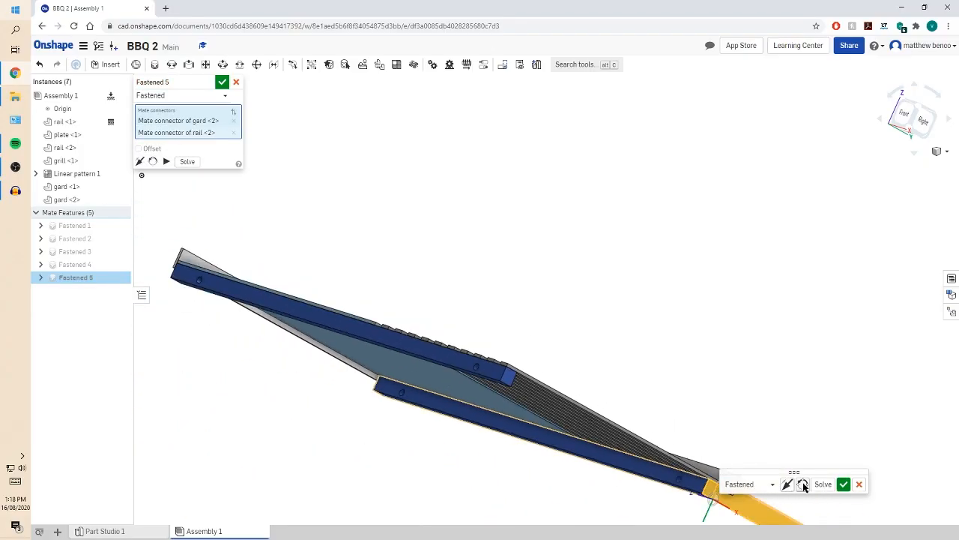
click(804, 485)
click(804, 485)
click(803, 485)
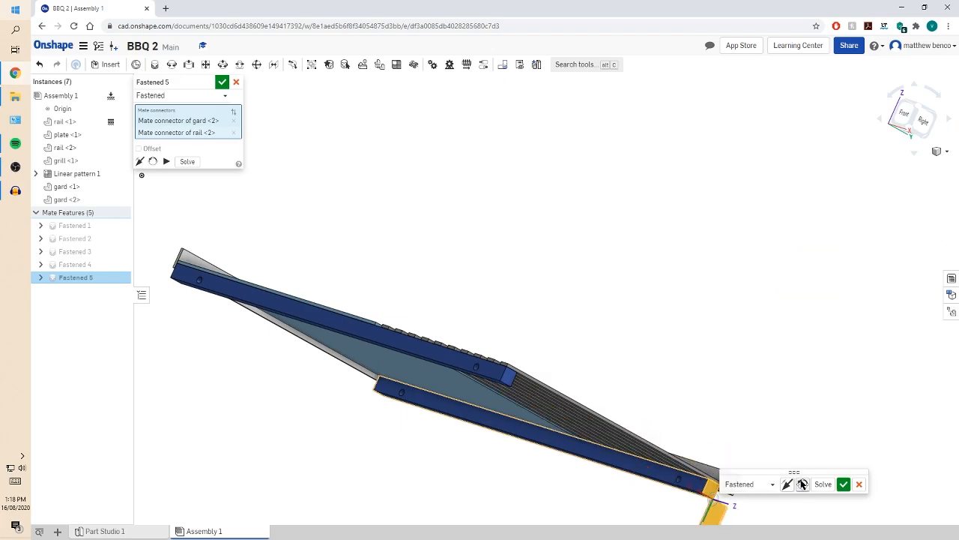
click(803, 484)
click(786, 485)
click(802, 486)
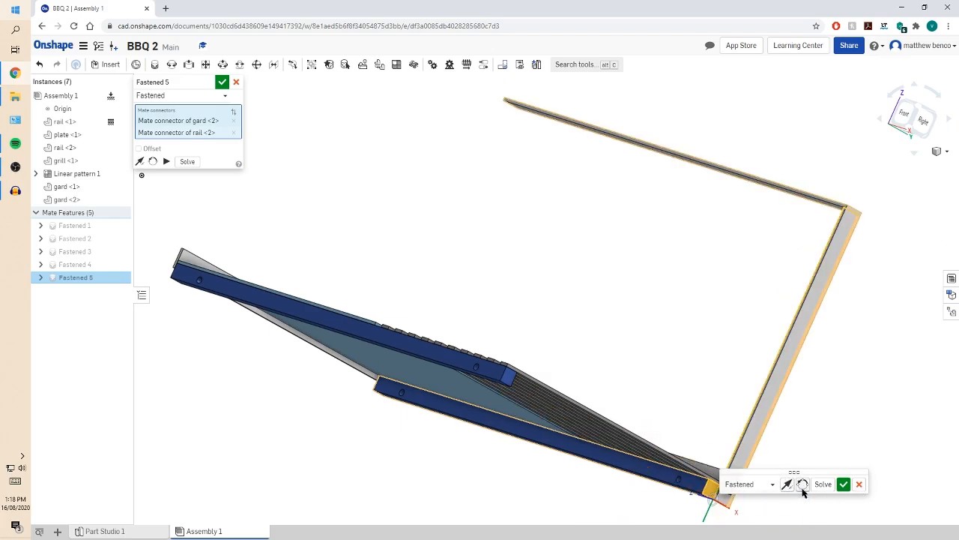
click(803, 487)
Offset the second gard's Fastened mate by 10 mm in Y and accept the mate
right_drag(720, 469, 548, 480)
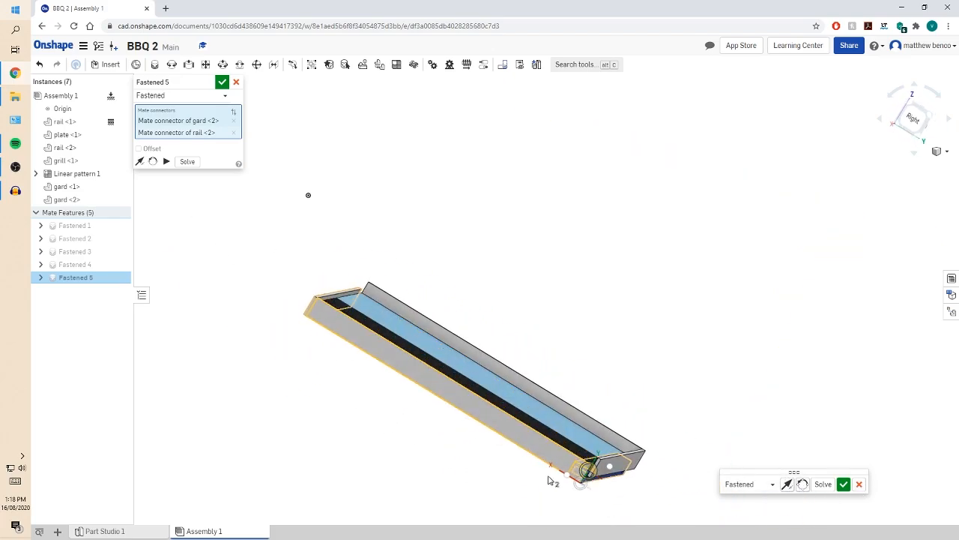
click(140, 149)
text(10)
key(Return)
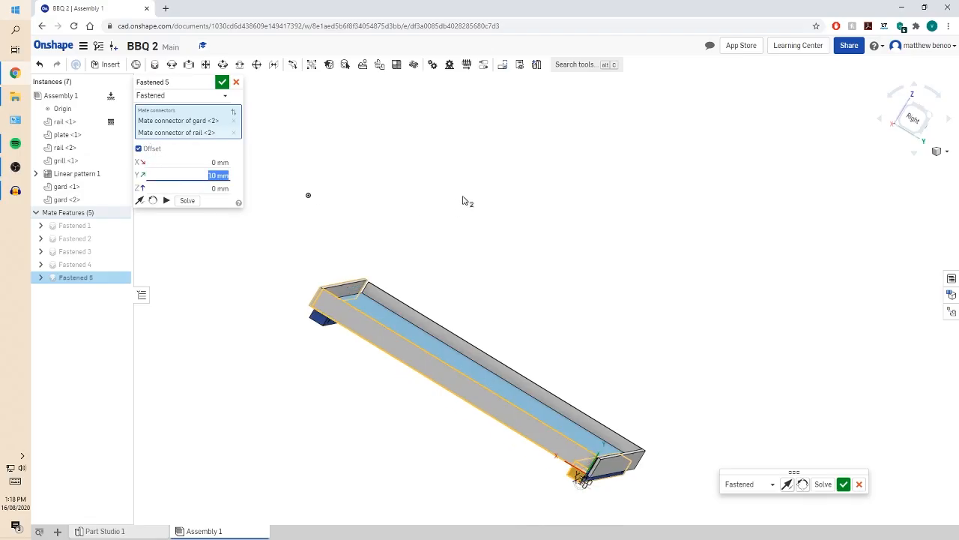
scroll(622, 440, up, 3)
right_drag(621, 439, 628, 522)
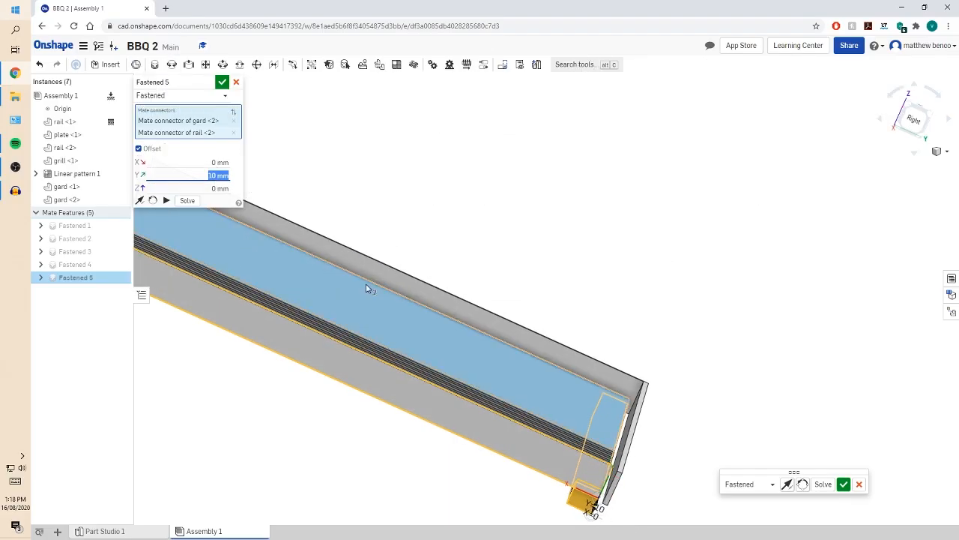
click(223, 82)
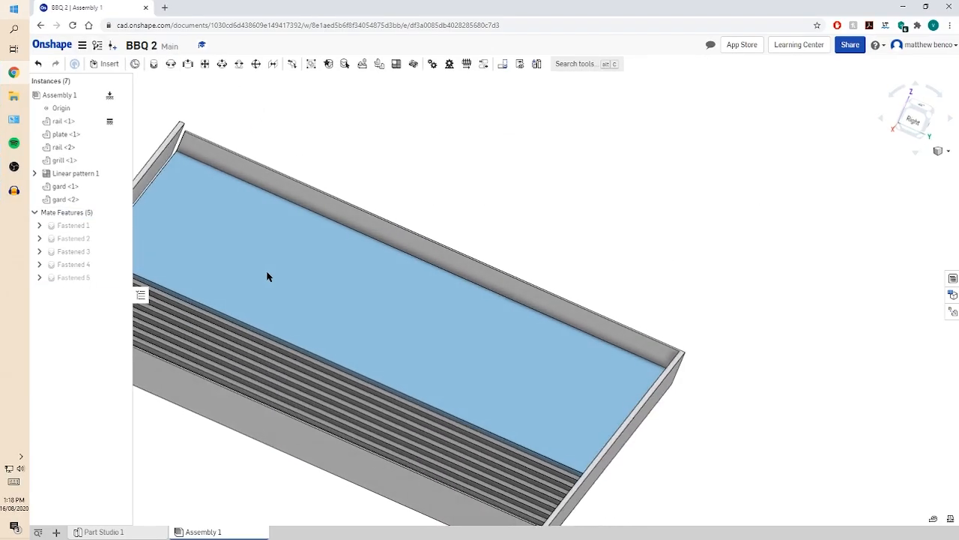
In Part Studio 1, set the depth of Extrude 7, the gard's short arm, to 300 mm
right_drag(267, 276, 273, 278)
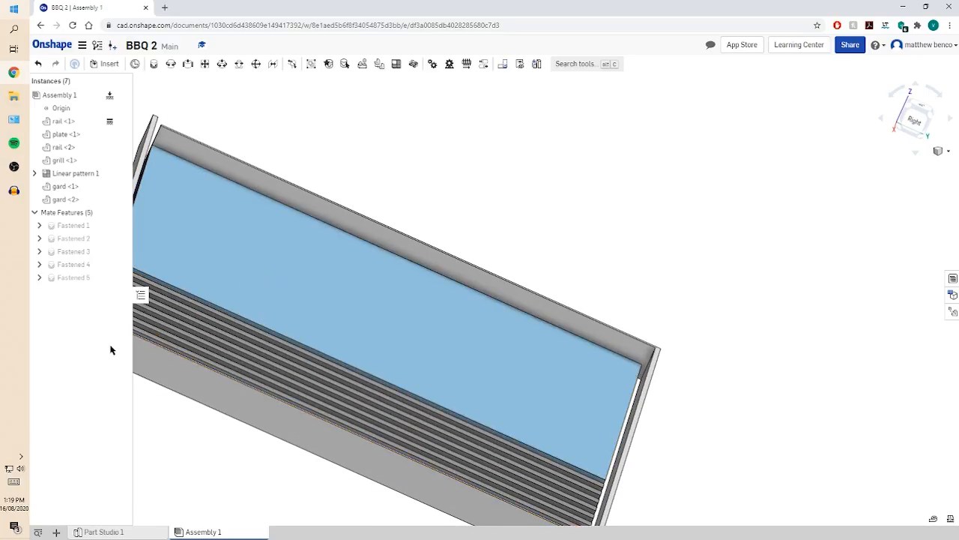
key(f)
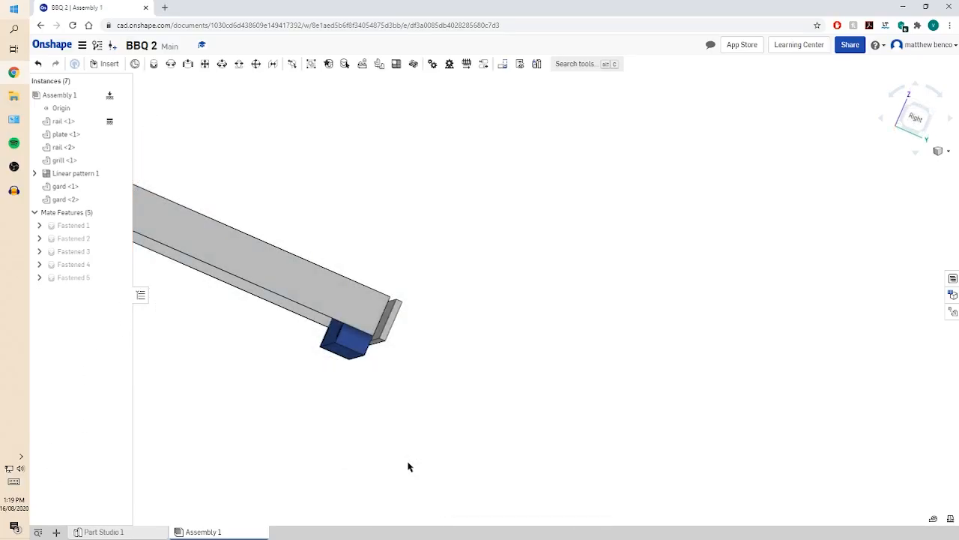
click(120, 531)
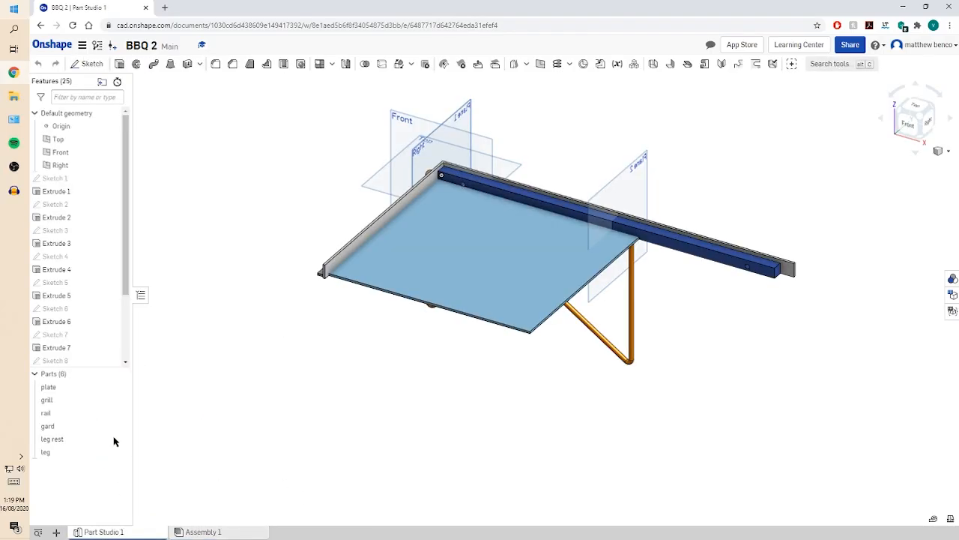
double_click(83, 327)
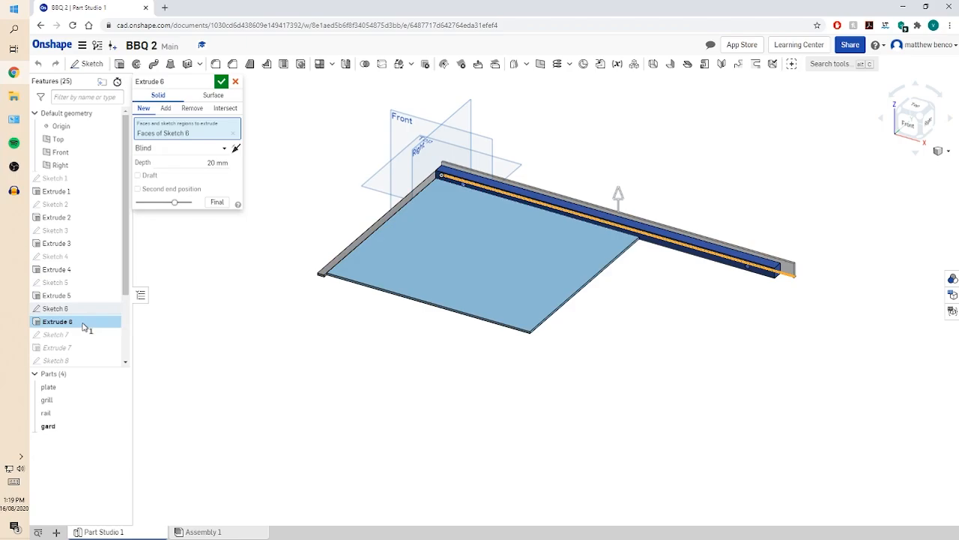
click(235, 82)
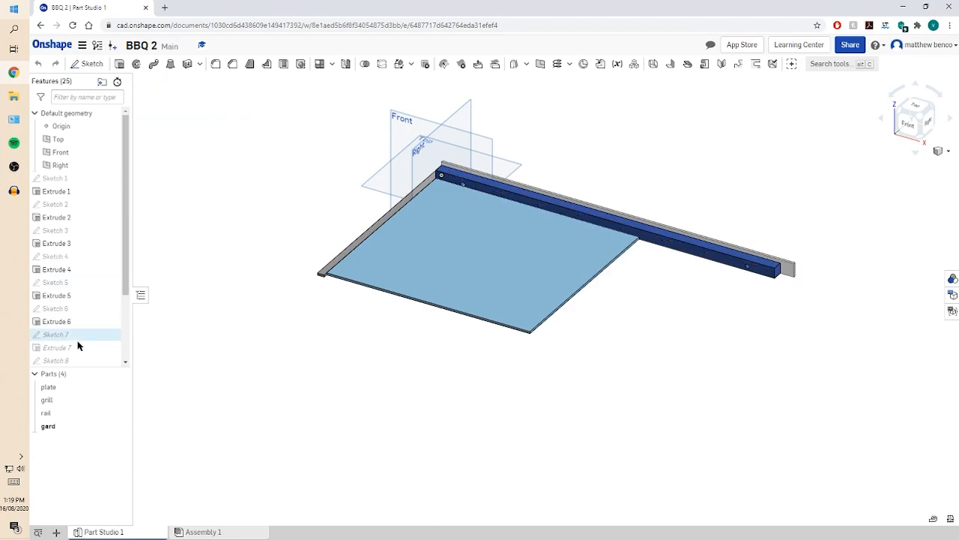
double_click(73, 349)
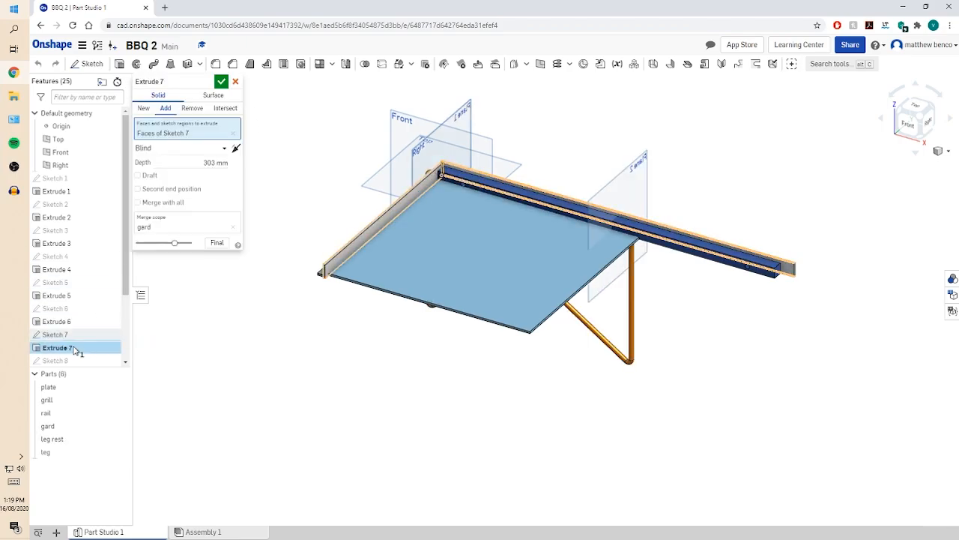
click(219, 162)
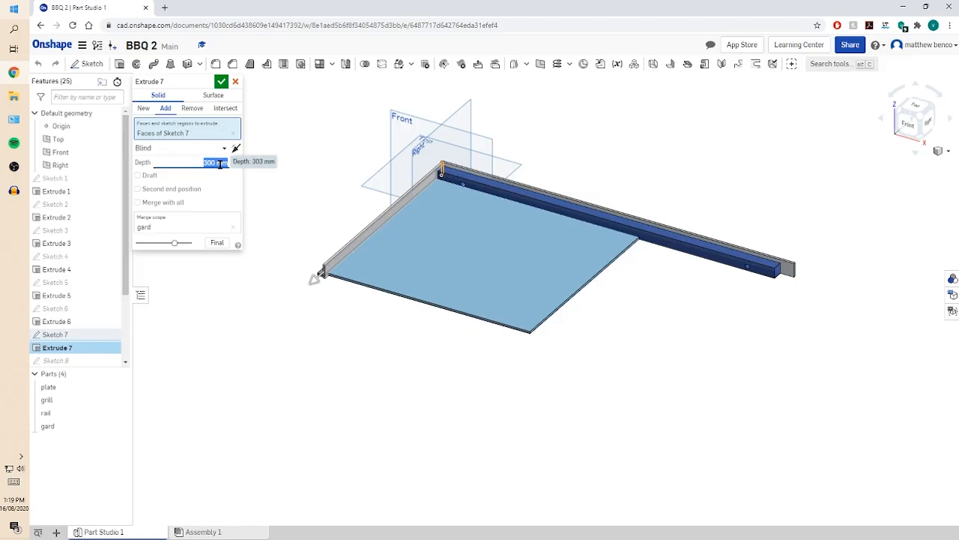
click(222, 81)
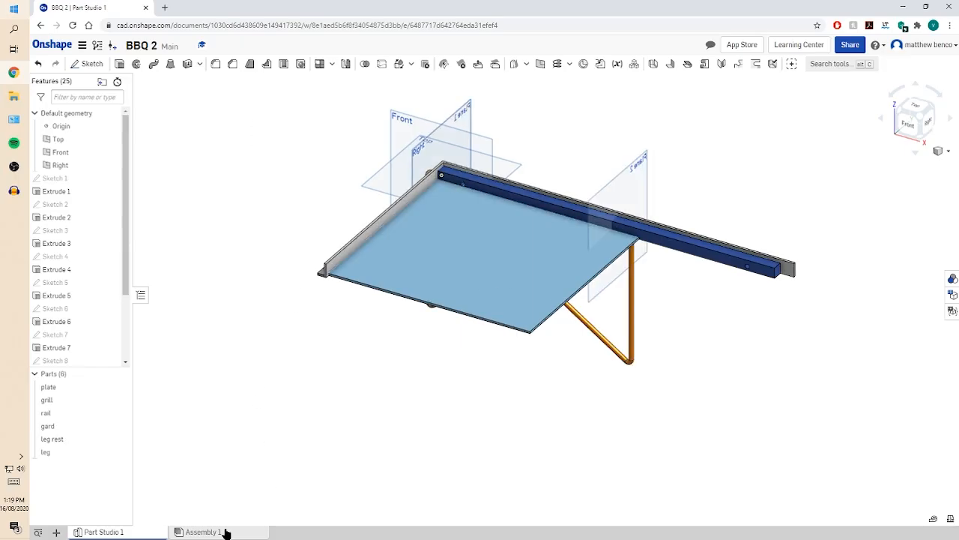
Return to Assembly 1 and examine how the two gards meet at the corner beside the rail end, including from underneath
click(202, 531)
scroll(376, 372, down, 5)
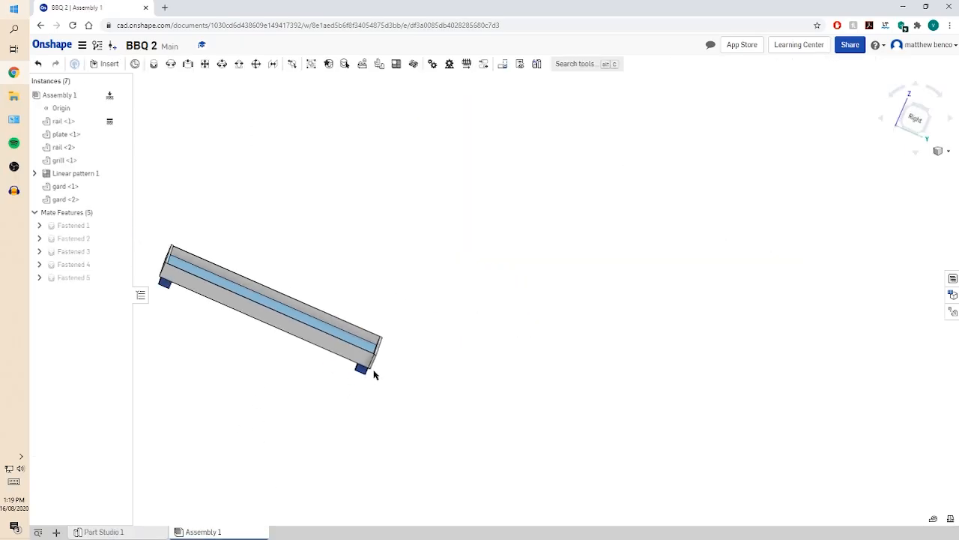
scroll(376, 373, up, 4)
scroll(374, 374, down, 2)
scroll(369, 376, up, 2)
scroll(368, 376, down, 3)
scroll(369, 376, up, 4)
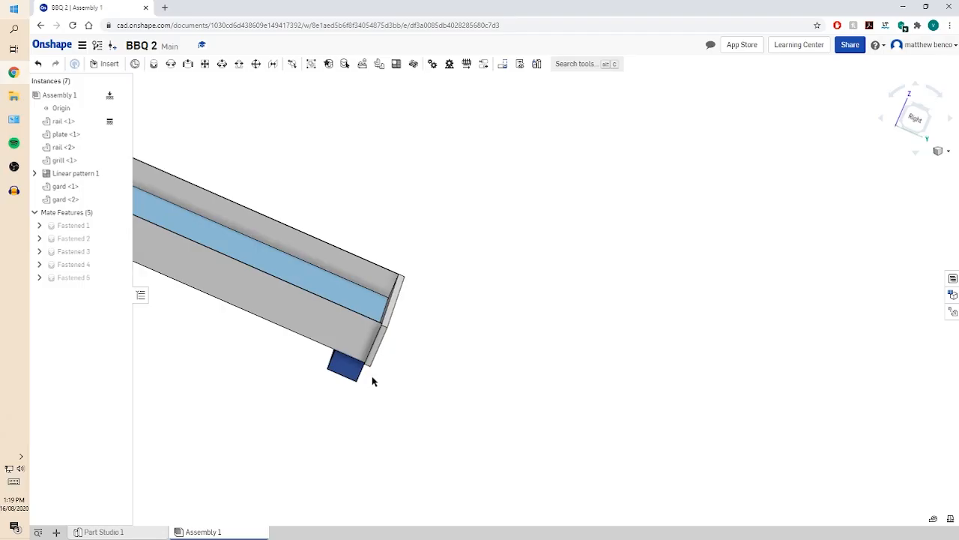
scroll(373, 380, down, 7)
scroll(313, 407, up, 1)
right_drag(235, 372, 485, 386)
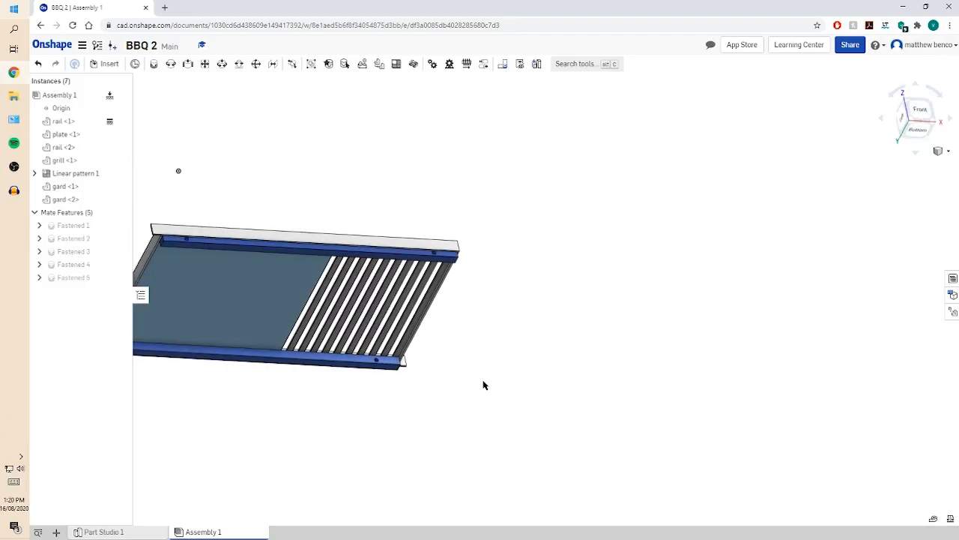
Insert one leg part from Part Studio 1 and place it beyond the grill end of the BBQ
click(110, 64)
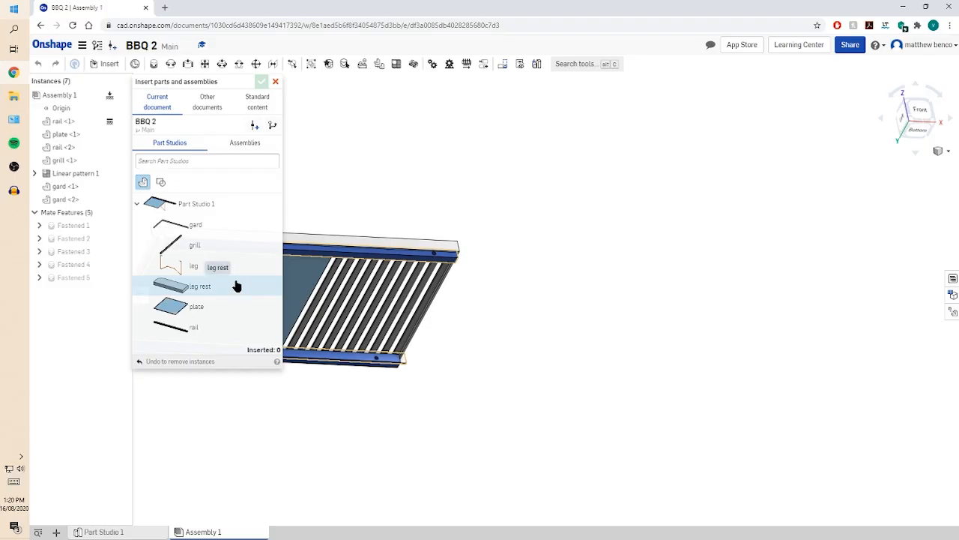
click(217, 265)
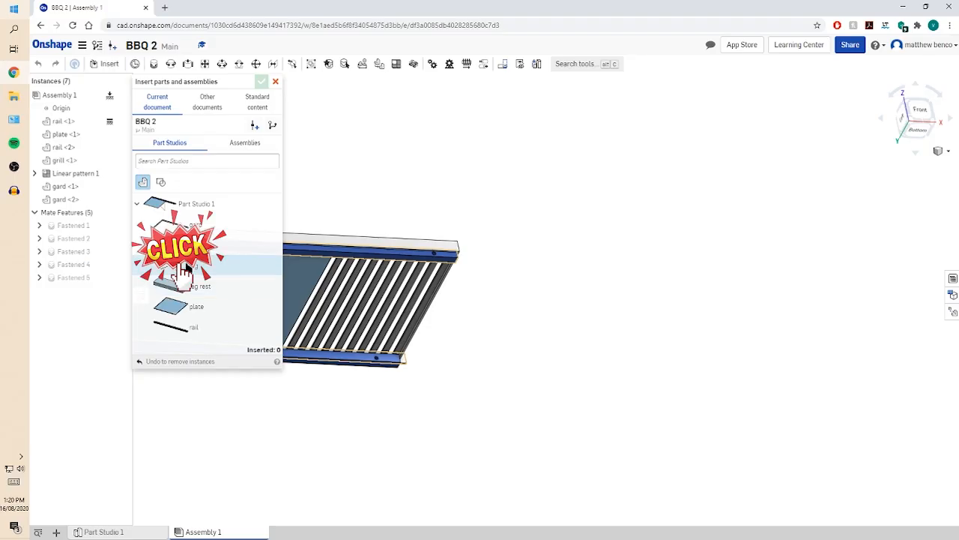
click(738, 326)
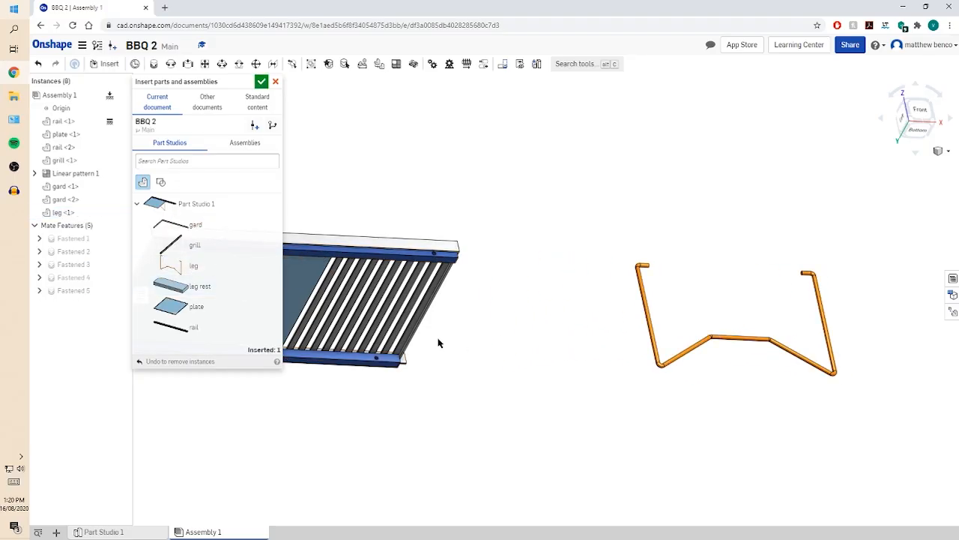
click(261, 82)
Mate the centre of the leg's end face to the centre of the rail hole near the gard corner with a Fastened mate
click(153, 65)
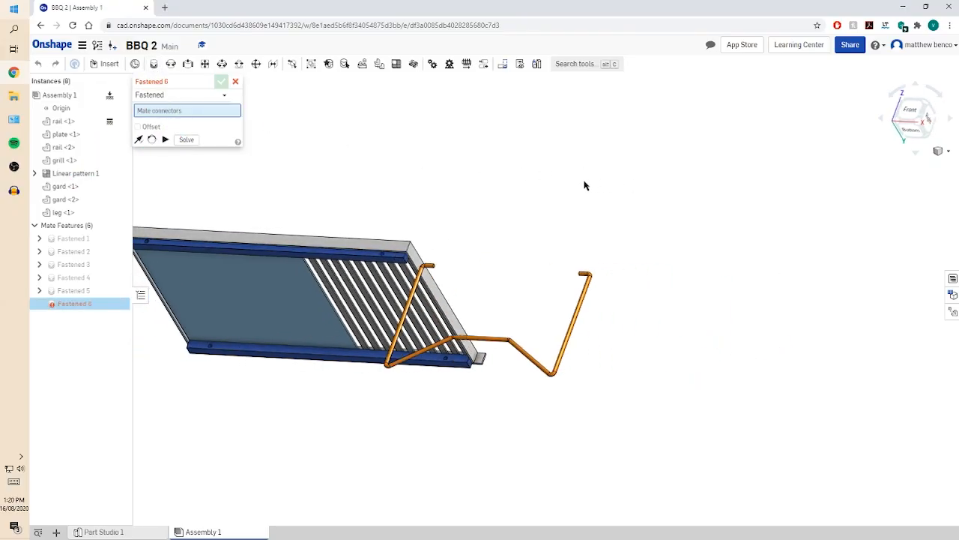
scroll(583, 195, up, 5)
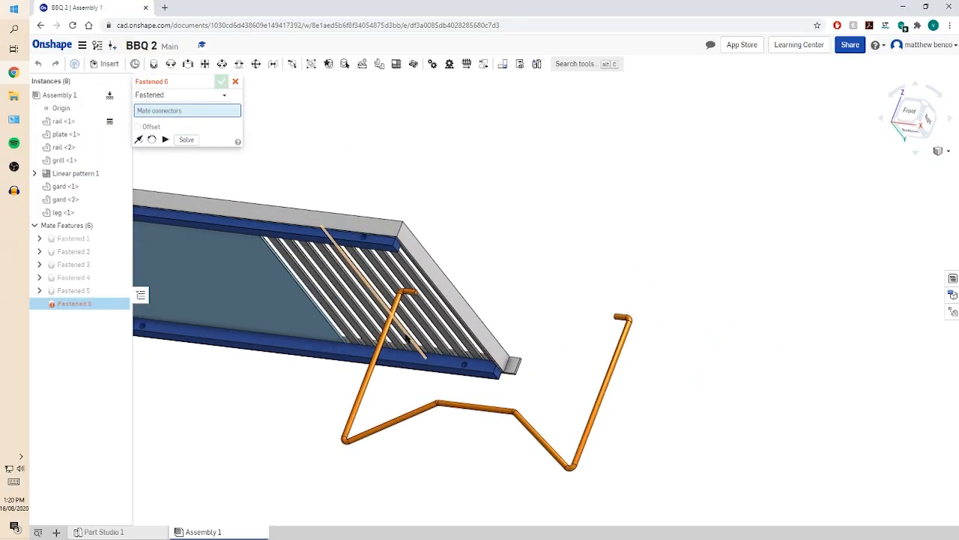
mouse_move(577, 227)
right_down()
mouse_move(550, 226)
mouse_move(569, 235)
right_up()
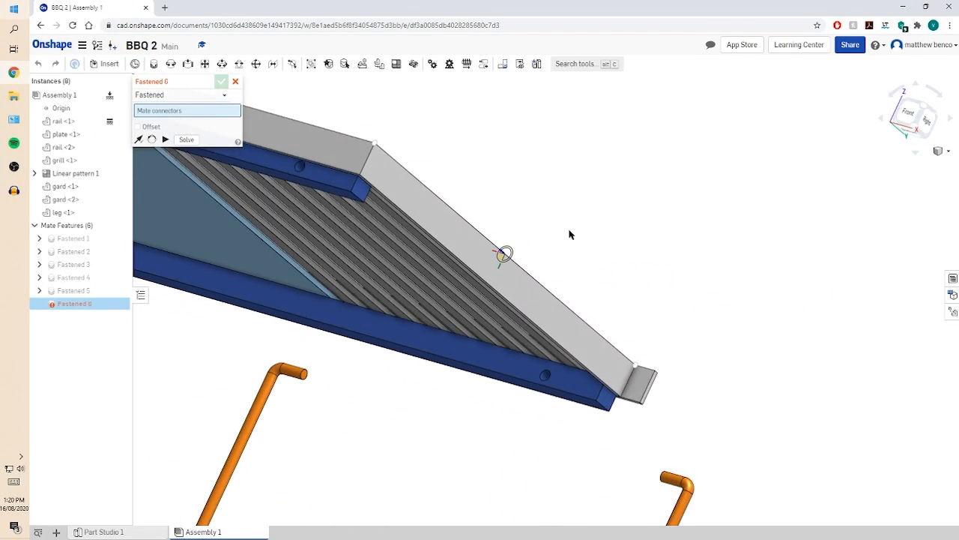
scroll(302, 379, up, 2)
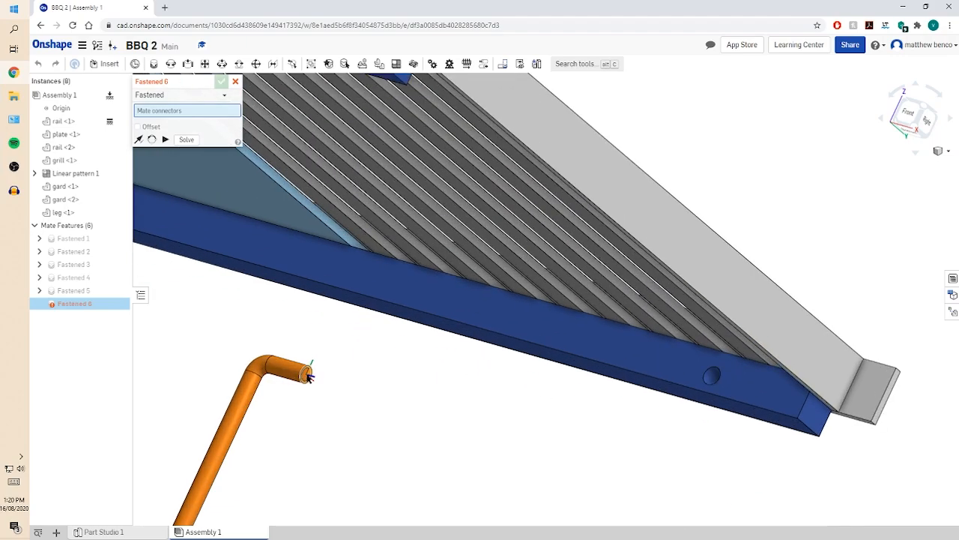
click(308, 377)
scroll(307, 379, down, 5)
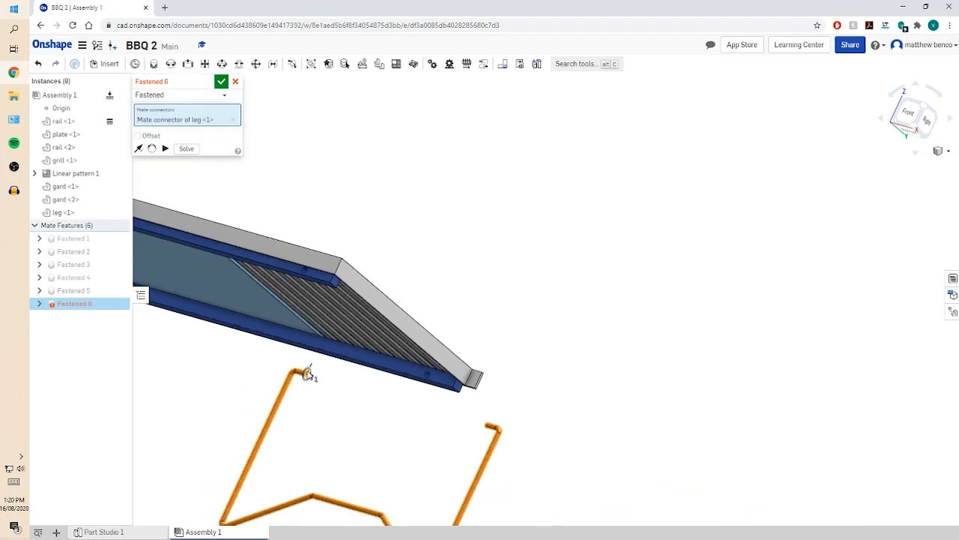
scroll(310, 280, up, 5)
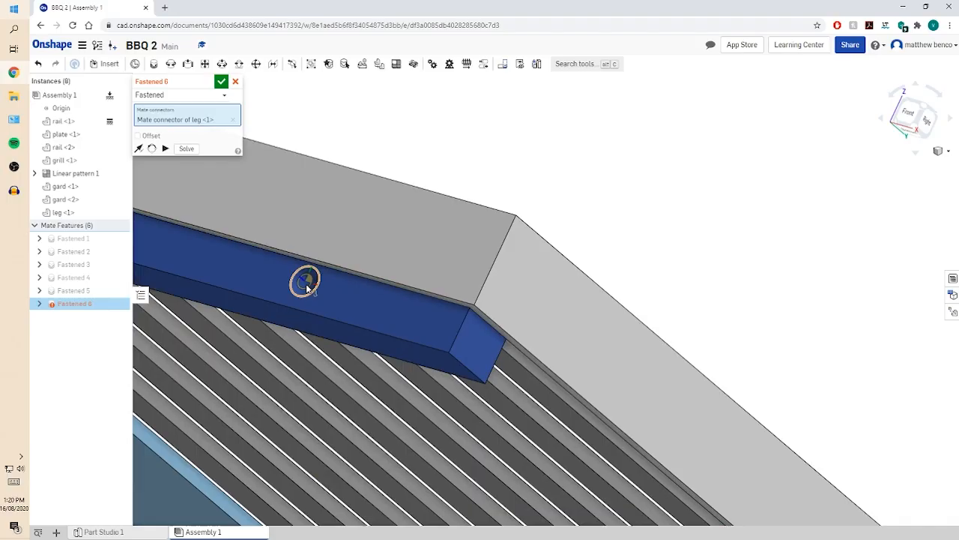
click(306, 283)
scroll(306, 284, down, 5)
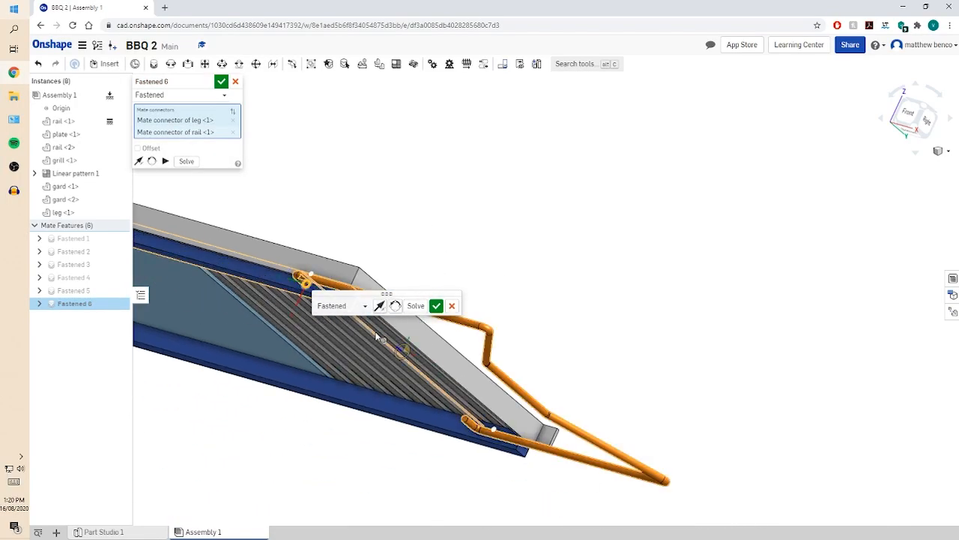
Reorient the leg mate's secondary axis until the leg hangs below the BBQ, and change the mate type to Pin slot
click(395, 308)
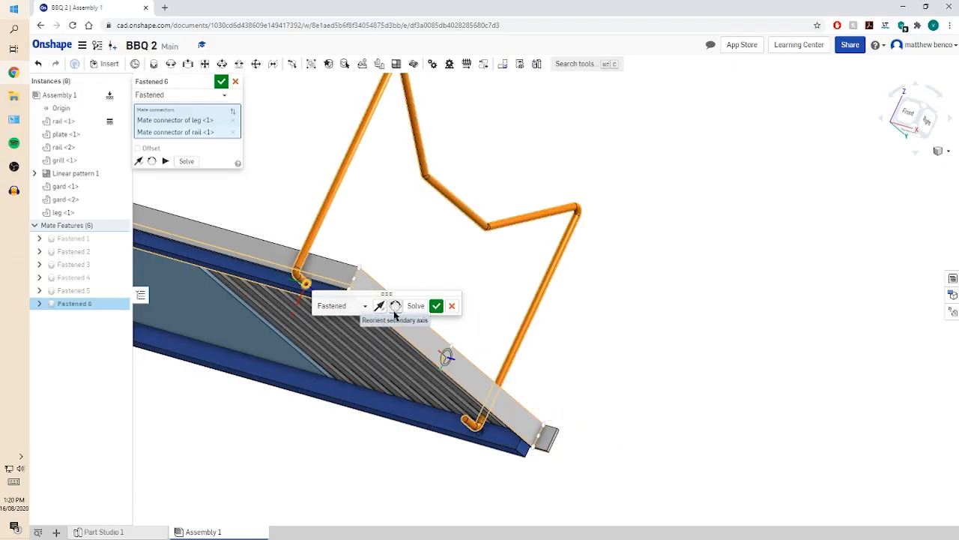
click(396, 307)
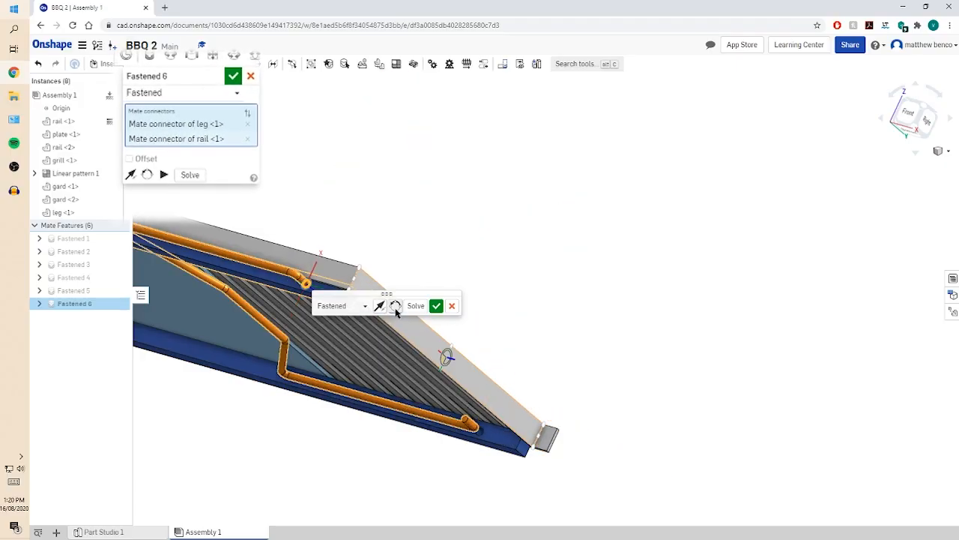
click(396, 307)
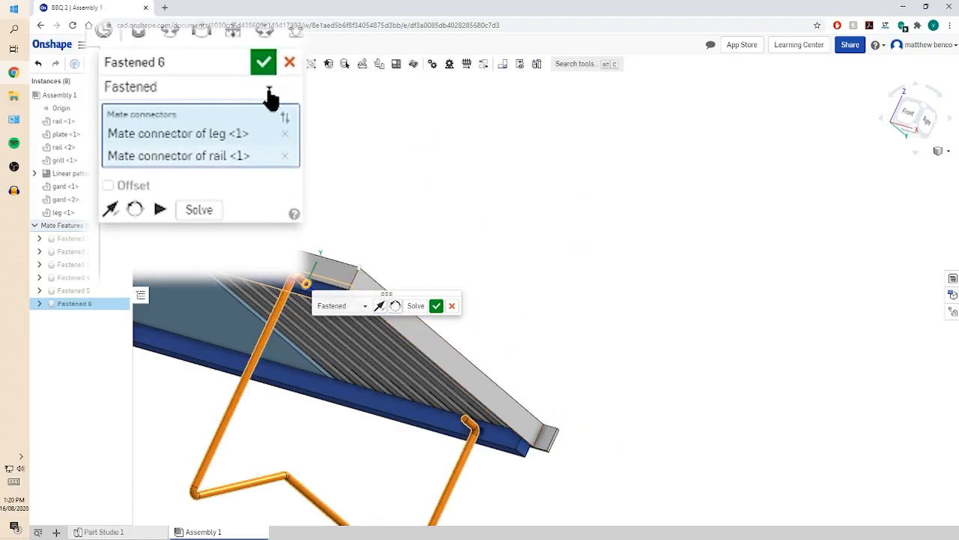
click(274, 89)
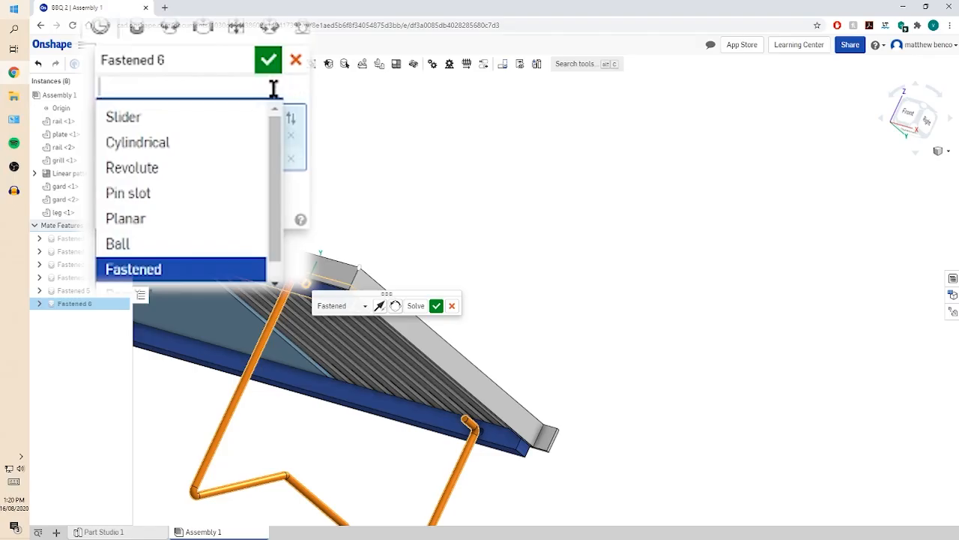
click(205, 197)
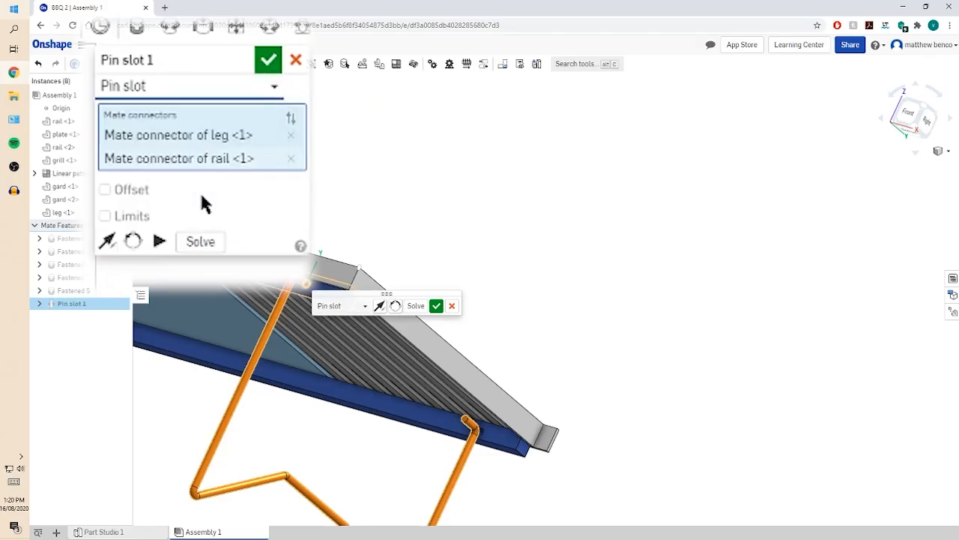
Enable the Pin slot mate's offset, trying 15 mm in Z and settling on 20 mm
right_drag(366, 207, 339, 205)
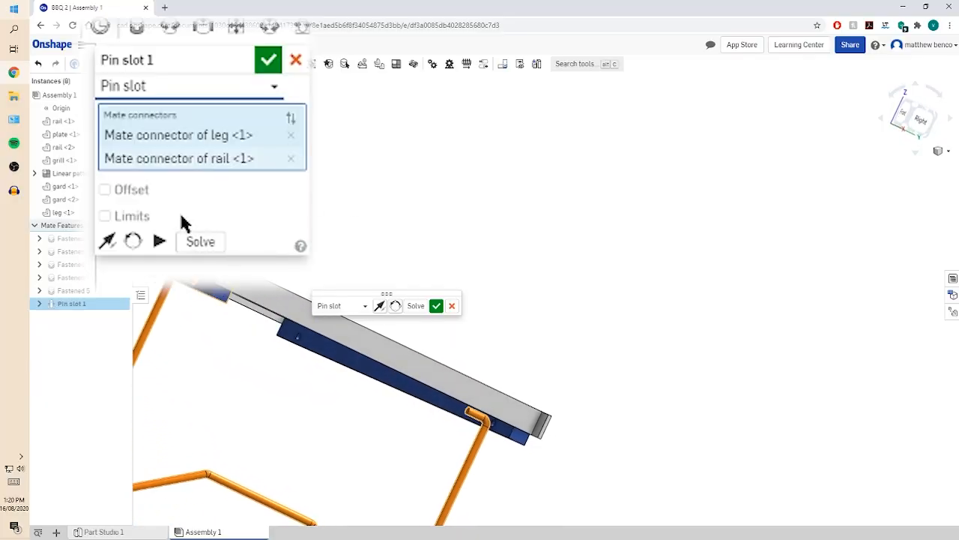
click(105, 190)
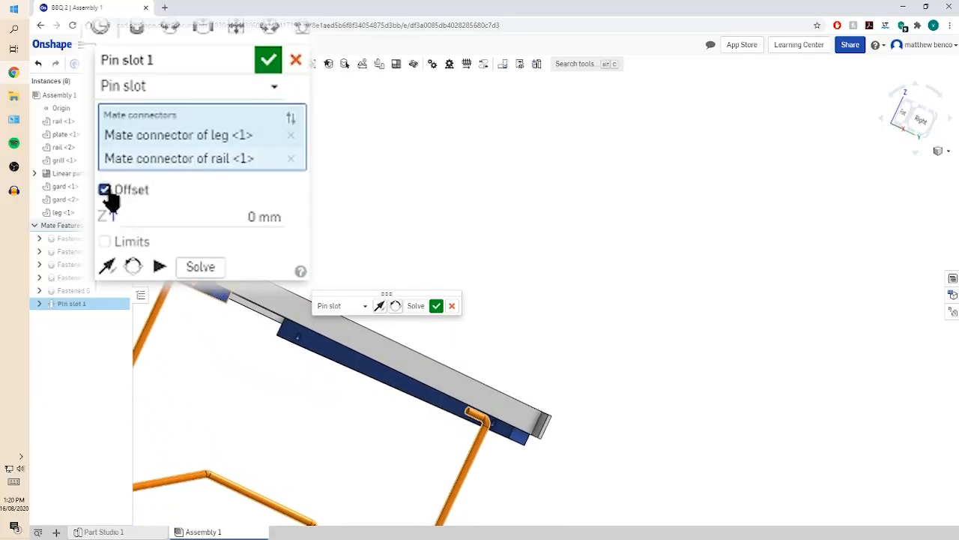
click(188, 216)
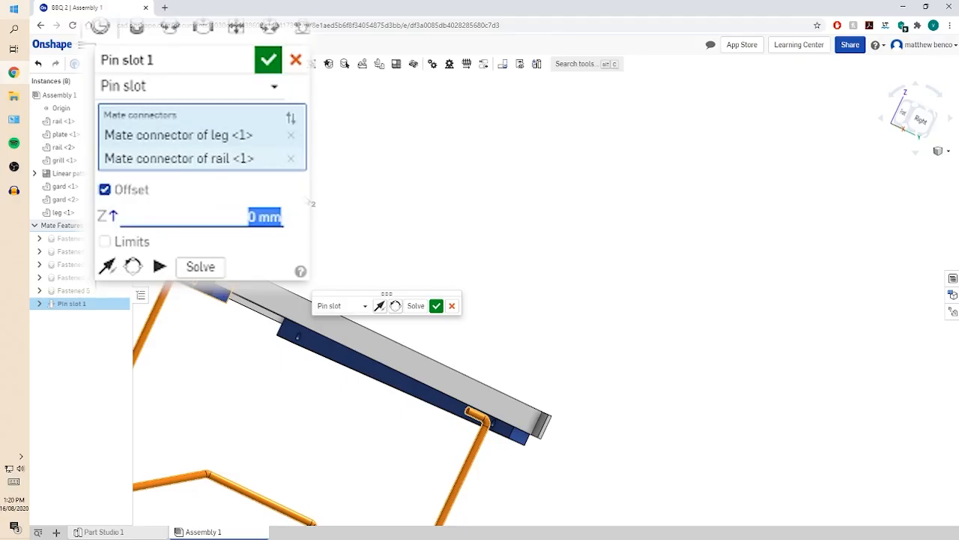
text(15)
key(Return)
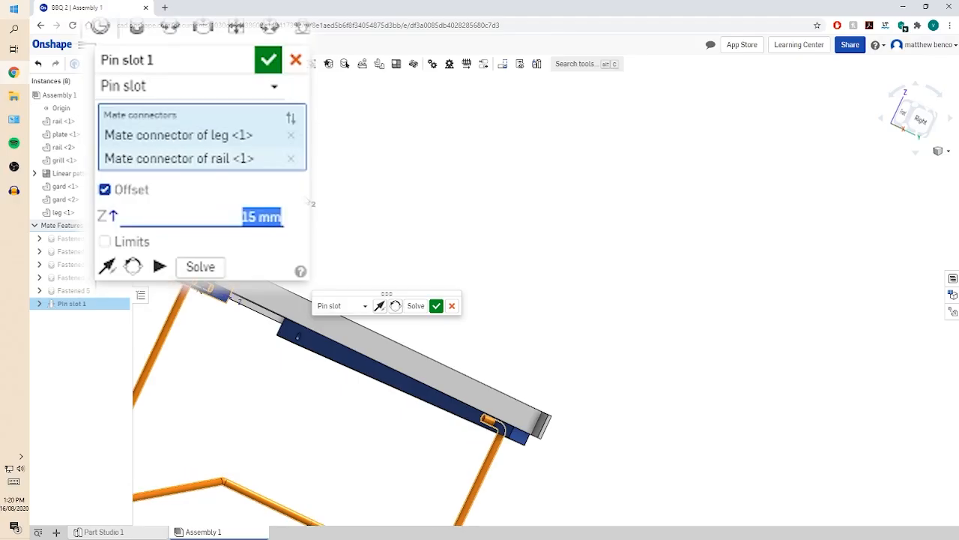
right_drag(299, 339, 247, 349)
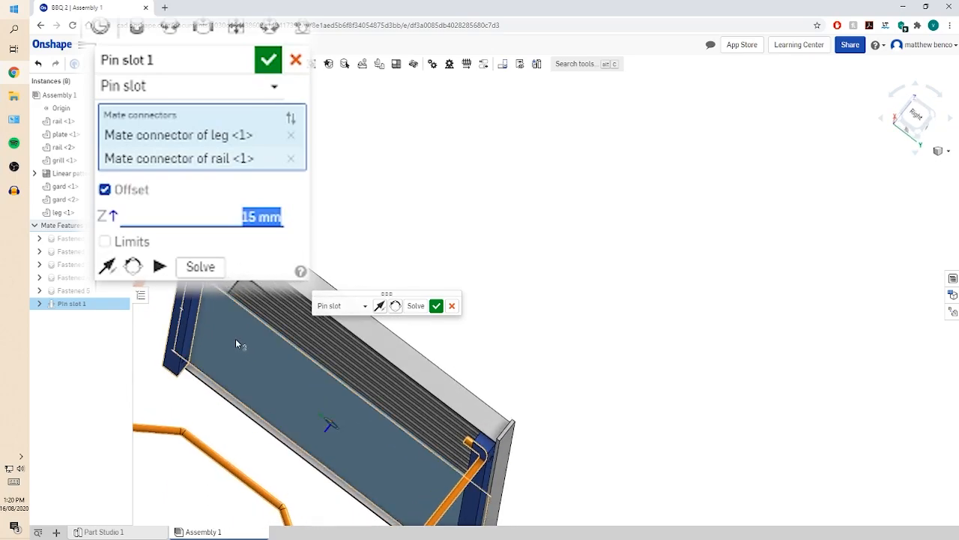
text(20)
key(Return)
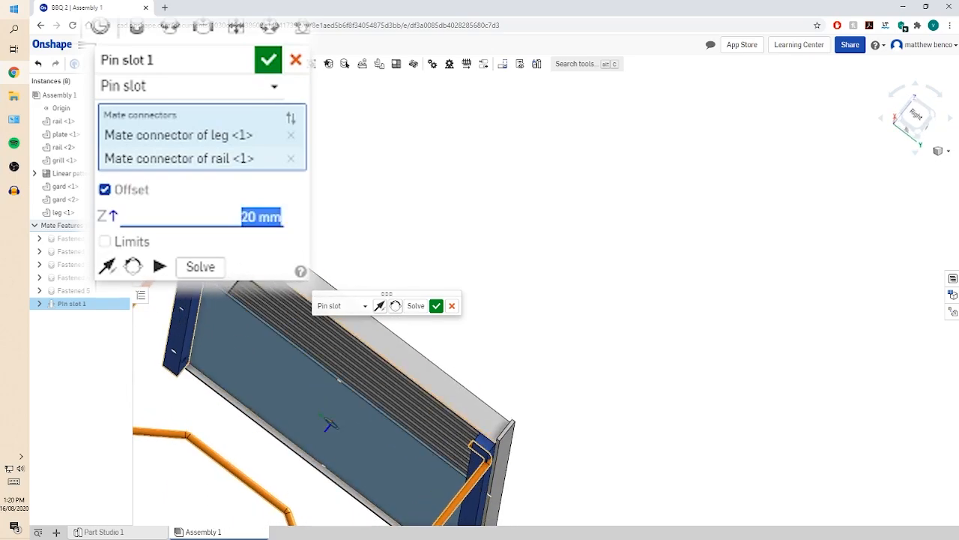
Rotate the leg about its pin in the rail hole, trying 30 degrees and settling on -30 degrees
right_drag(236, 338, 220, 369)
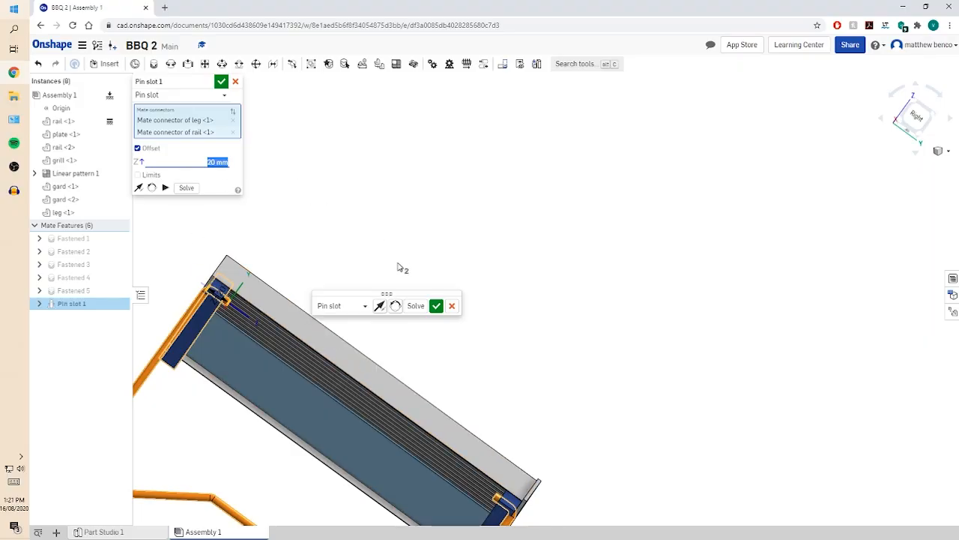
scroll(264, 383, up, 10)
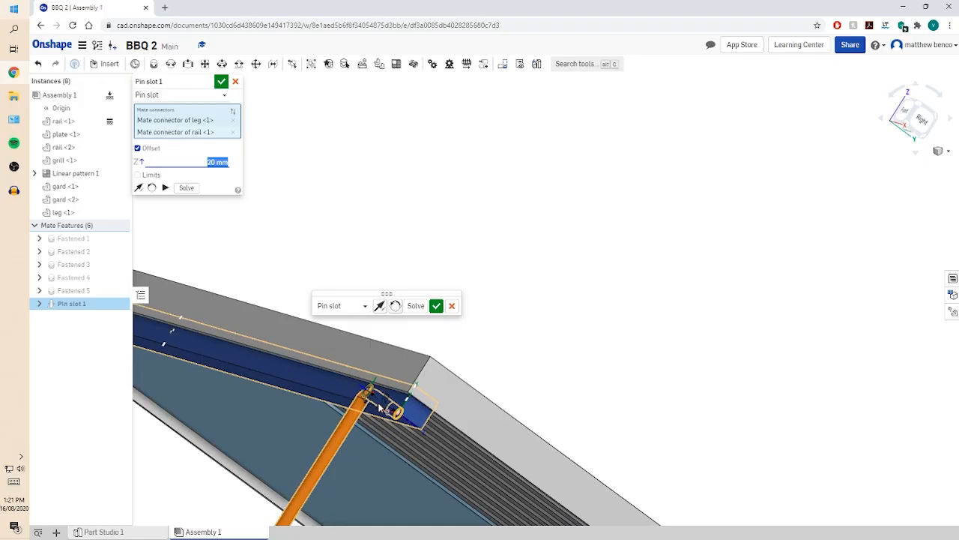
scroll(387, 426, up, 5)
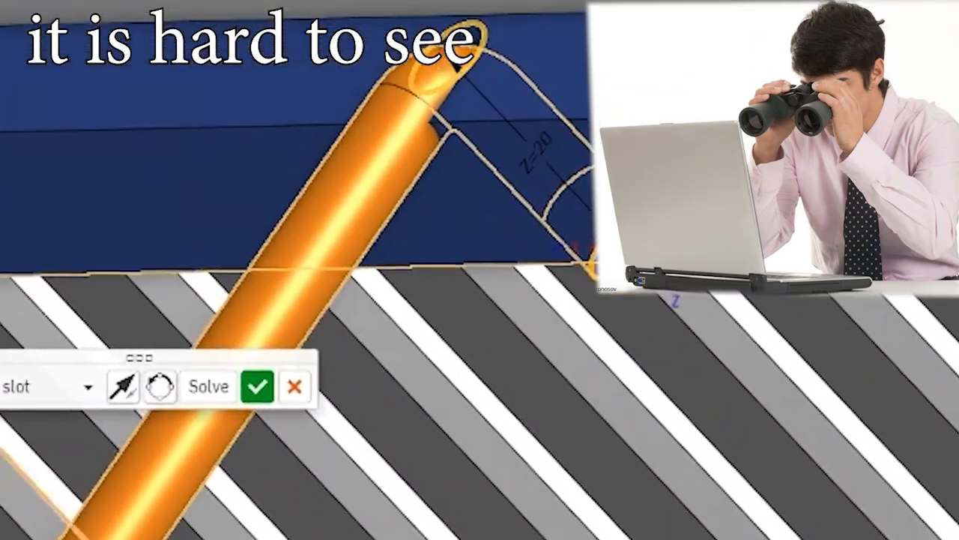
right_drag(387, 426, 357, 481)
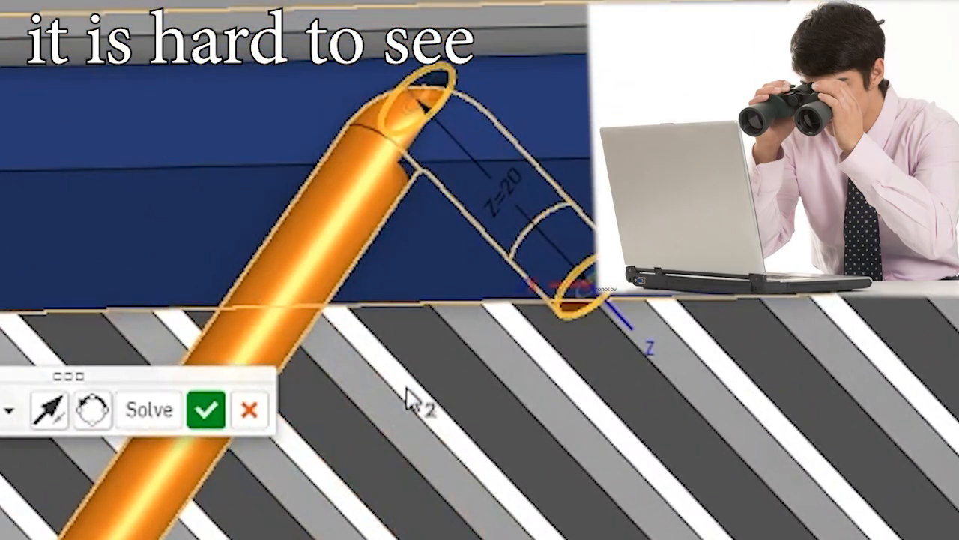
mouse_move(406, 385)
right_down()
mouse_move(395, 394)
mouse_move(453, 383)
right_up()
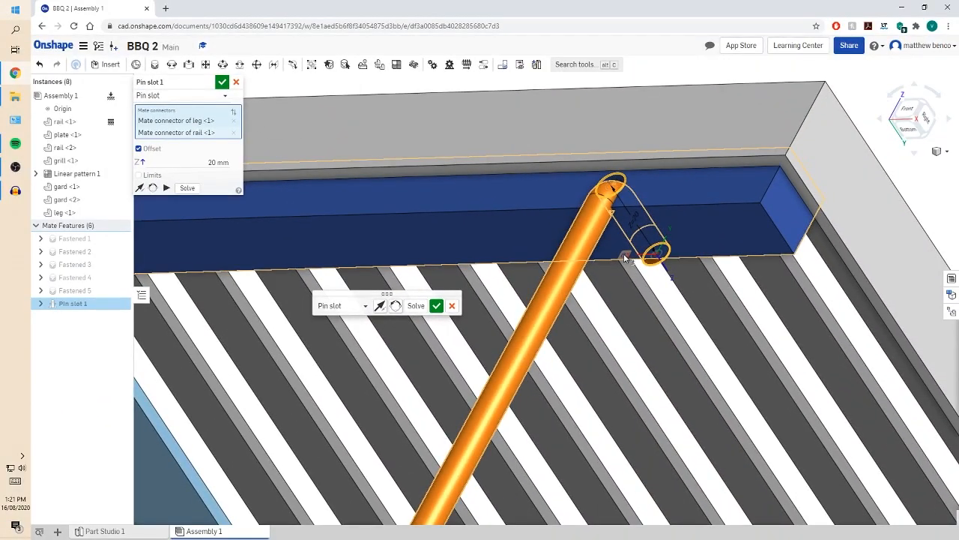
click(626, 259)
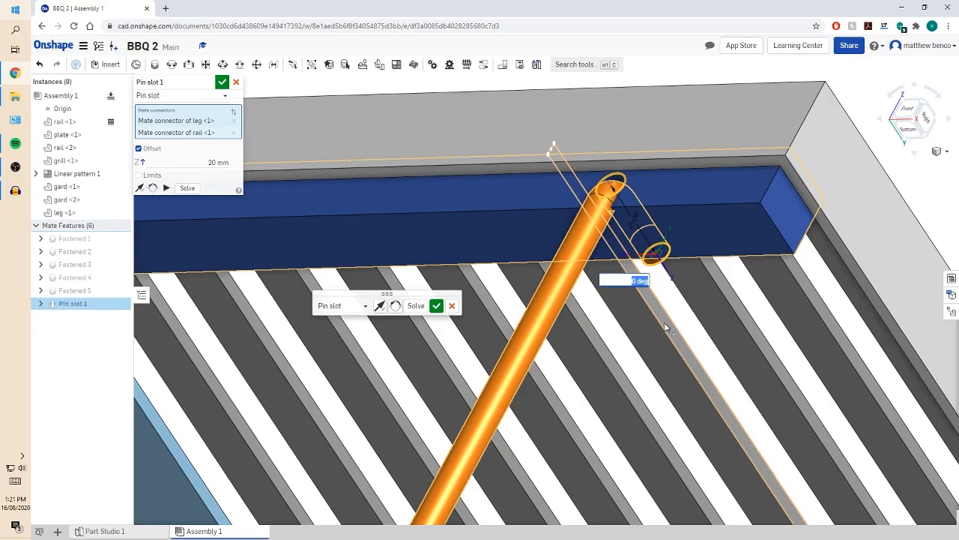
key(Return)
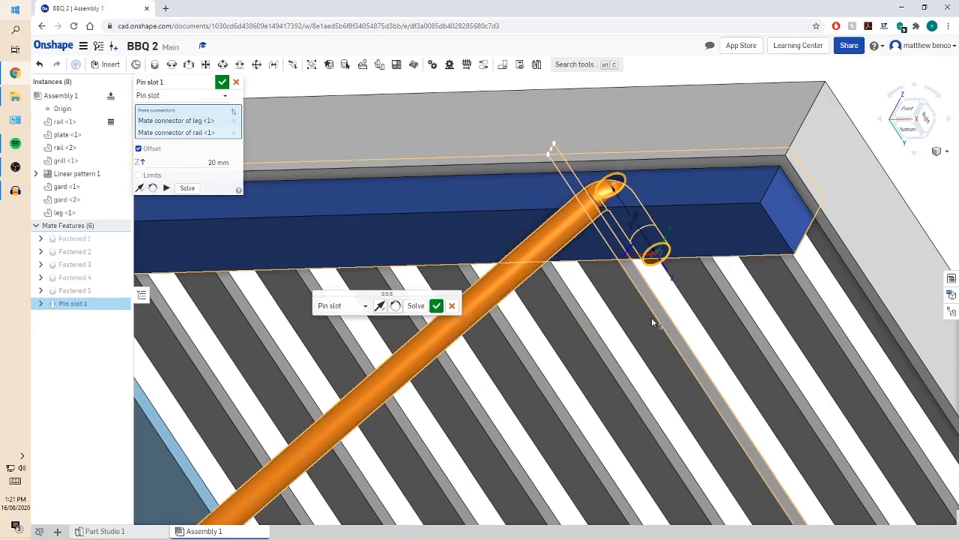
click(633, 259)
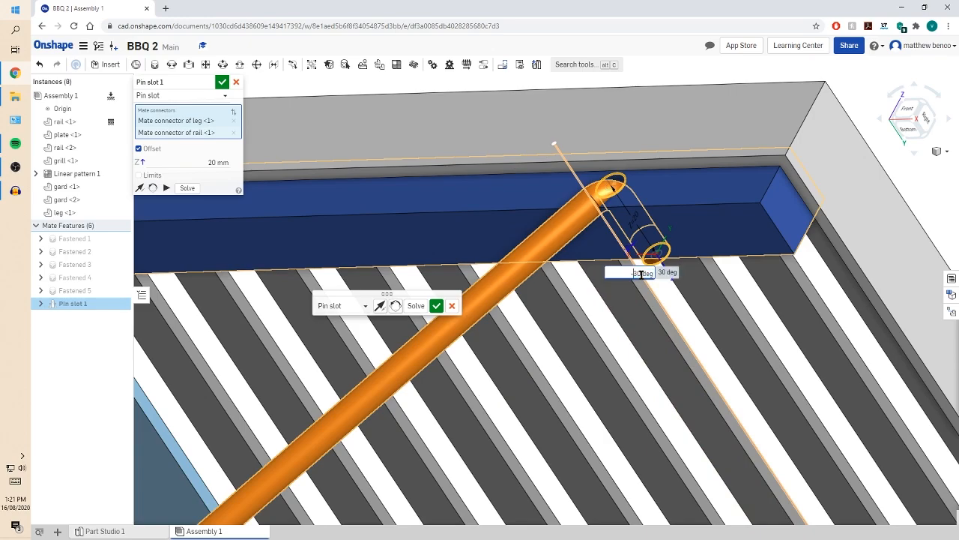
key(Return)
Examine from the side how both leg ends sit against the rails and accept the Pin slot mate
scroll(677, 278, down, 5)
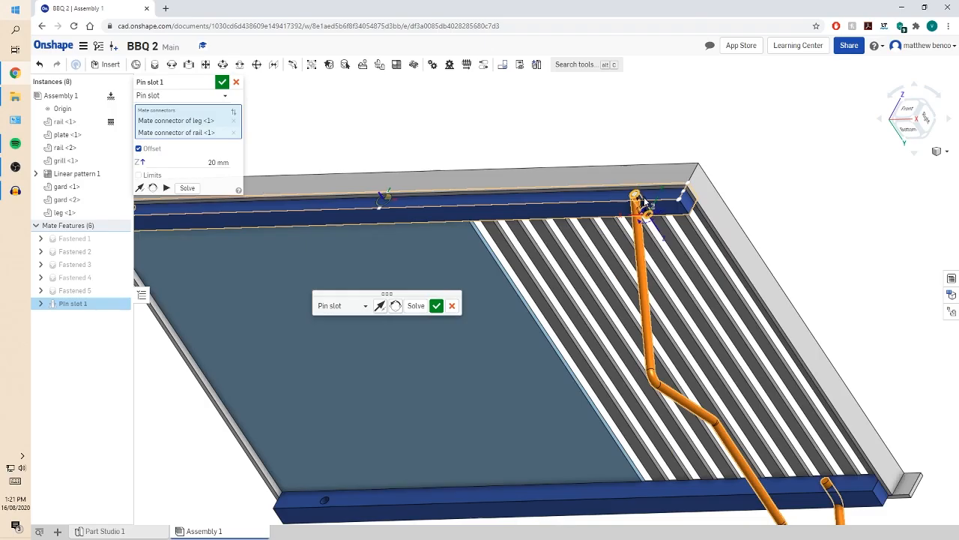
right_drag(676, 276, 765, 219)
scroll(693, 405, up, 5)
scroll(682, 393, down, 5)
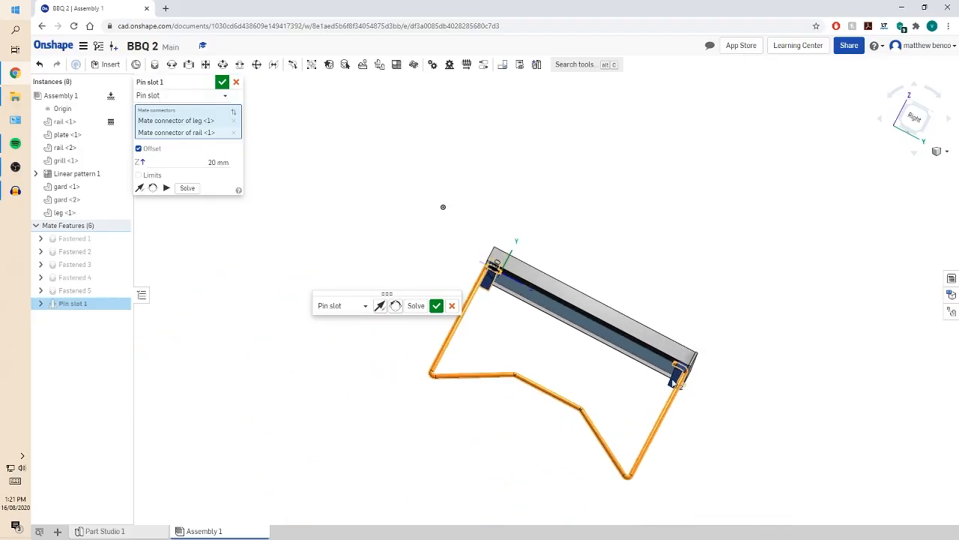
scroll(470, 266, up, 3)
scroll(474, 259, up, 5)
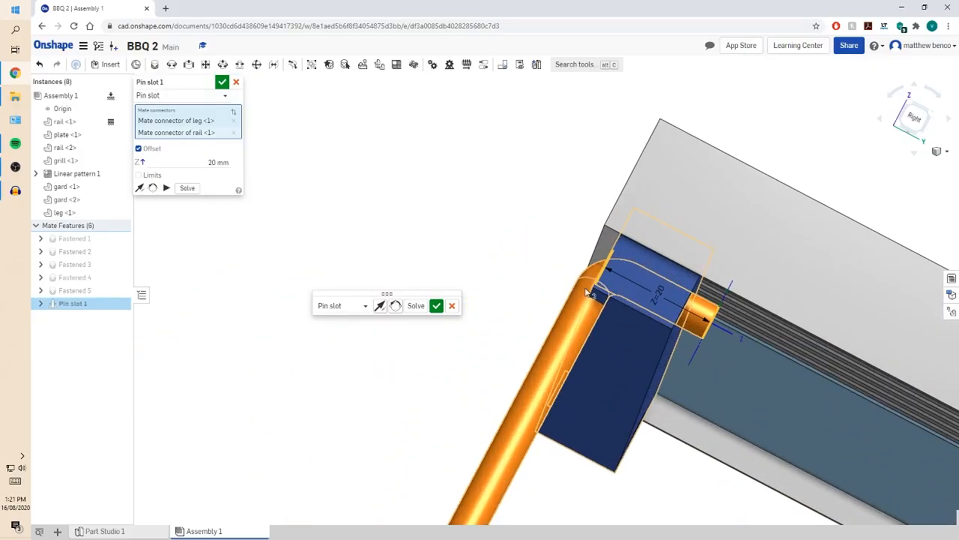
scroll(509, 174, down, 8)
scroll(814, 437, up, 8)
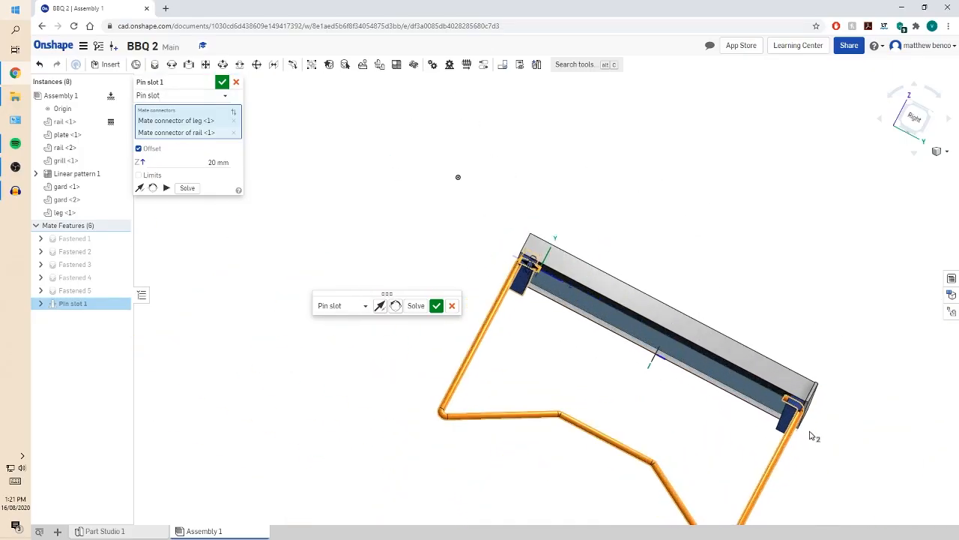
scroll(802, 423, up, 4)
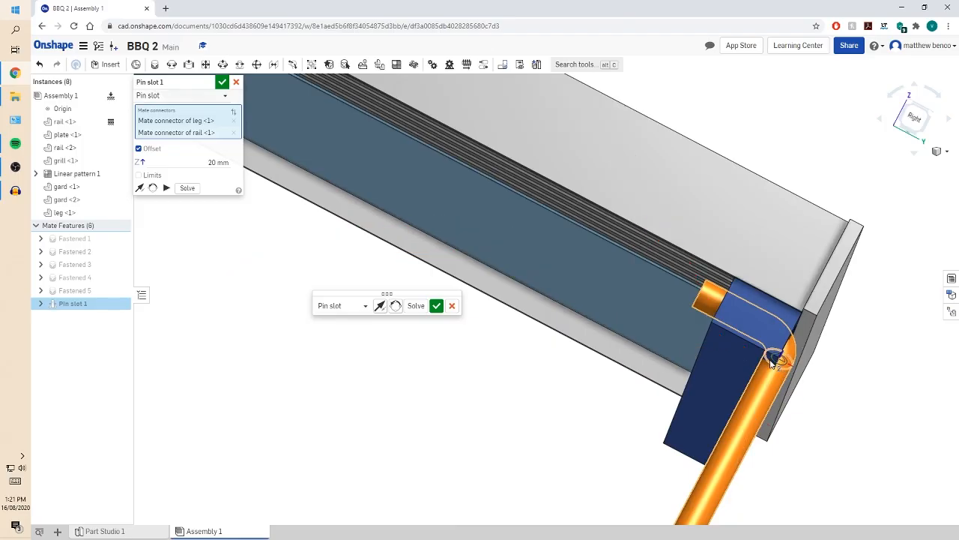
scroll(770, 366, down, 3)
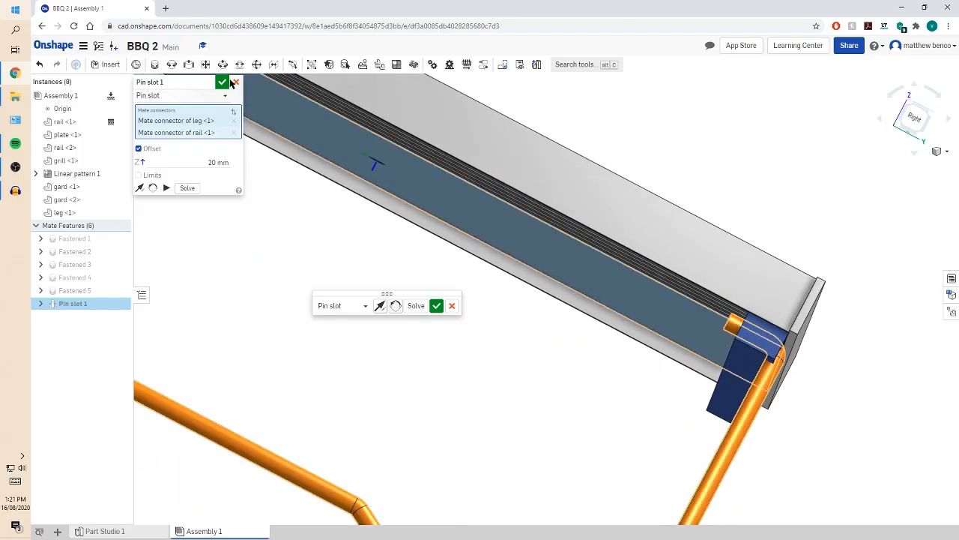
click(223, 82)
scroll(317, 259, down, 2)
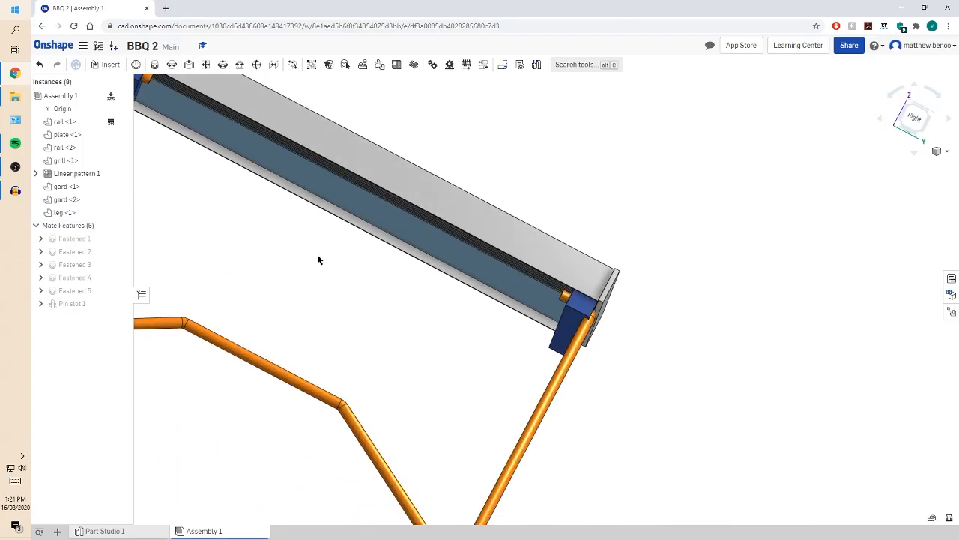
In Part Studio 1, set Sketch 9's overall distance between the leg's two uprights to 306 mm and return to Assembly 1
click(105, 530)
scroll(90, 323, down, 2)
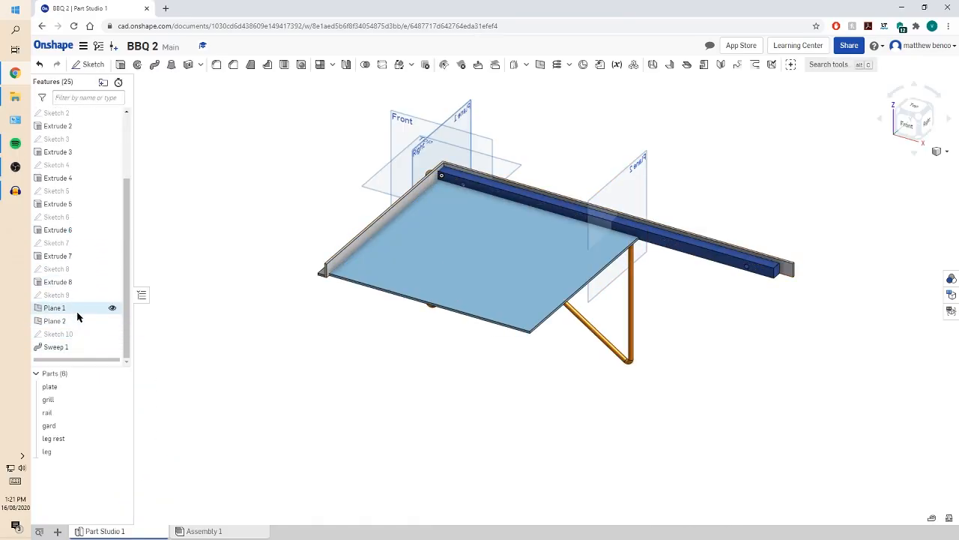
double_click(60, 296)
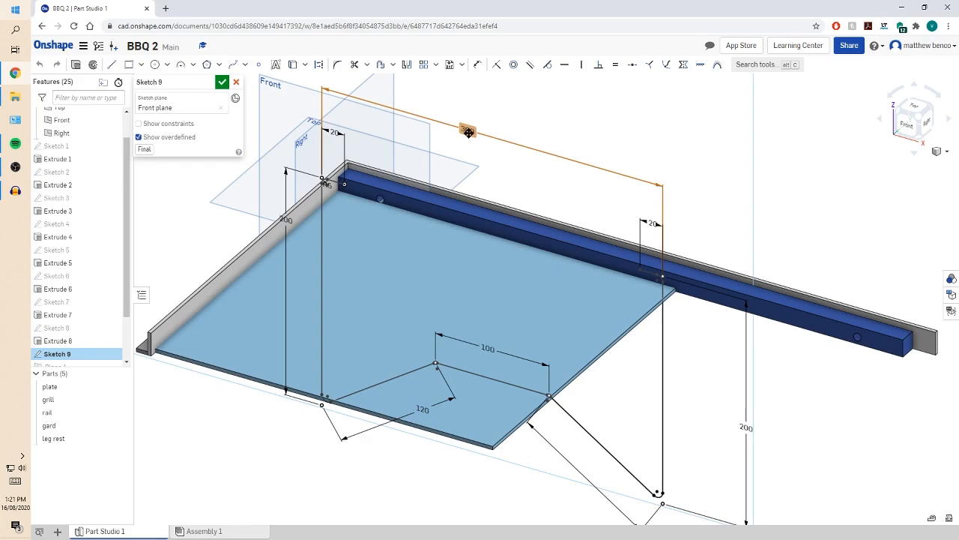
double_click(468, 132)
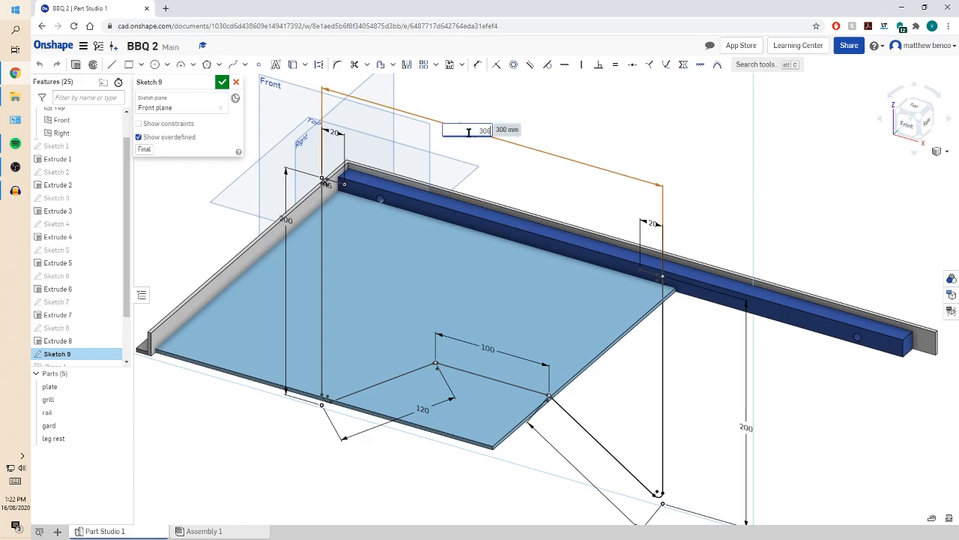
text(306)
key(Return)
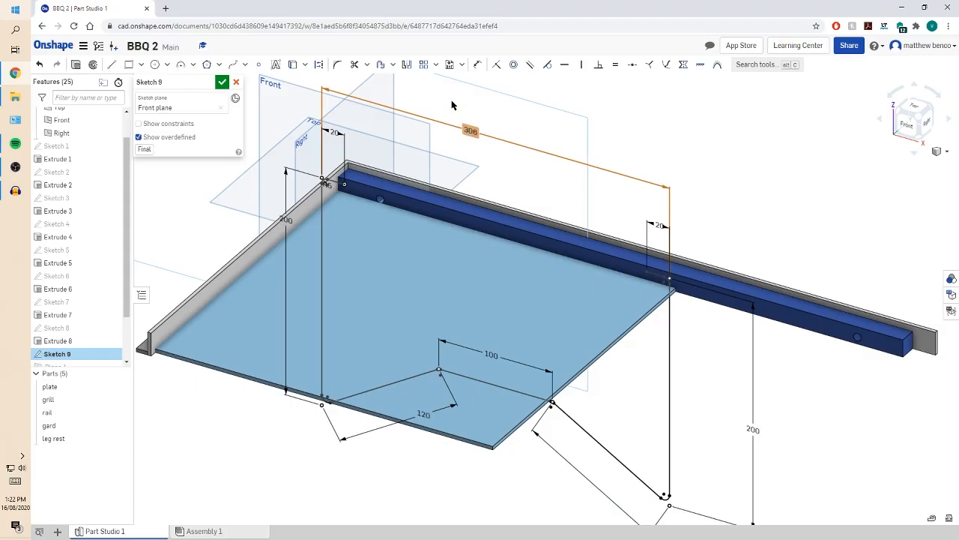
click(221, 82)
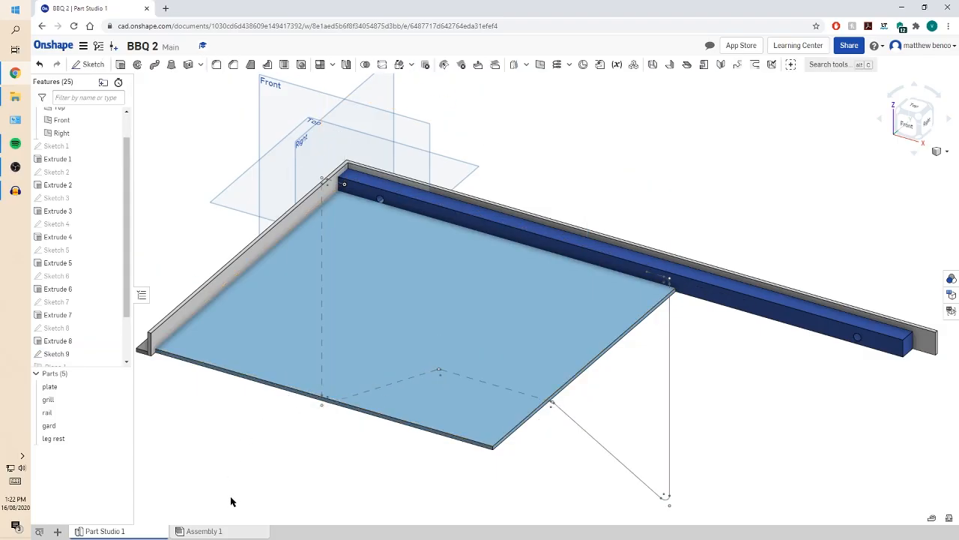
click(206, 531)
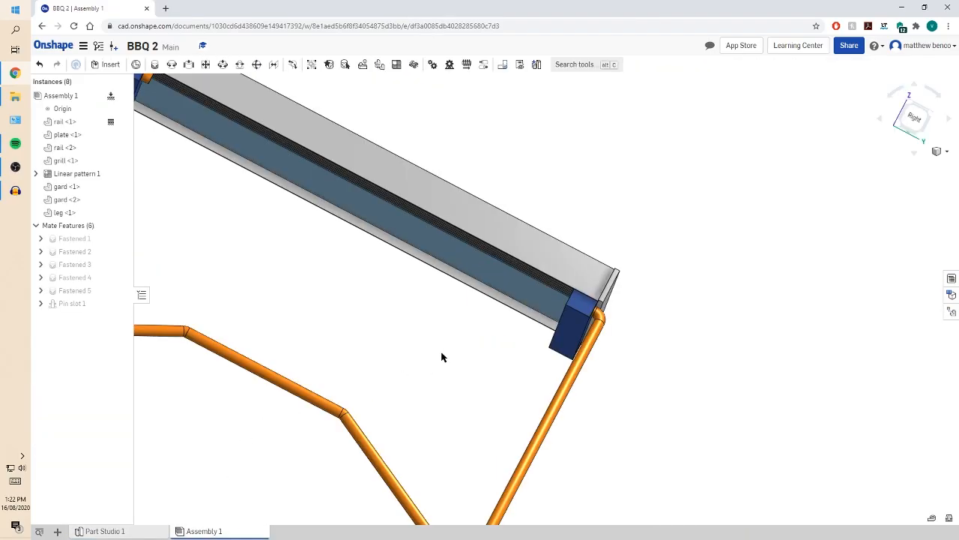
Change the first leg's Pin slot mate offset to 17 mm in Z
scroll(443, 358, up, 2)
right_drag(270, 284, 272, 293)
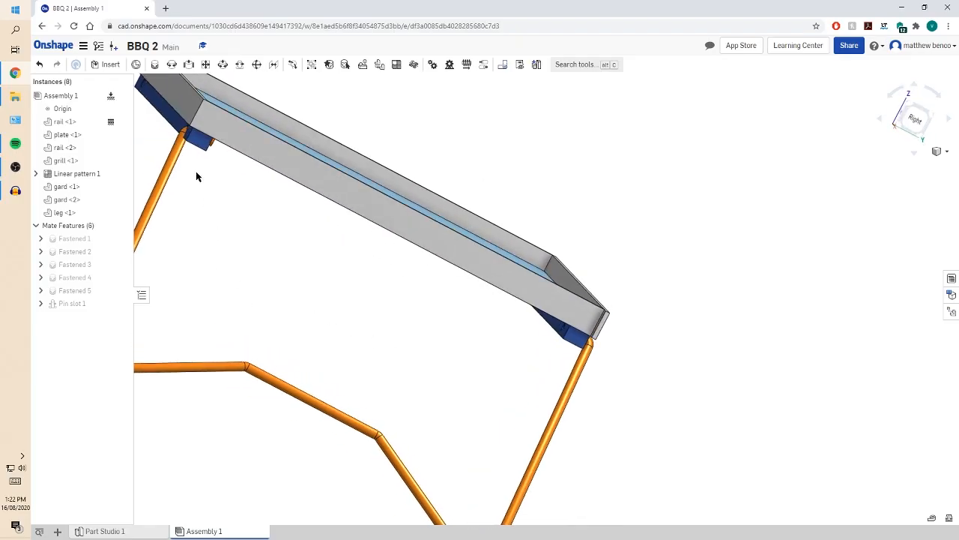
click(83, 303)
double_click(84, 303)
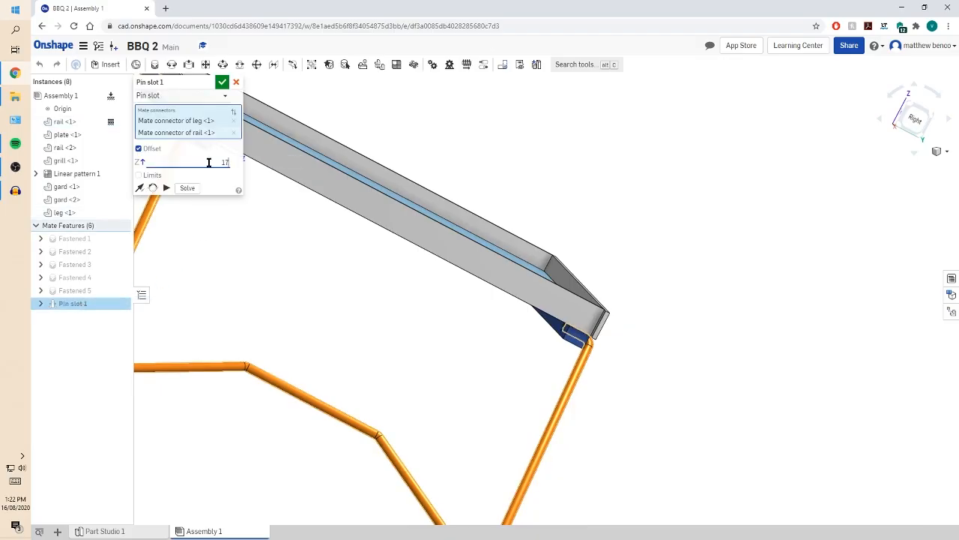
click(223, 82)
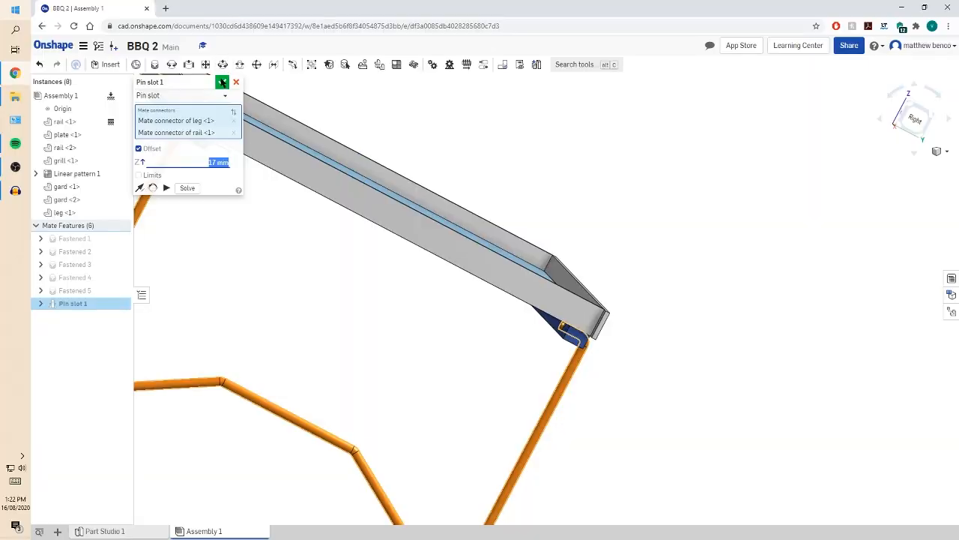
Rotate the first leg -30 degrees about its pin in the Pin slot mate and accept it
right_drag(302, 281, 352, 322)
scroll(366, 306, down, 3)
double_click(72, 303)
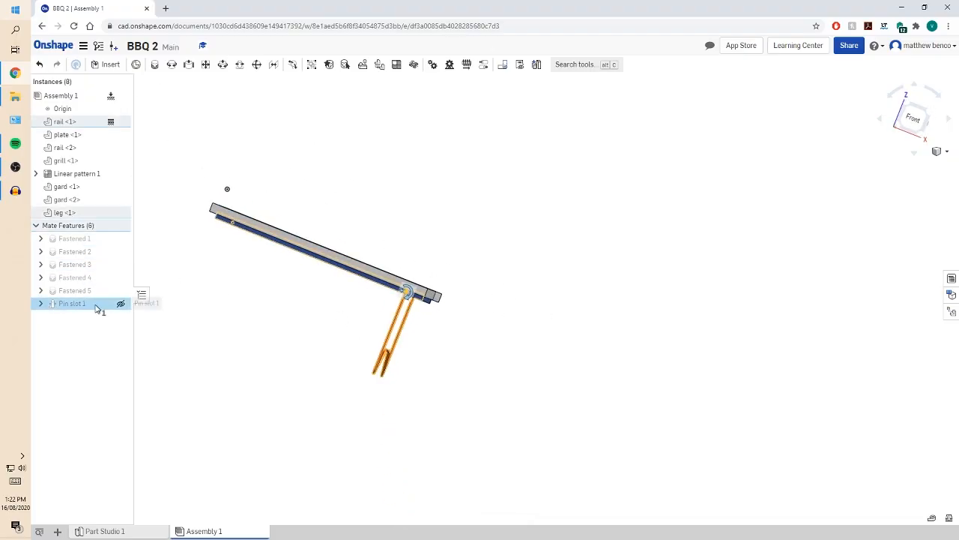
scroll(463, 316, up, 5)
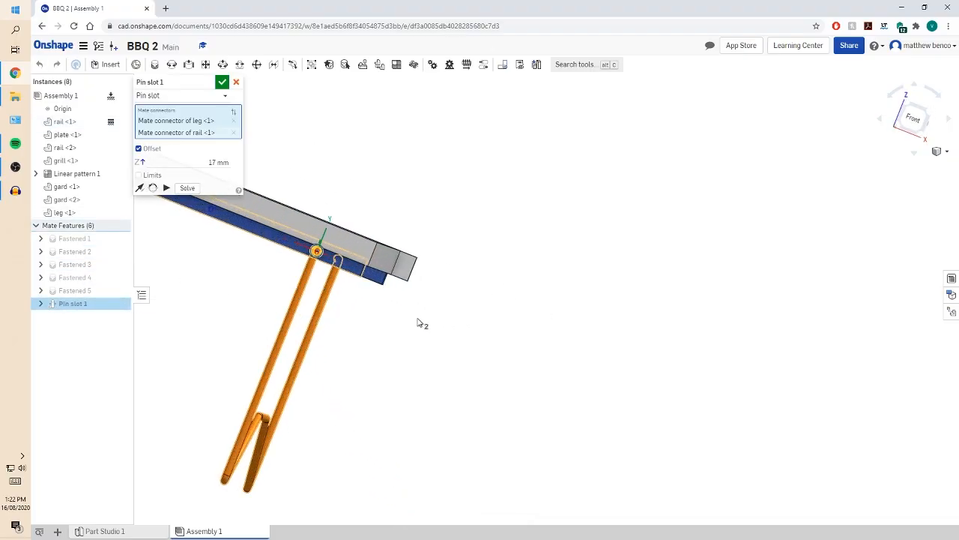
click(215, 212)
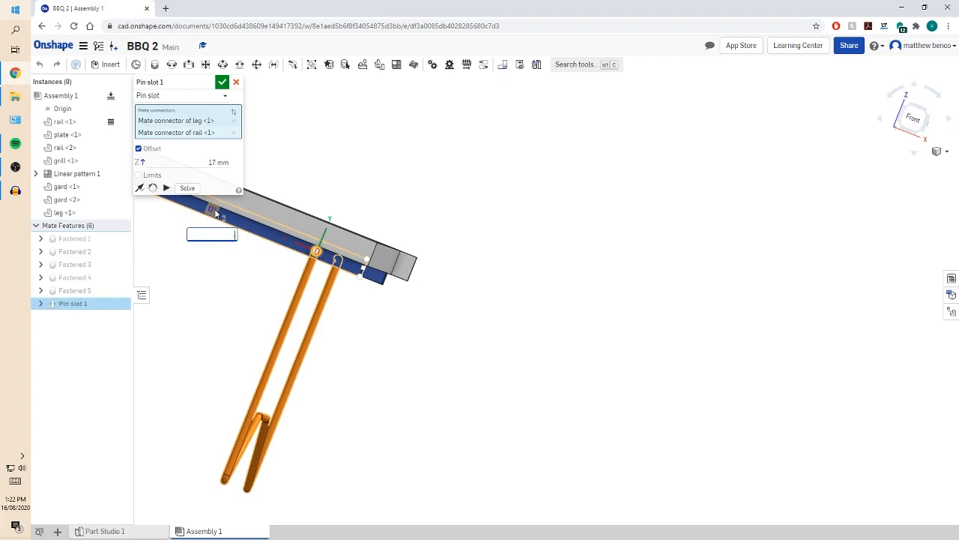
text(-30)
key(Return)
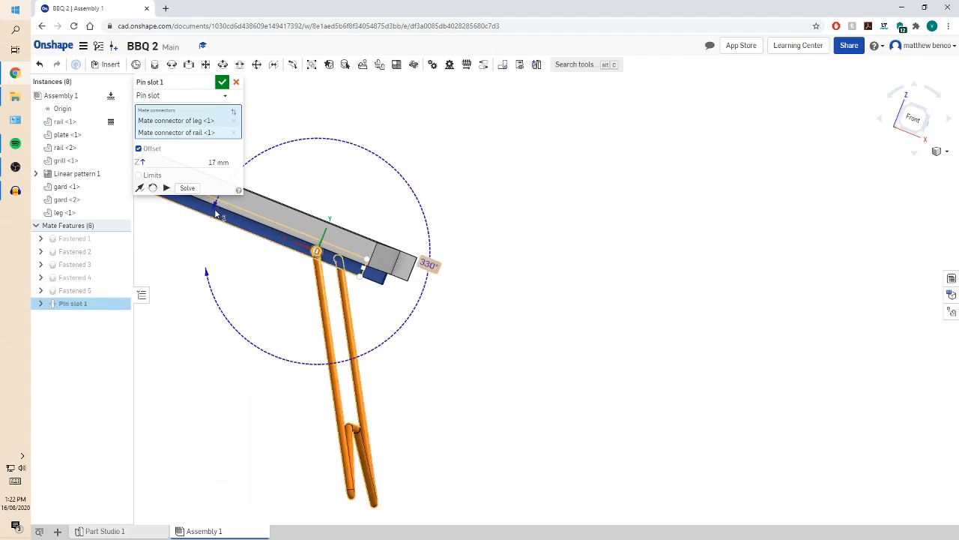
click(222, 82)
Insert a second leg from Part Studio 1 and place it in the free space below the BBQ
scroll(270, 344, down, 4)
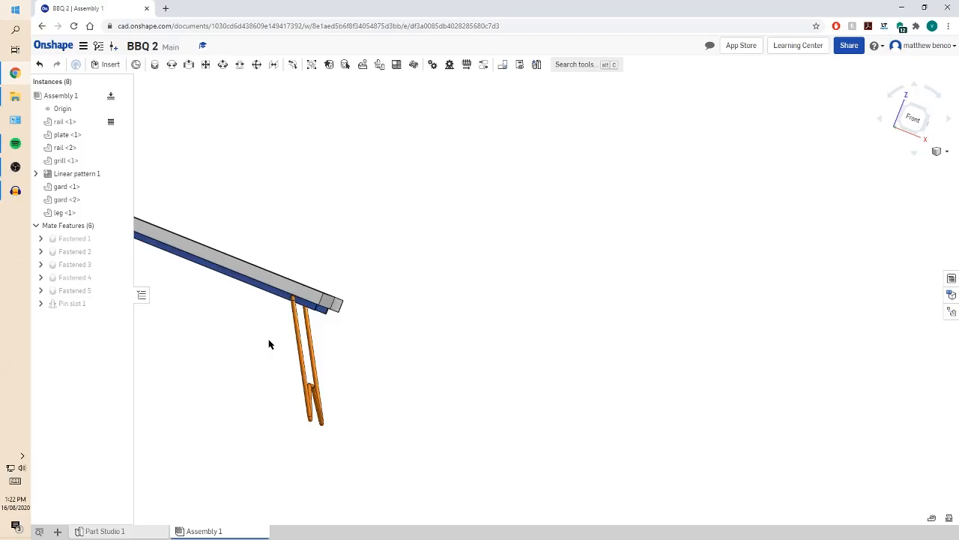
scroll(269, 344, down, 2)
middle_drag(231, 354, 411, 385)
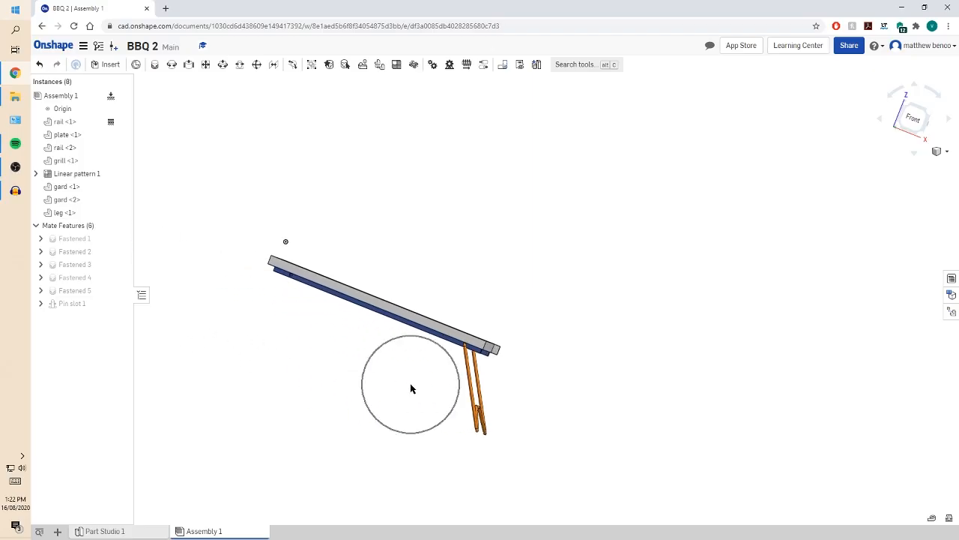
right_drag(411, 385, 317, 344)
click(110, 64)
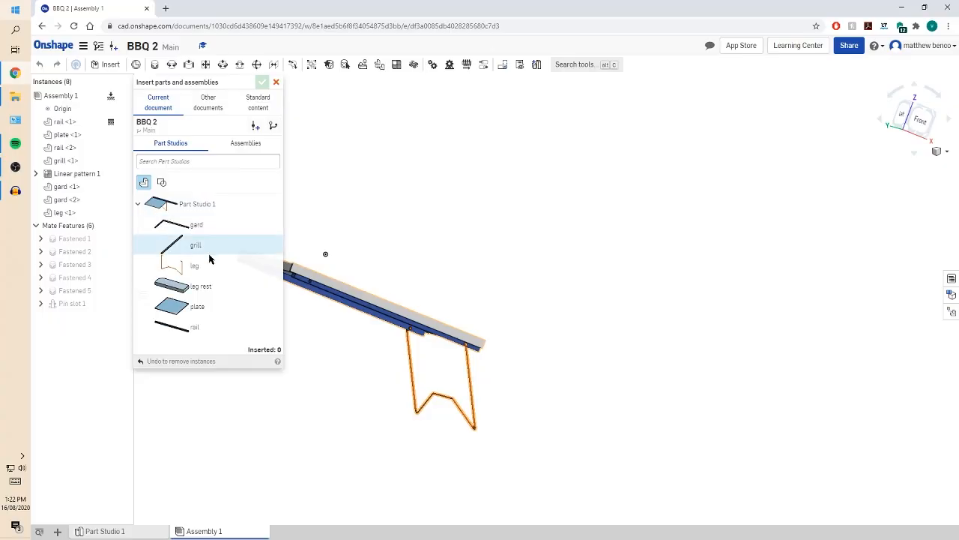
click(197, 269)
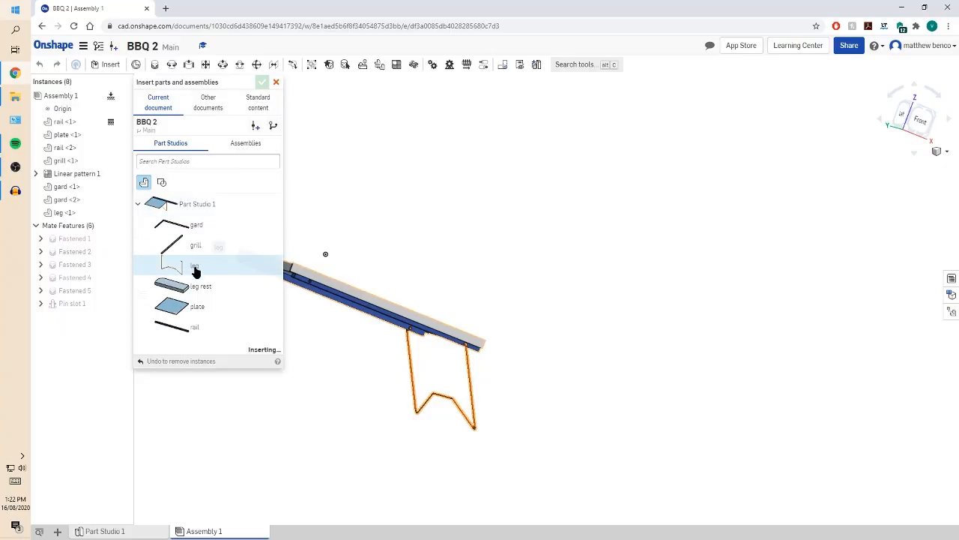
click(333, 461)
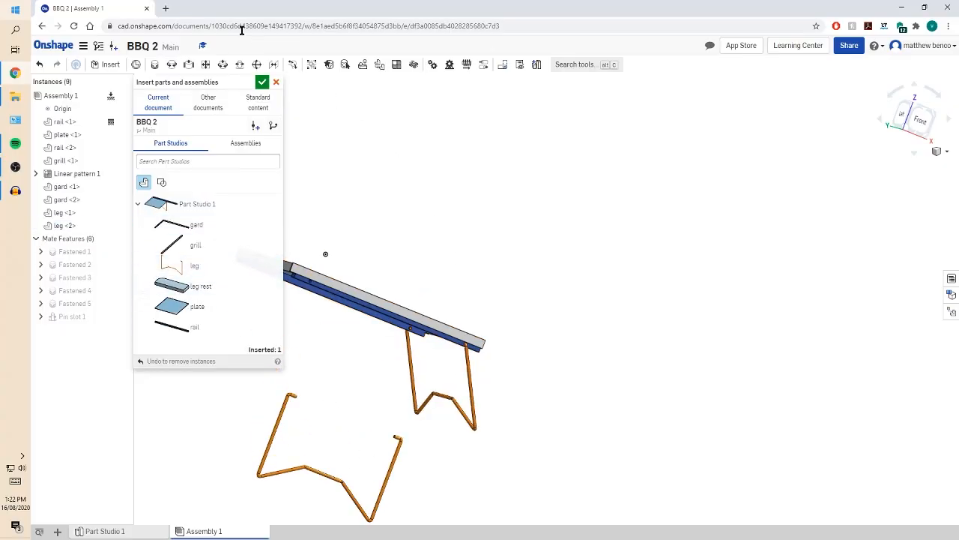
Mate the second leg's end to the rail hole at the plate end and reorient its secondary axis so the leg hangs down
click(155, 66)
scroll(292, 405, up, 5)
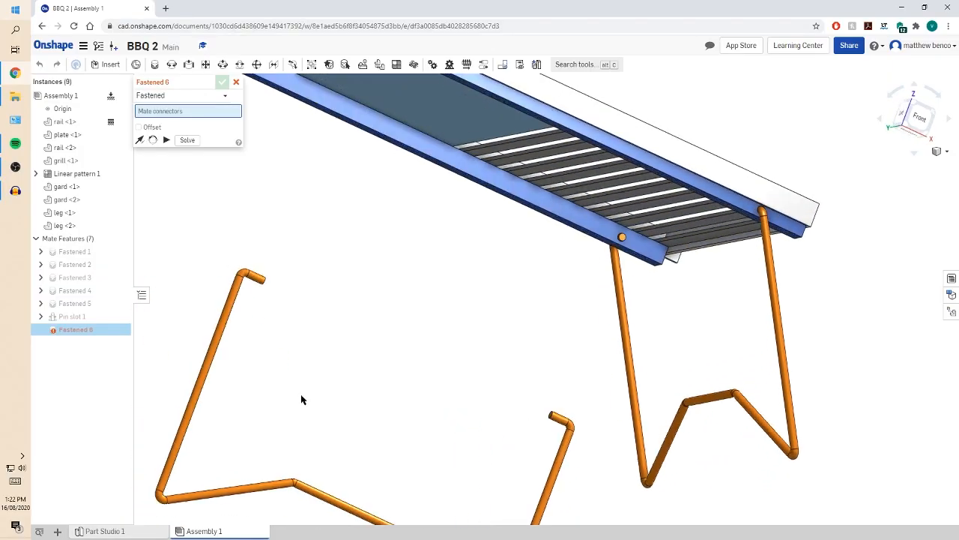
right_drag(301, 400, 320, 395)
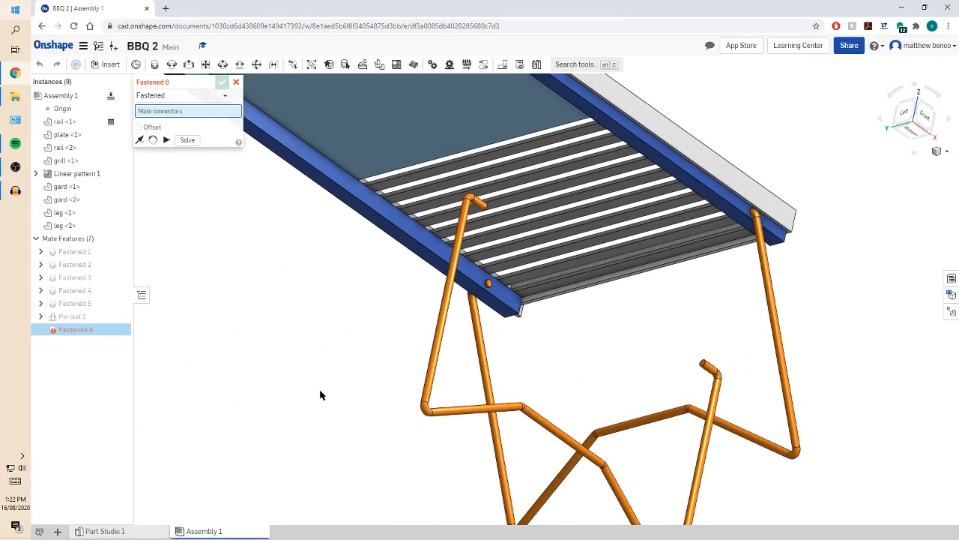
click(702, 365)
scroll(701, 365, down, 5)
scroll(634, 210, up, 10)
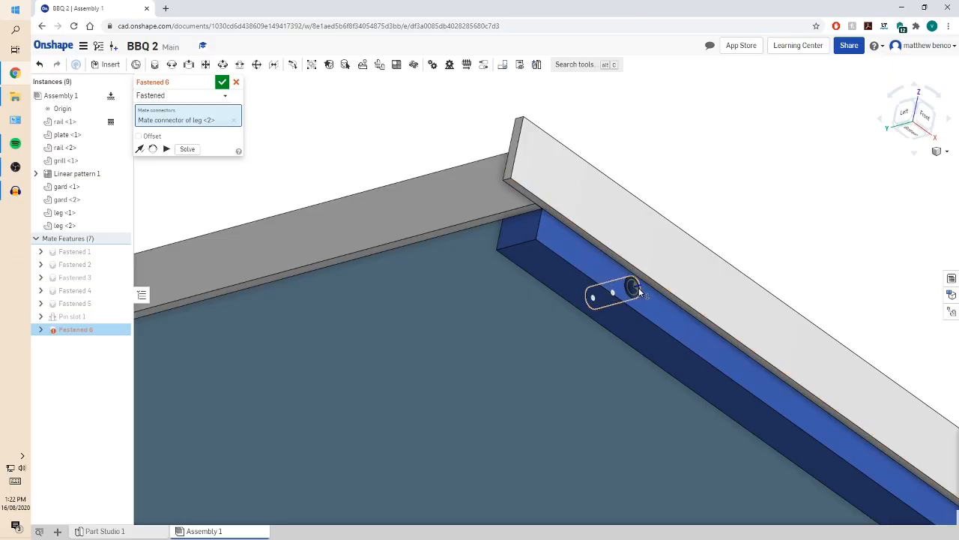
click(638, 287)
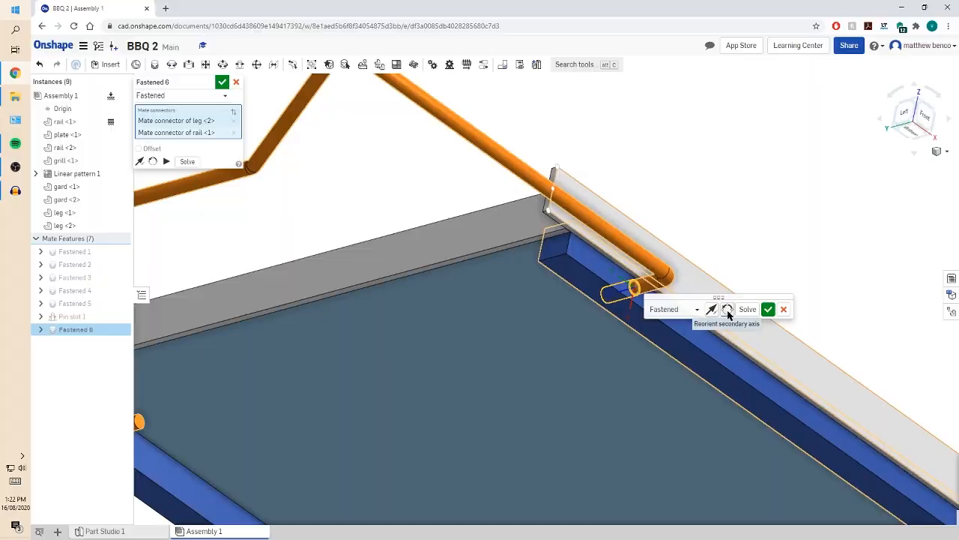
click(727, 311)
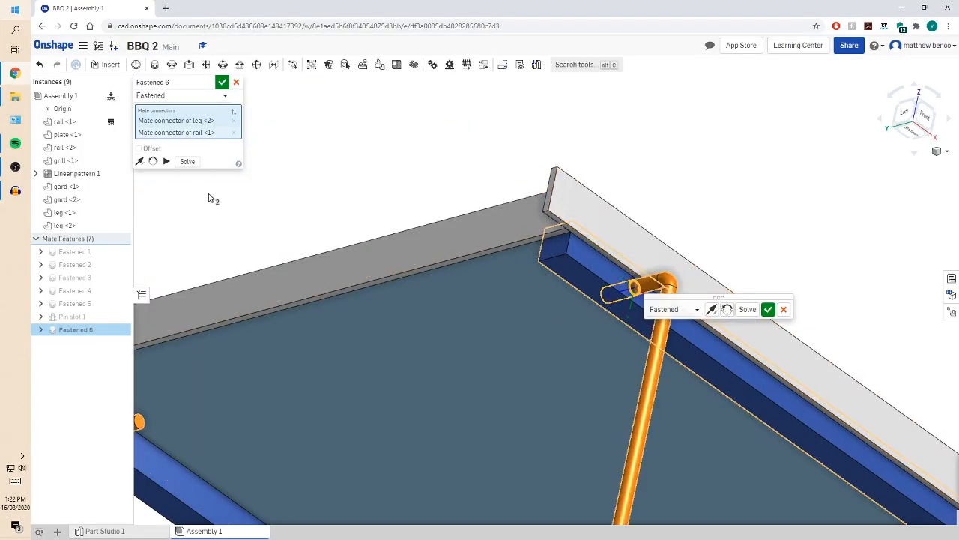
Offset the second leg's mate 17 mm in Z and change the mate type to Pin slot
click(140, 149)
click(175, 187)
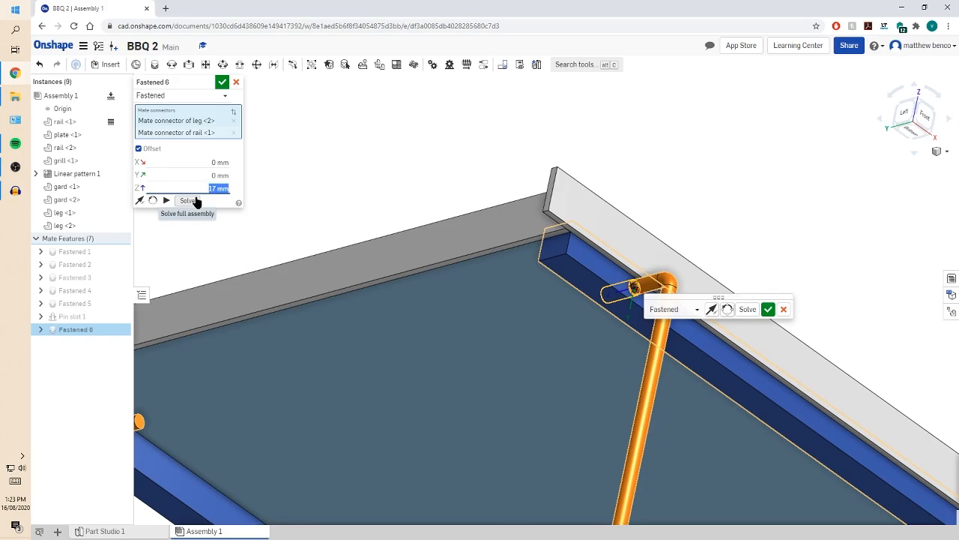
click(199, 95)
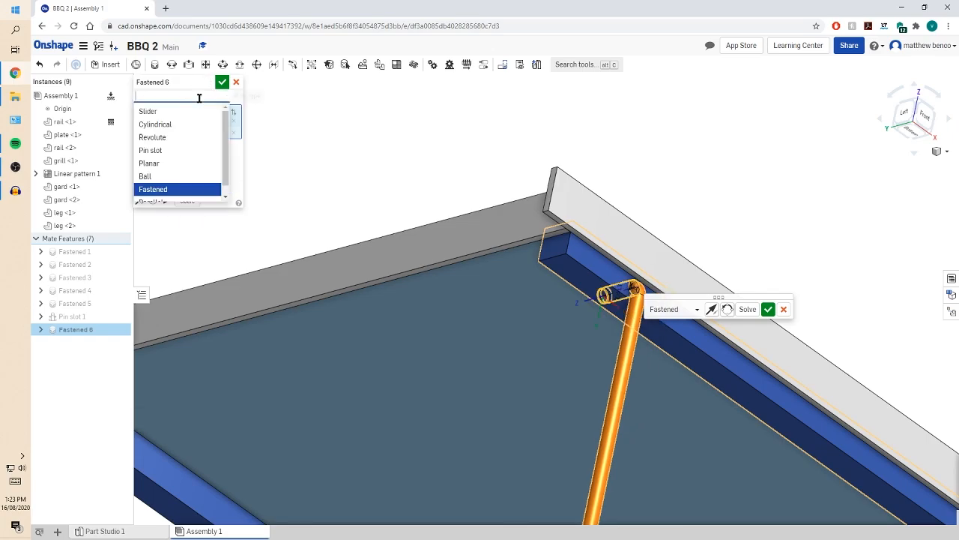
click(172, 150)
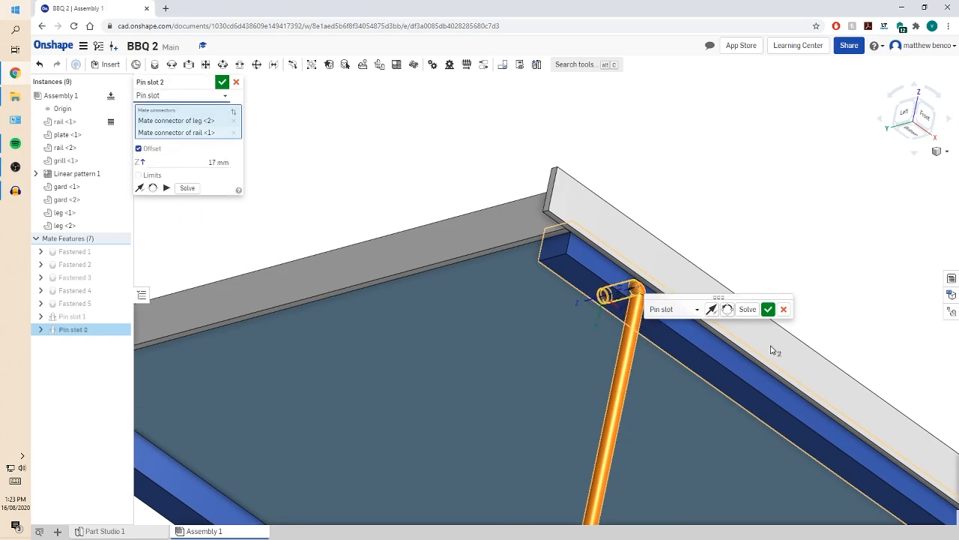
Rotate the second leg outward about its pin, accept the Pin slot mate, and check both legs from the front
right_drag(654, 378, 582, 342)
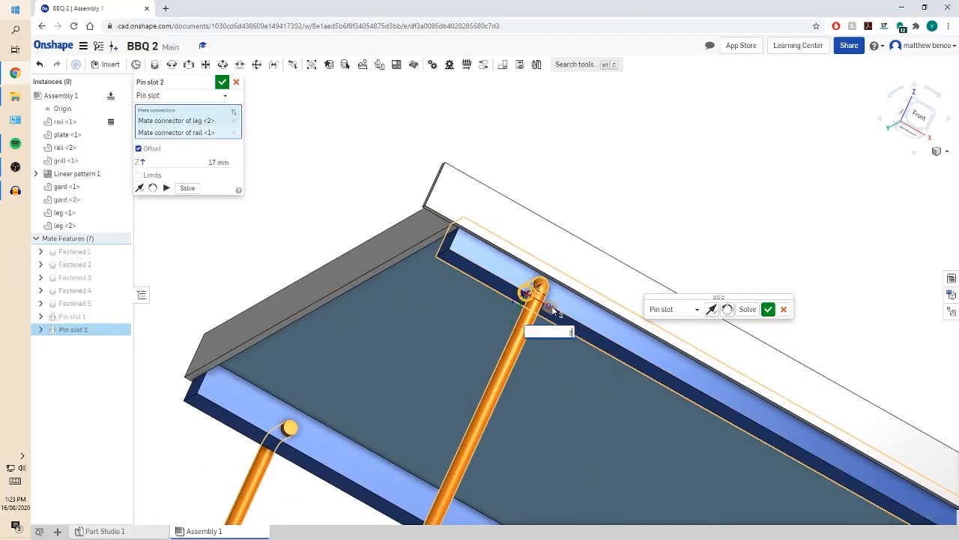
scroll(553, 310, down, 5)
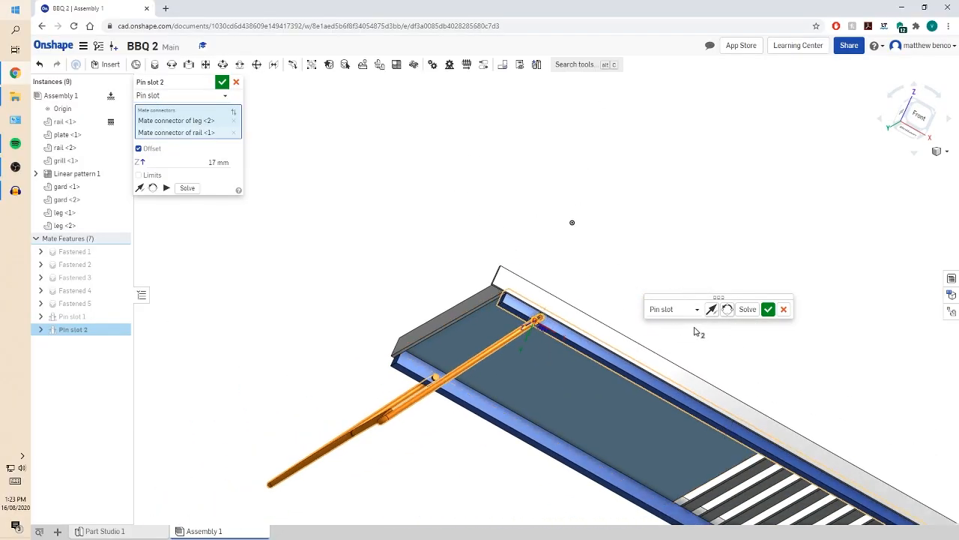
click(768, 310)
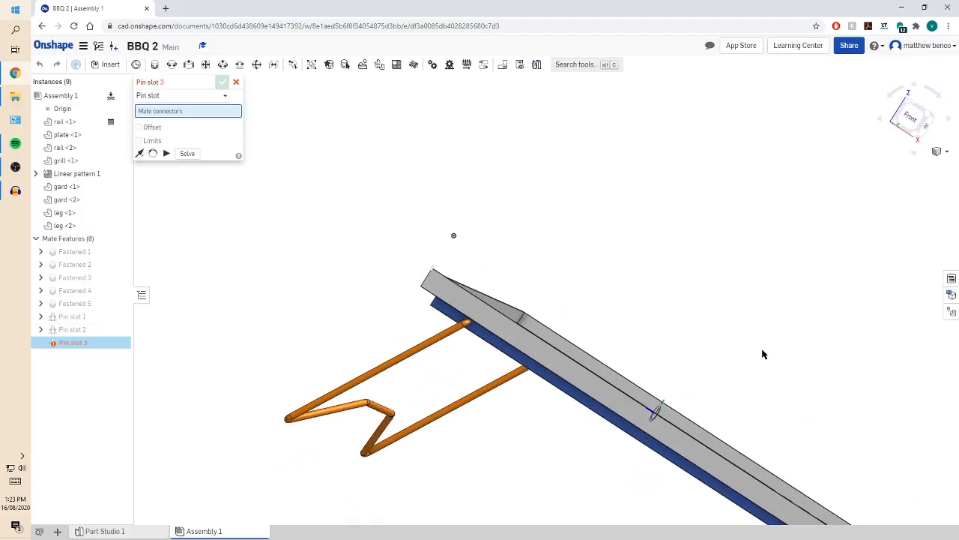
scroll(761, 360, down, 4)
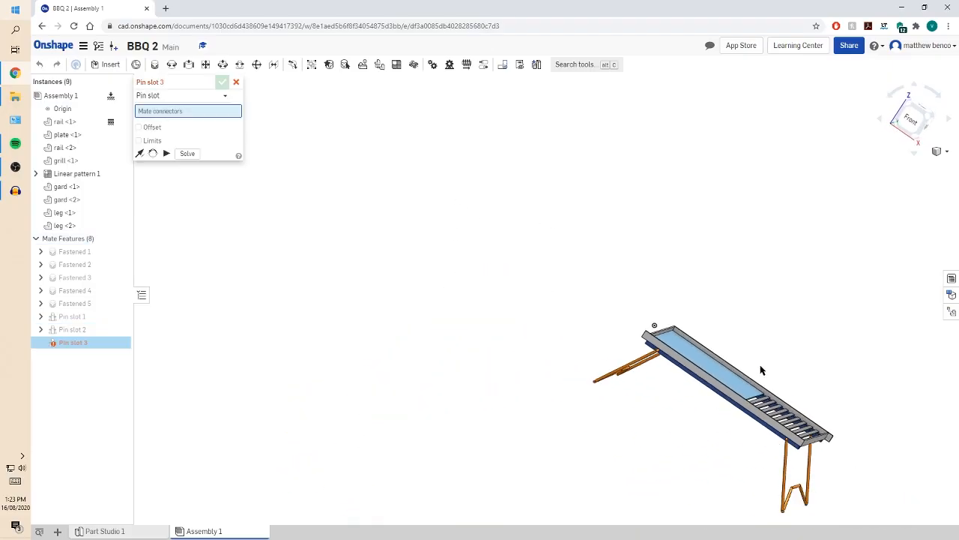
click(912, 120)
key(shift+7)
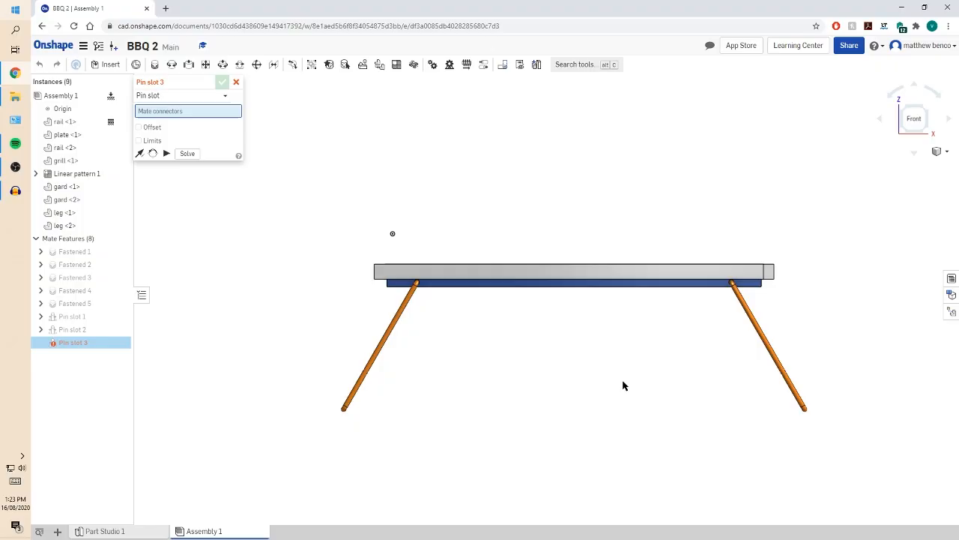
mouse_move(643, 388)
right_down()
mouse_move(642, 405)
mouse_move(634, 370)
right_up()
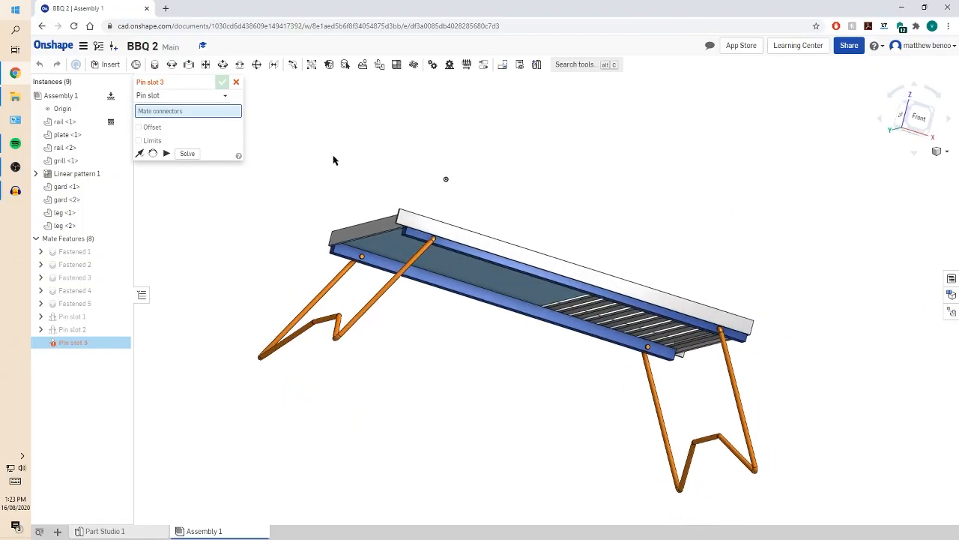
click(235, 82)
Insert four leg rest parts from Part Studio 1 into the assembly
click(108, 64)
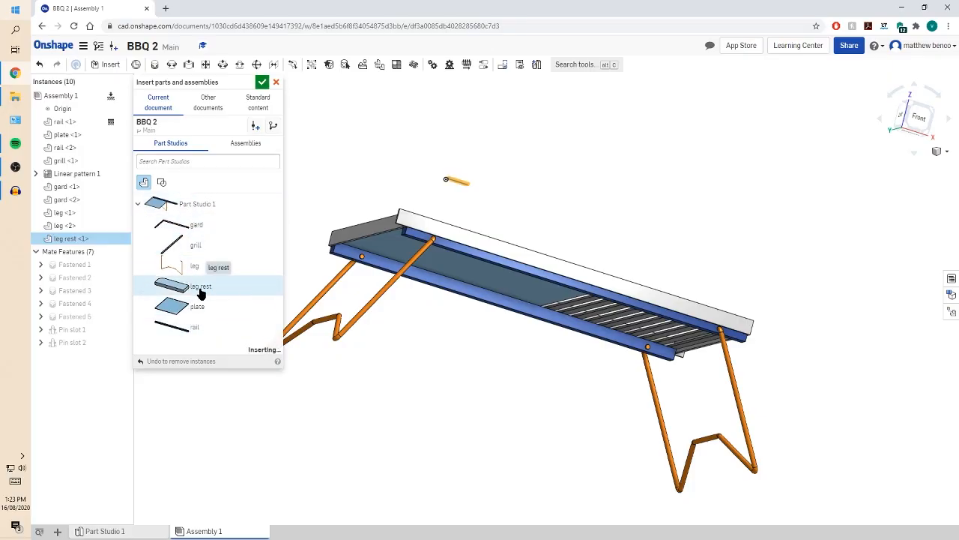
click(201, 294)
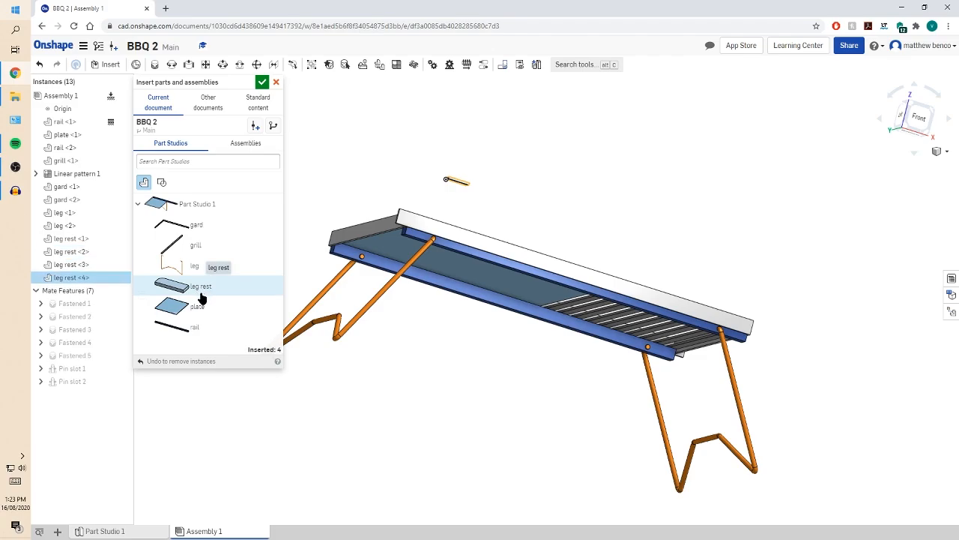
click(617, 203)
click(262, 82)
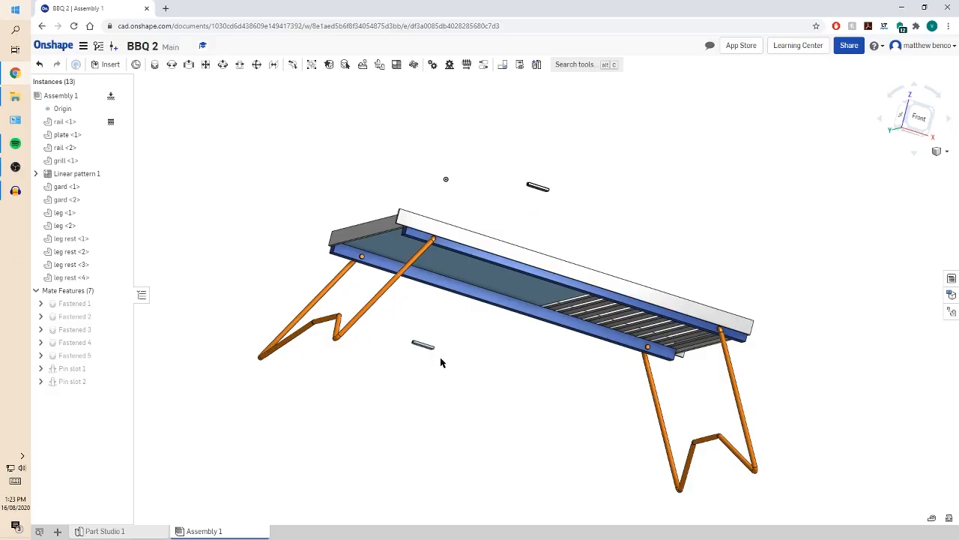
Fasten a leg rest's end edge to the corner of the first rail at the plate end, rotating its secondary axis to point outward from the rail
scroll(440, 362, down, 10)
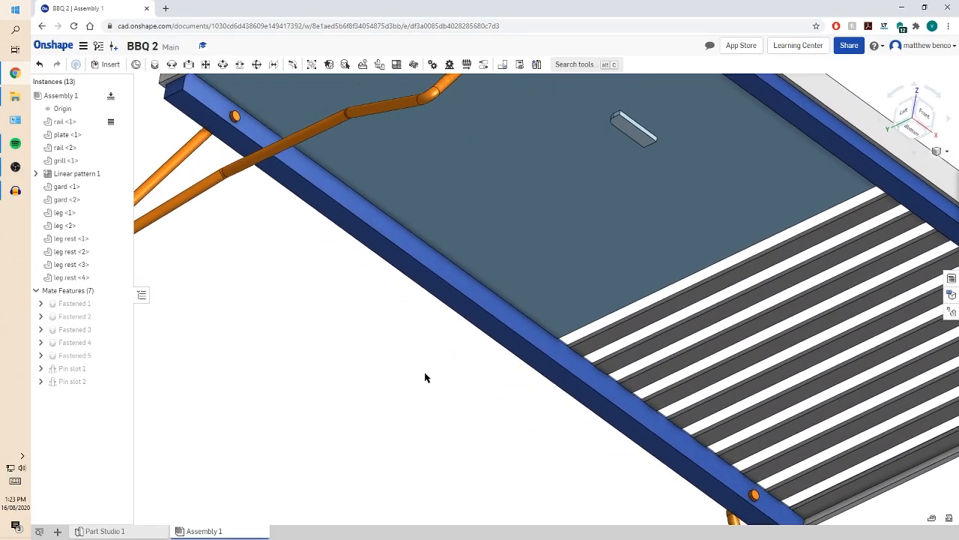
scroll(424, 377, up, 2)
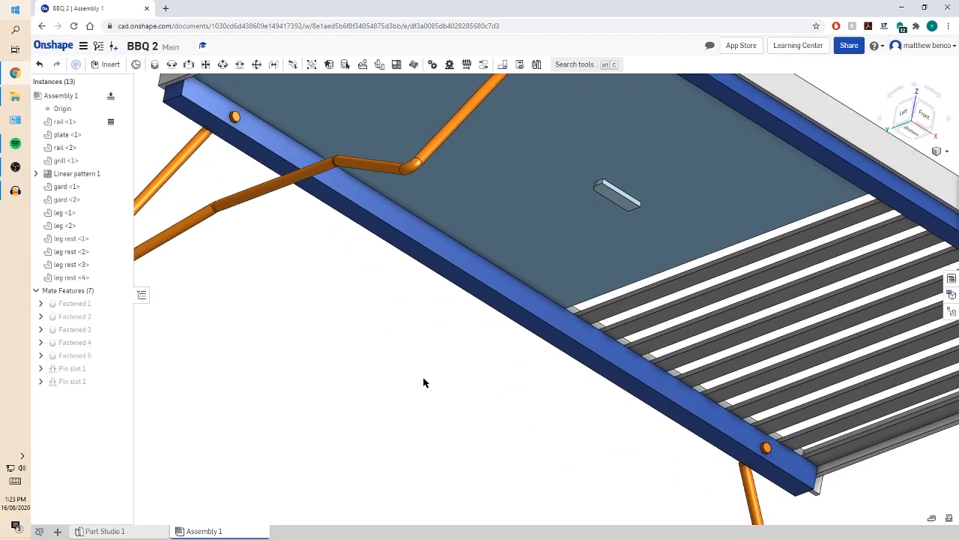
click(136, 66)
click(154, 64)
right_drag(493, 160, 439, 413)
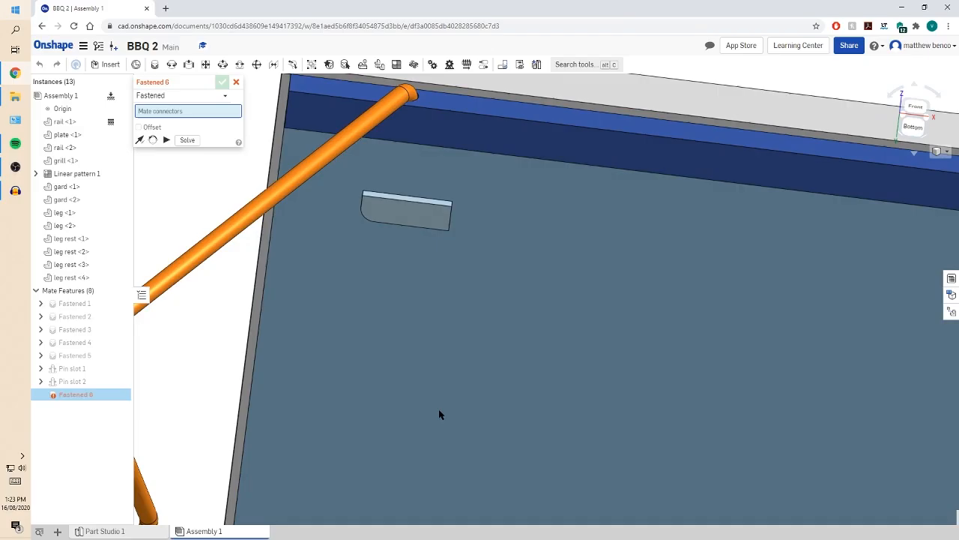
click(445, 213)
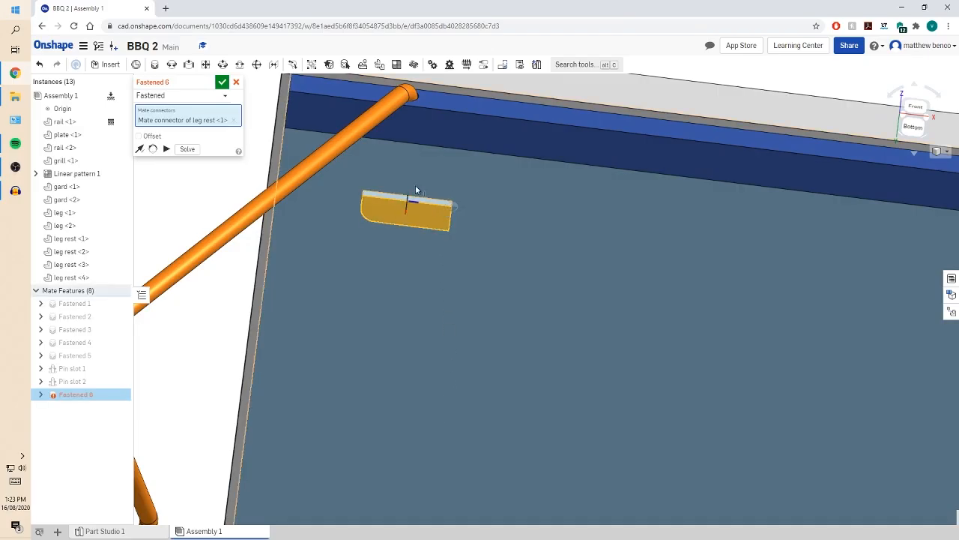
scroll(413, 193, down, 3)
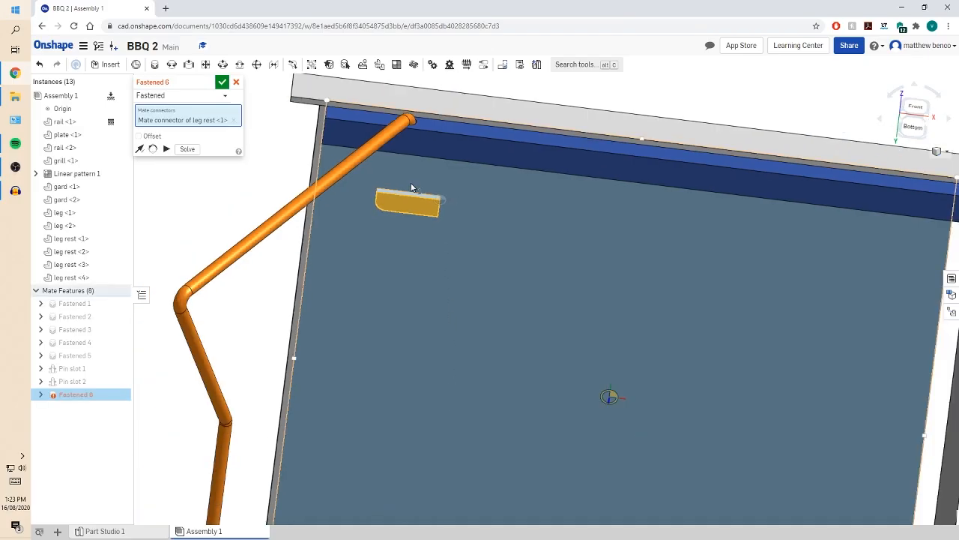
click(330, 128)
click(419, 144)
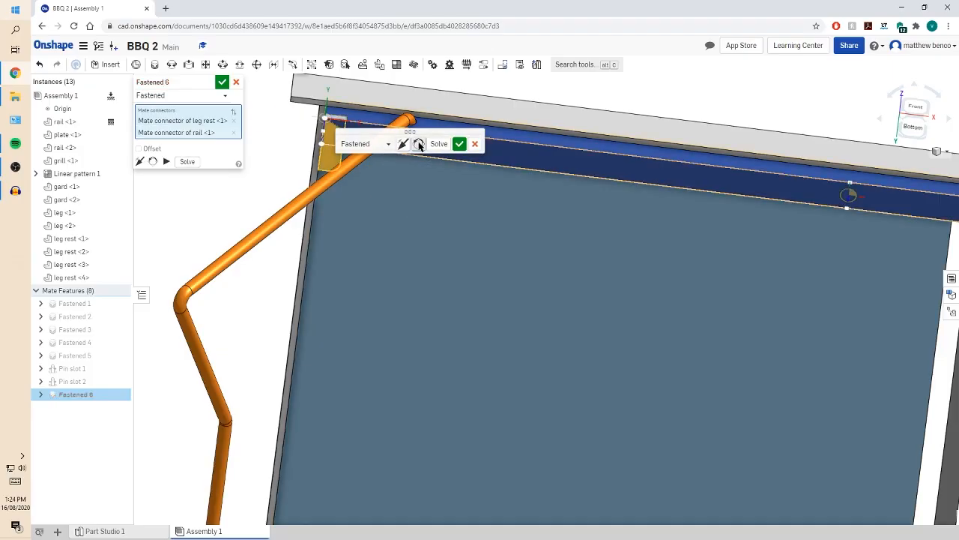
click(419, 144)
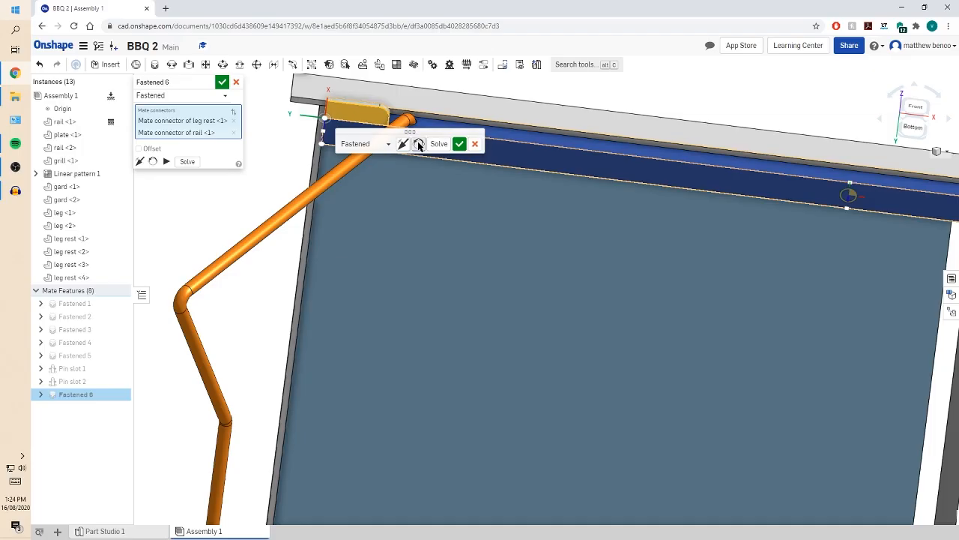
click(419, 144)
scroll(420, 171, down, 4)
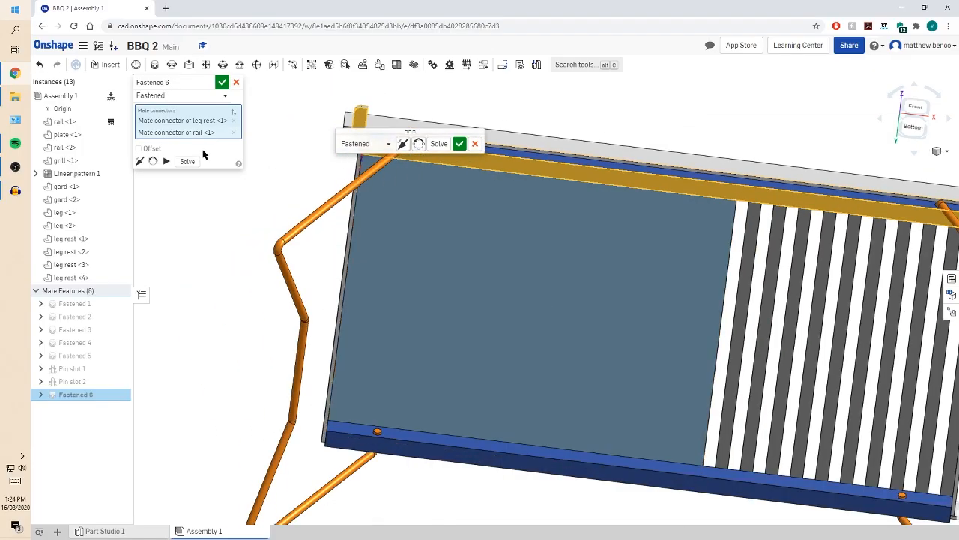
Offset the leg rest's Fastened mate by 15 mm in X and 30 mm in Y
click(151, 150)
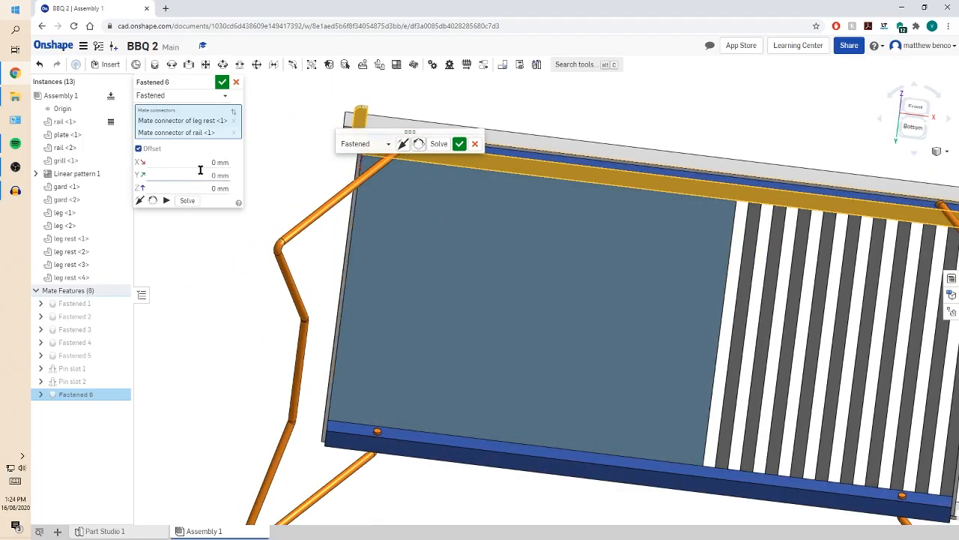
right_drag(511, 137, 466, 136)
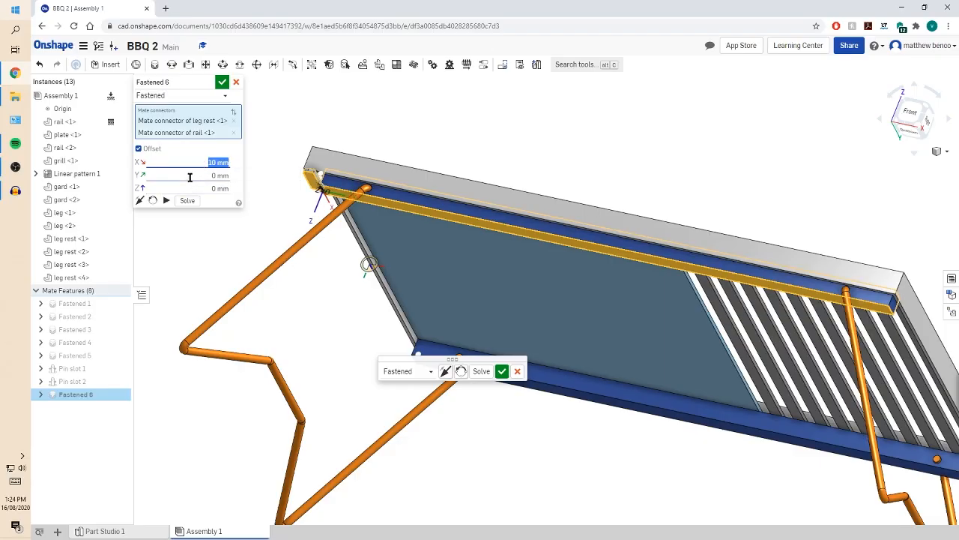
right_drag(255, 248, 298, 275)
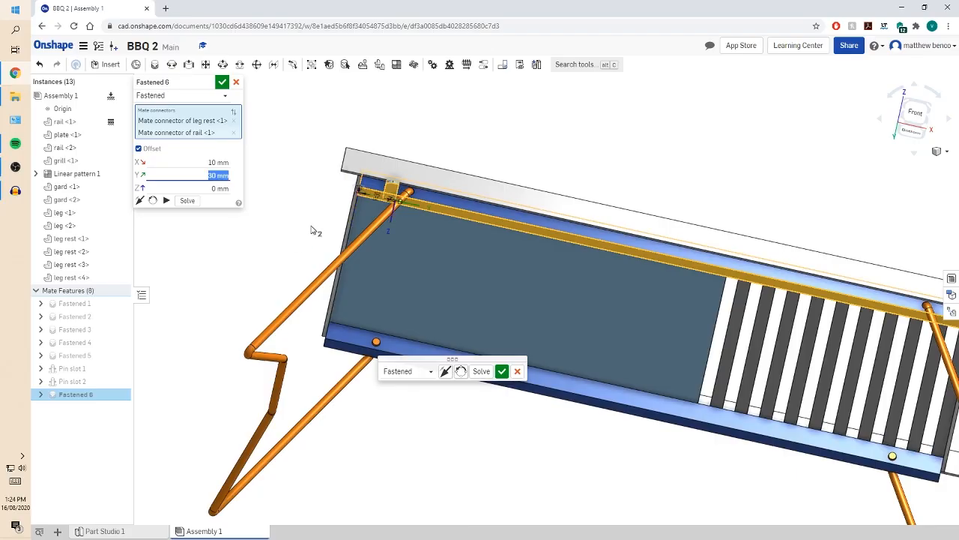
scroll(382, 188, up, 4)
right_drag(502, 314, 509, 298)
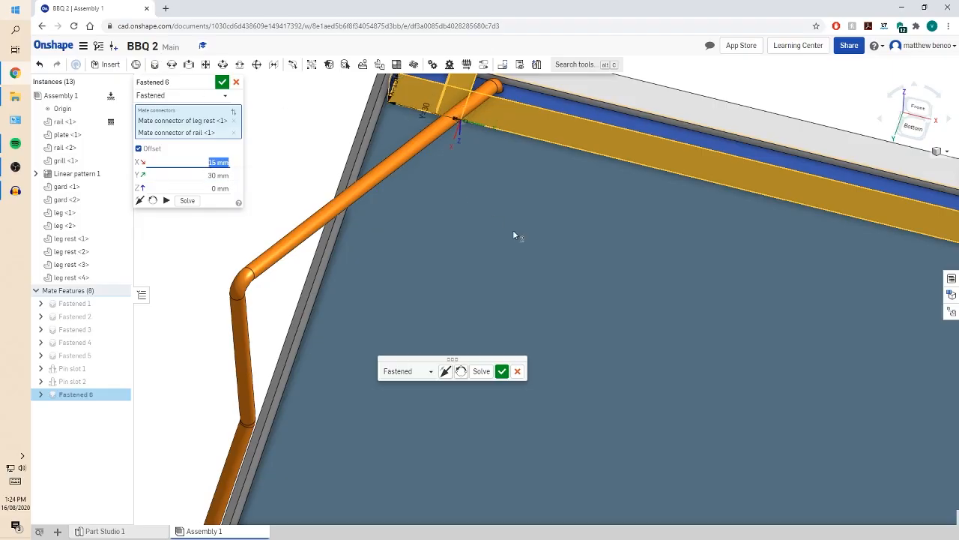
scroll(514, 191, down, 3)
right_drag(518, 201, 502, 244)
scroll(414, 217, up, 5)
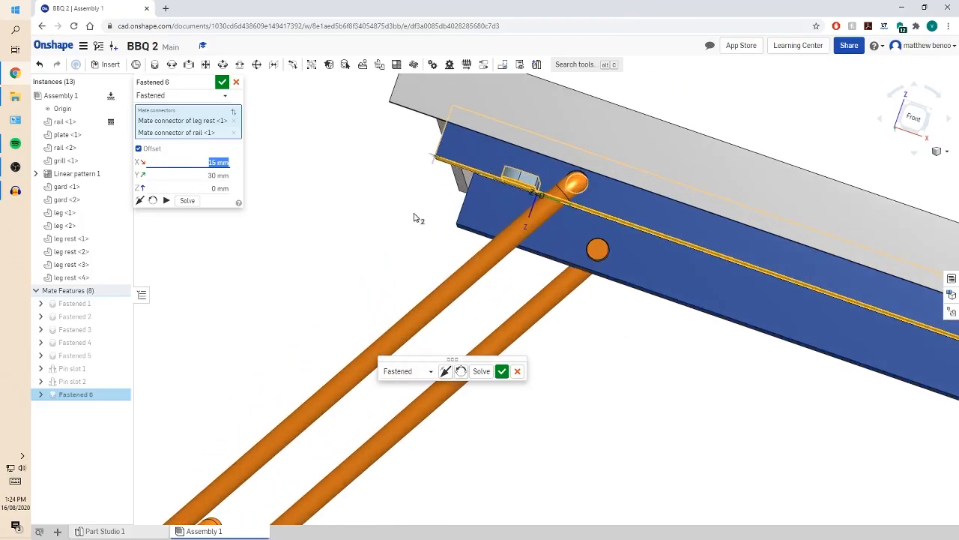
Set the leg rest mate's Z offset to 3 mm and accept the mate
click(165, 186)
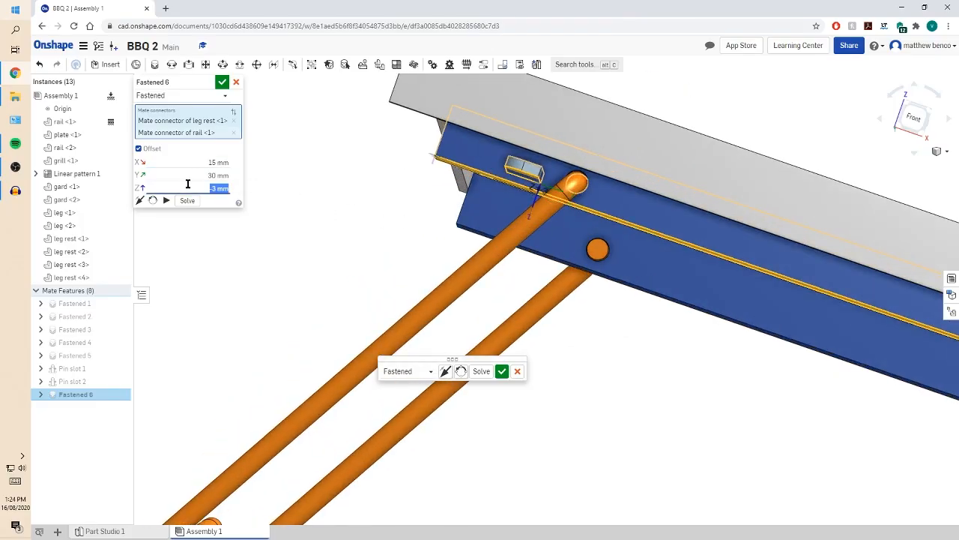
text(3)
key(Return)
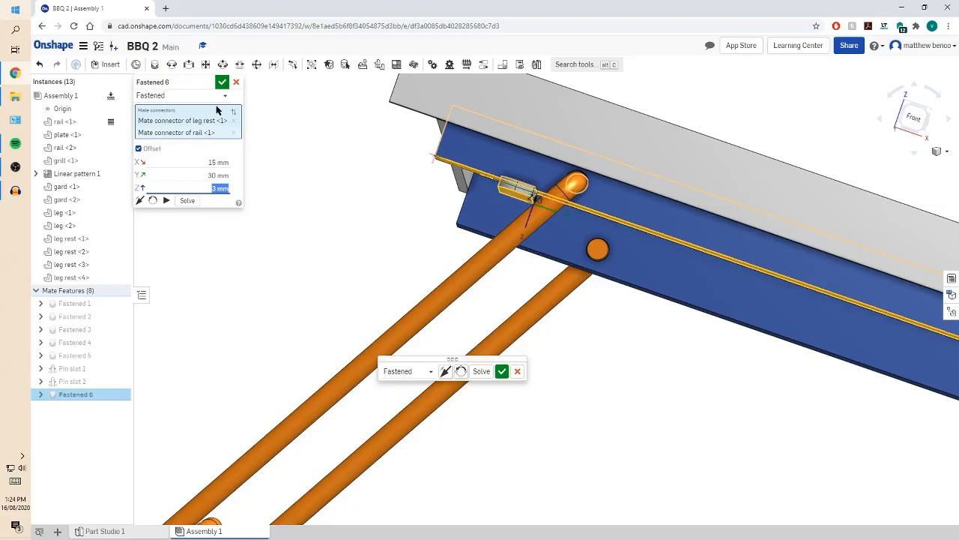
click(223, 82)
Insert another leg rest from Part Studio 1 beside the grill end of the assembly
right_drag(623, 357, 599, 198)
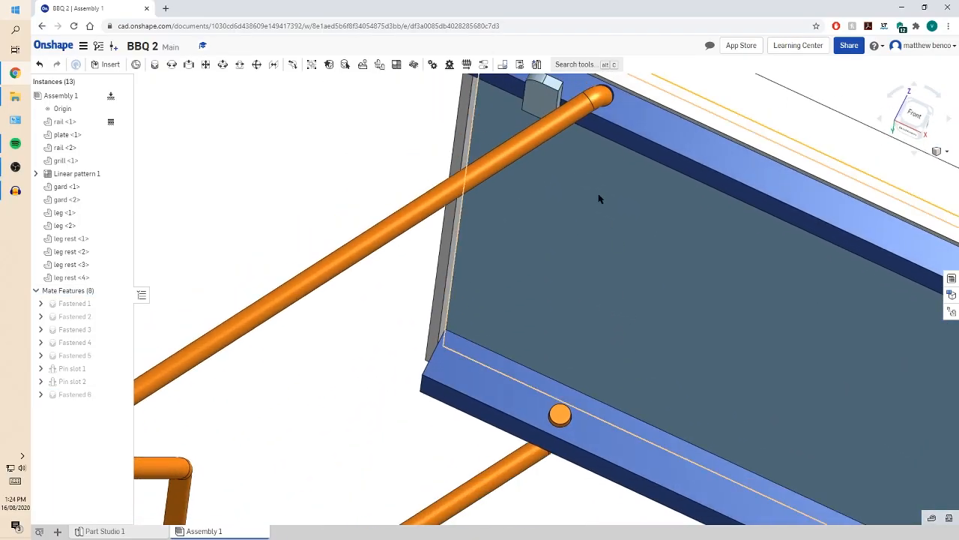
right_drag(323, 85, 428, 257)
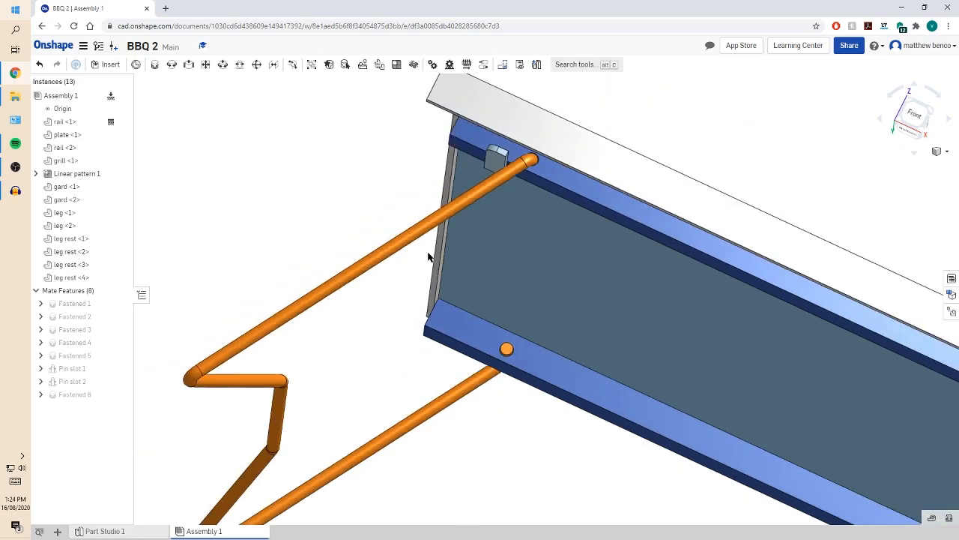
scroll(428, 257, down, 5)
right_drag(531, 377, 529, 430)
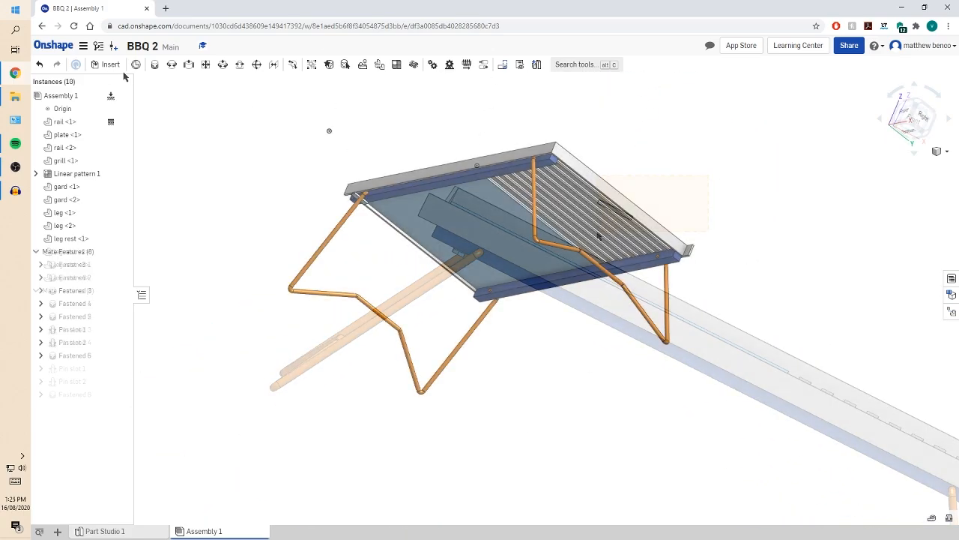
click(112, 65)
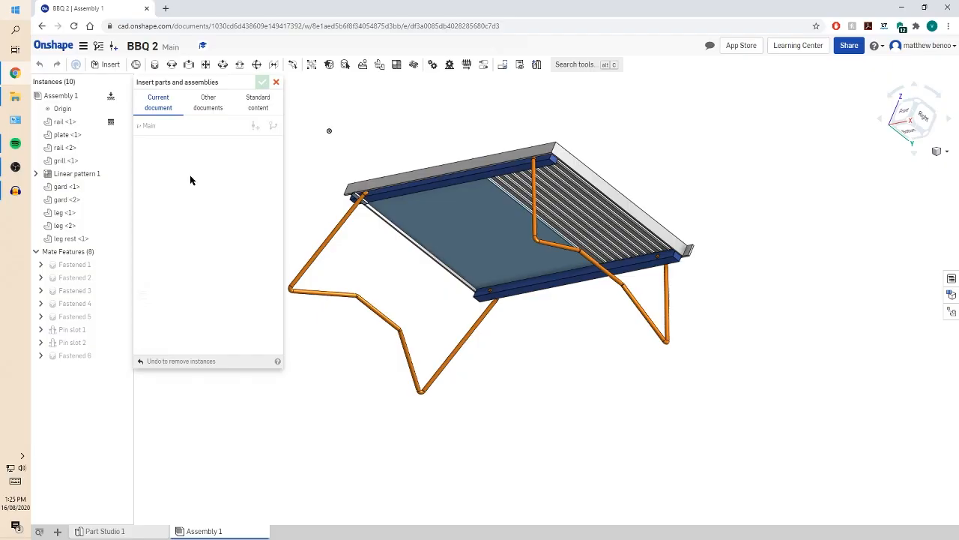
click(180, 287)
click(648, 163)
click(262, 82)
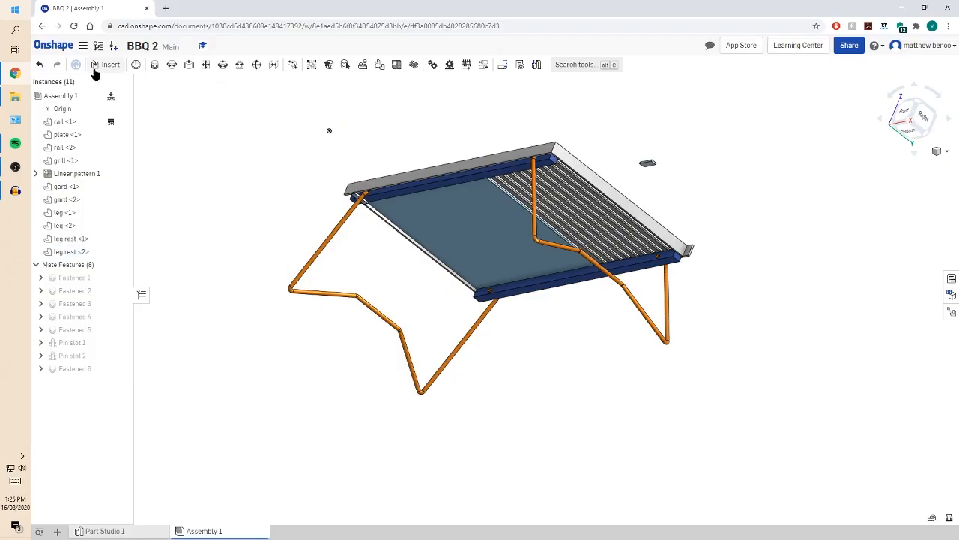
Fasten the second leg rest to the first rail's corner at the grill end and reorient its secondary axis
click(155, 65)
scroll(700, 175, up, 5)
scroll(581, 153, up, 3)
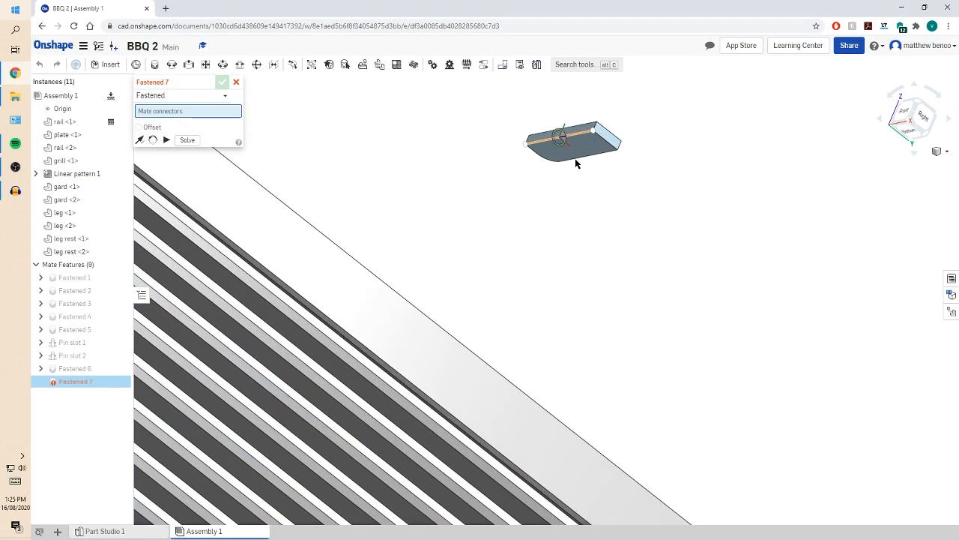
click(592, 133)
scroll(593, 134, down, 5)
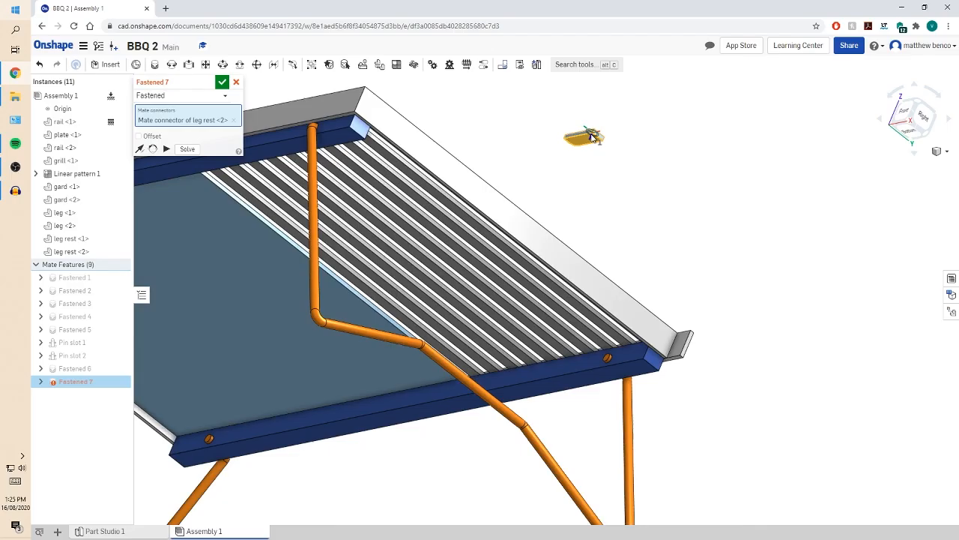
click(347, 142)
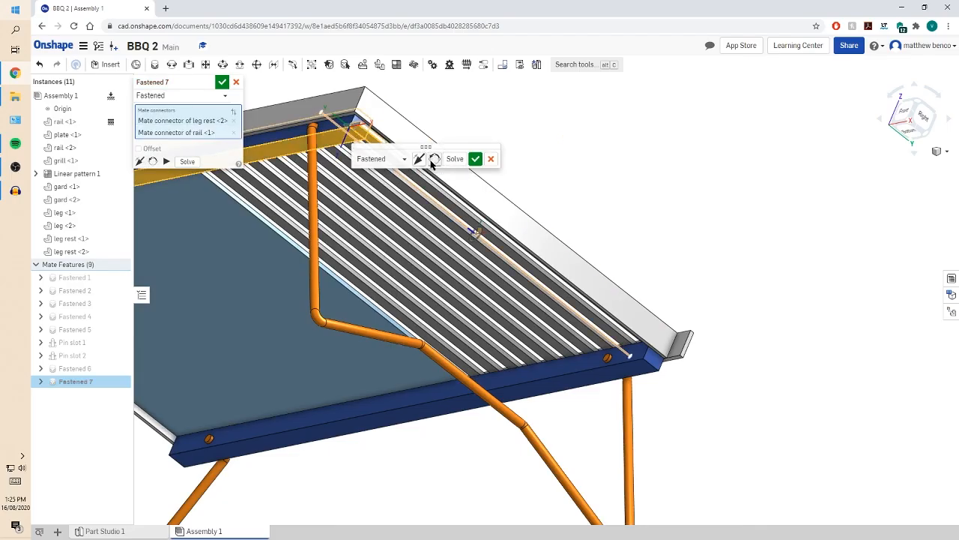
click(434, 160)
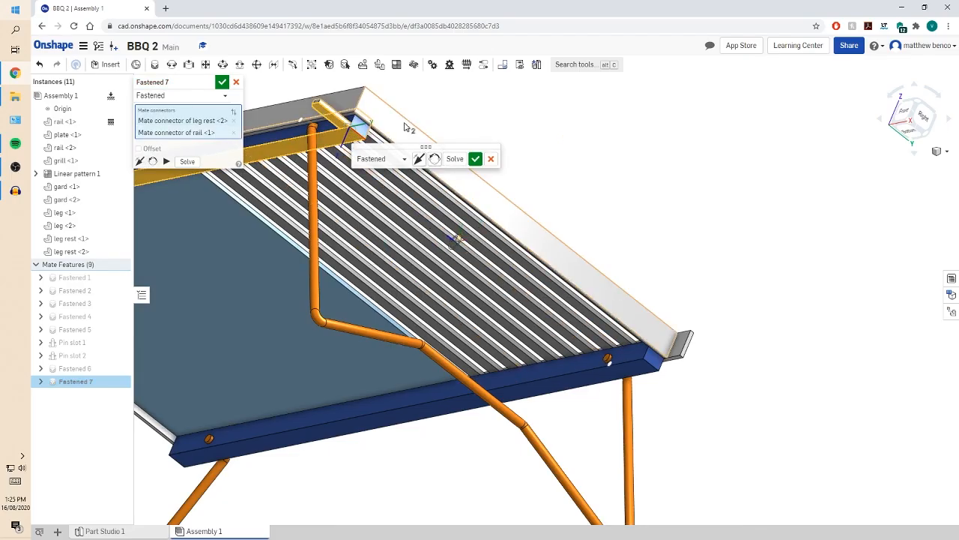
Offset the second leg rest's mate by 15 mm in X and 30 mm in Y, and accept it
click(138, 148)
scroll(339, 142, up, 3)
scroll(340, 142, up, 2)
click(197, 161)
text(1)
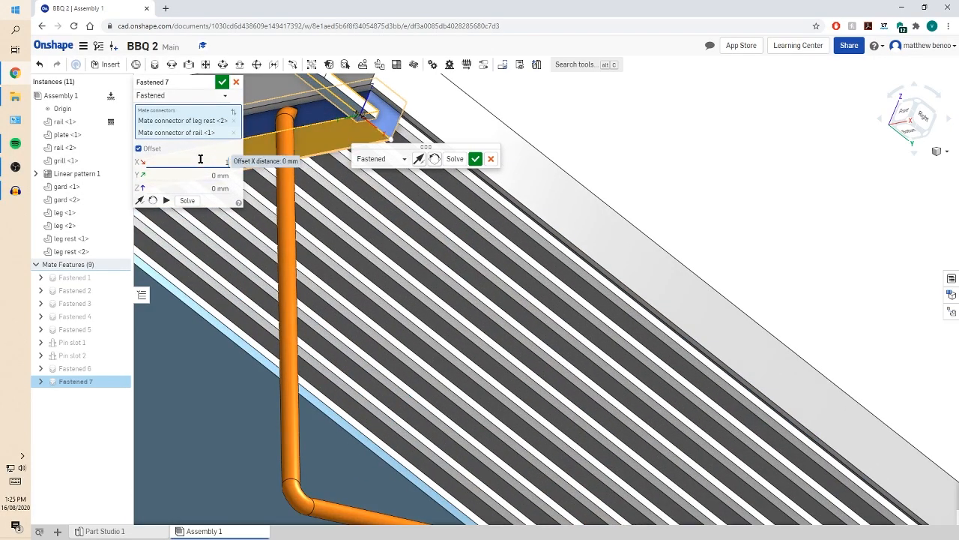
text(5)
key(Tab)
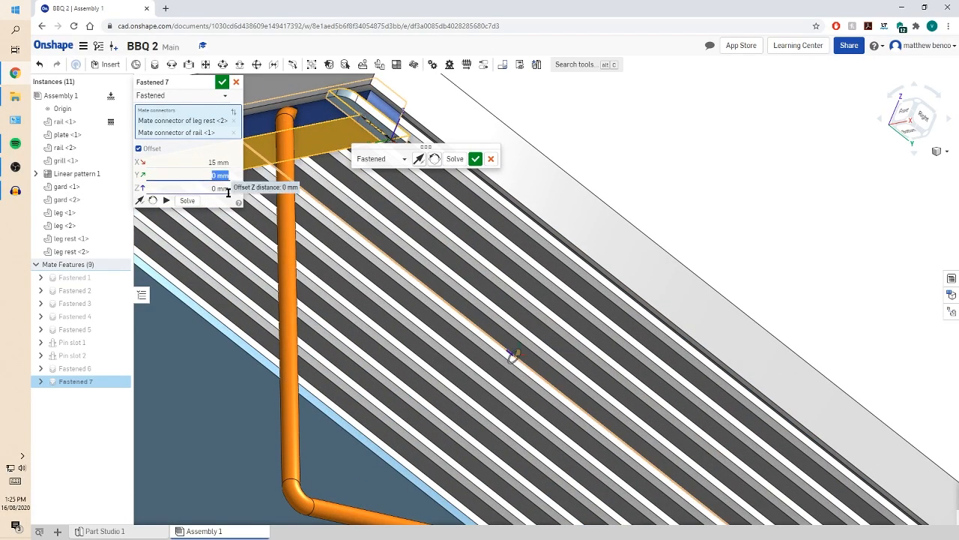
scroll(578, 140, down, 5)
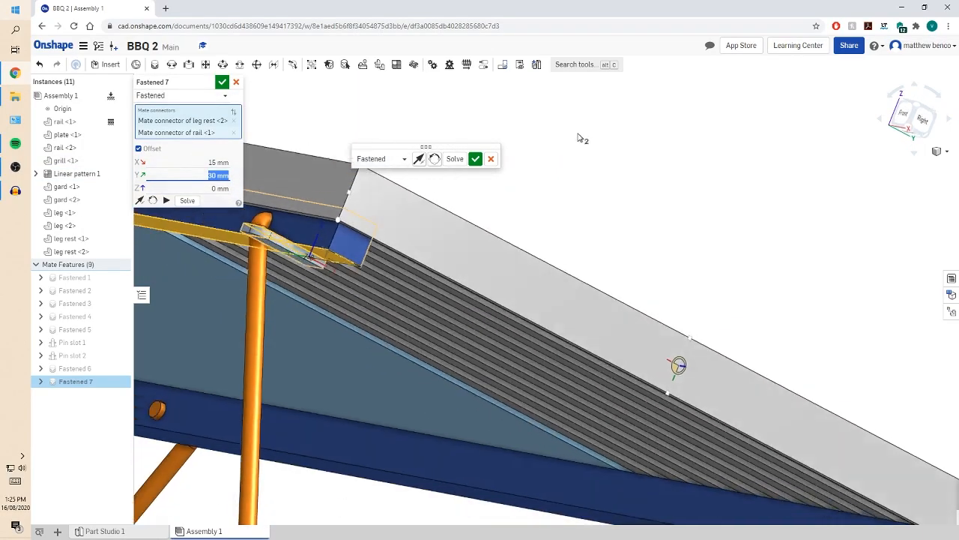
click(475, 159)
Insert a third leg rest from Part Studio 1 near the grill end, with the assembly viewed from the back
scroll(285, 371, down, 3)
right_drag(285, 371, 230, 224)
click(110, 65)
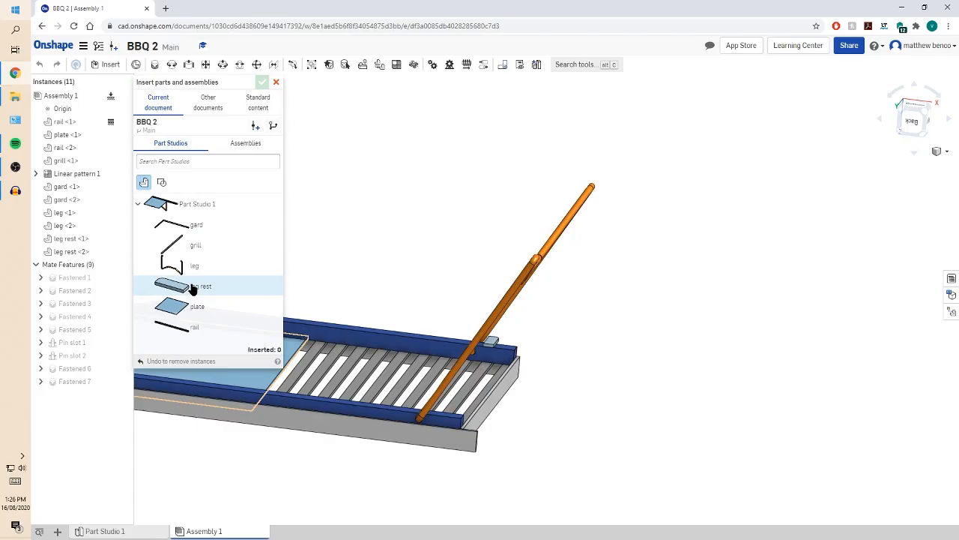
click(197, 285)
Fasten the third leg rest to the second rail's corner at the grill end and rotate it outward across the rail
click(154, 65)
scroll(697, 387, up, 3)
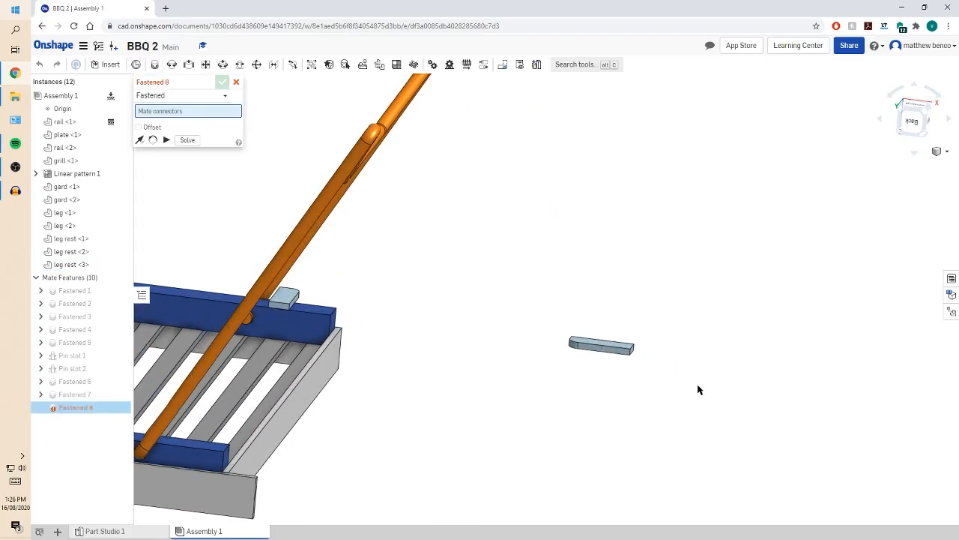
right_drag(698, 387, 467, 317)
click(654, 150)
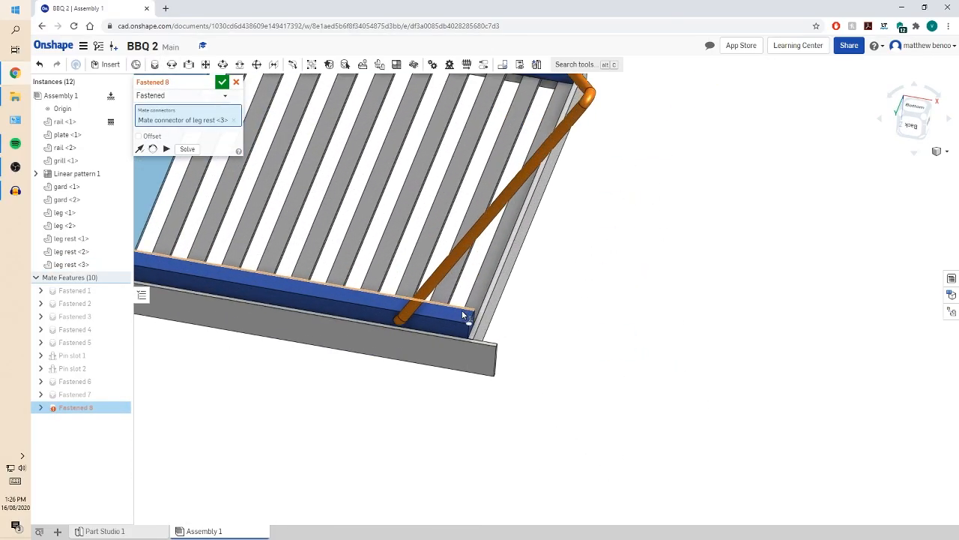
click(466, 322)
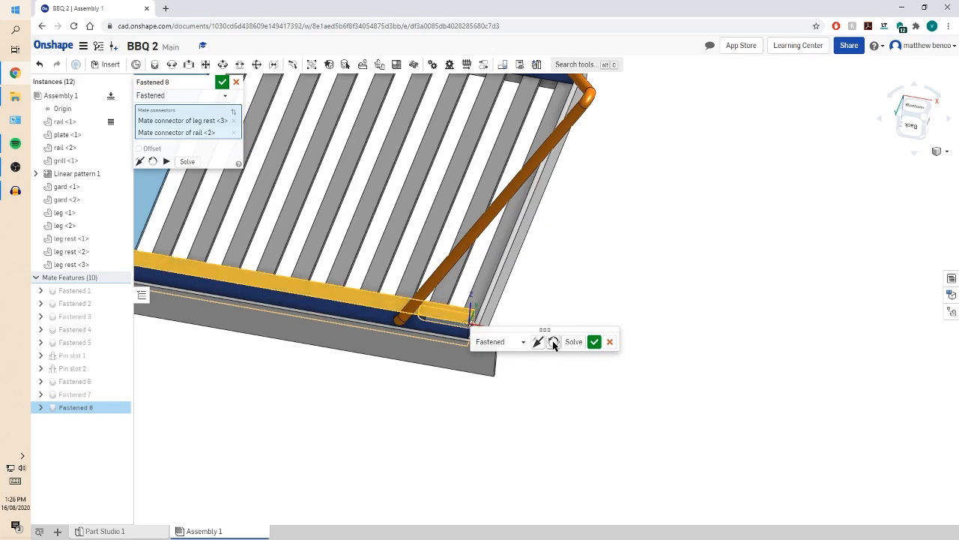
Offset the third leg rest's mate by 15 mm in X, 30 mm in Y and 3 mm in Z
click(139, 148)
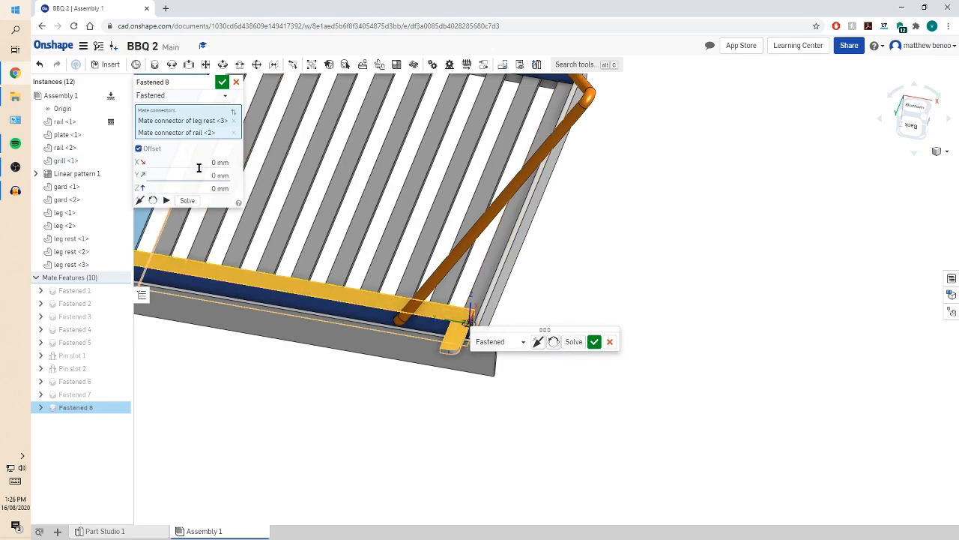
click(207, 188)
text(3)
click(210, 174)
text(15)
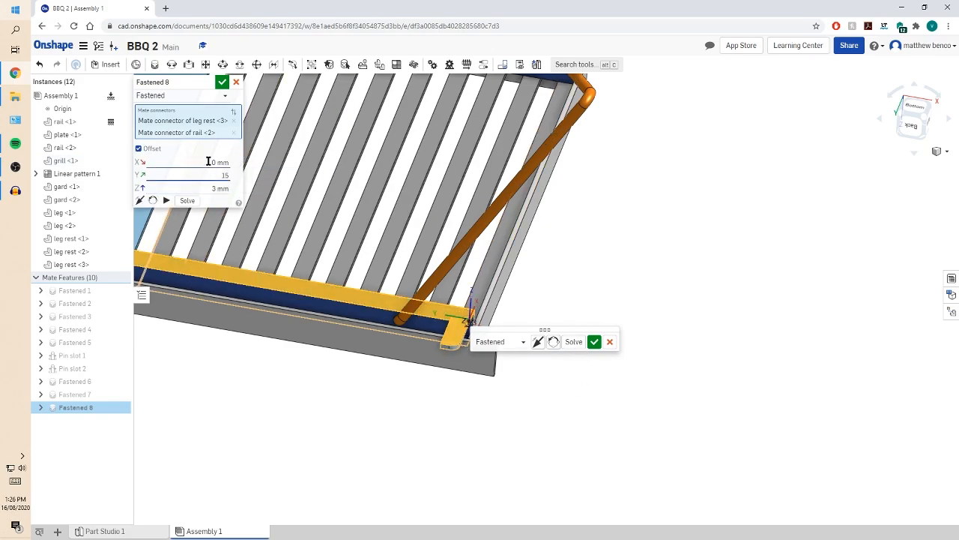
click(209, 162)
click(215, 176)
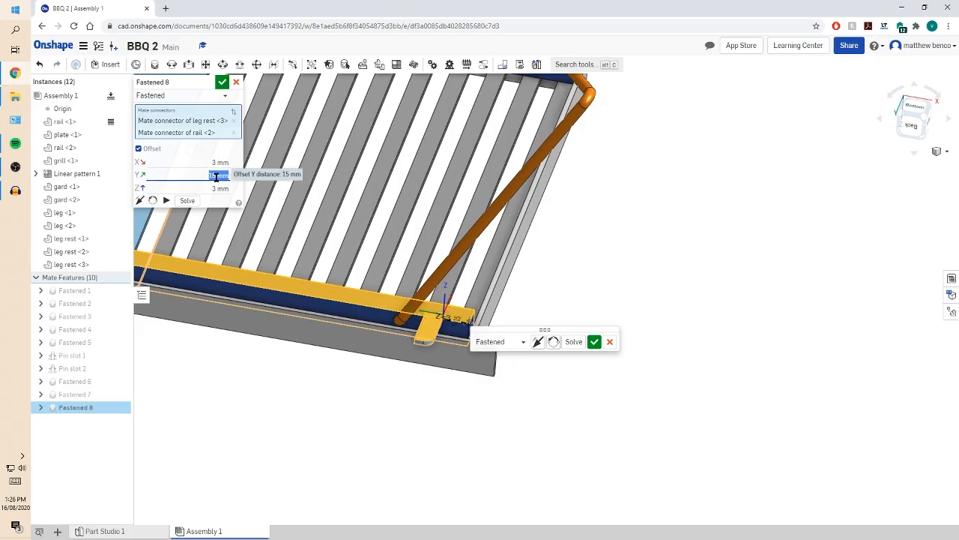
text(30)
click(218, 162)
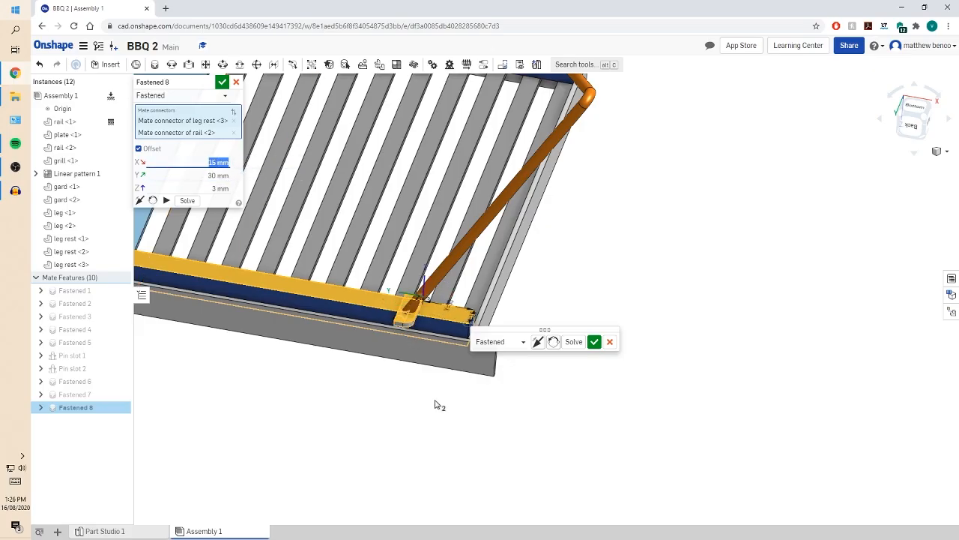
Set the Y offset of the third leg rest's fastened mate to 20 mm and accept it
scroll(432, 416, down, 2)
right_drag(433, 415, 350, 293)
key(Tab)
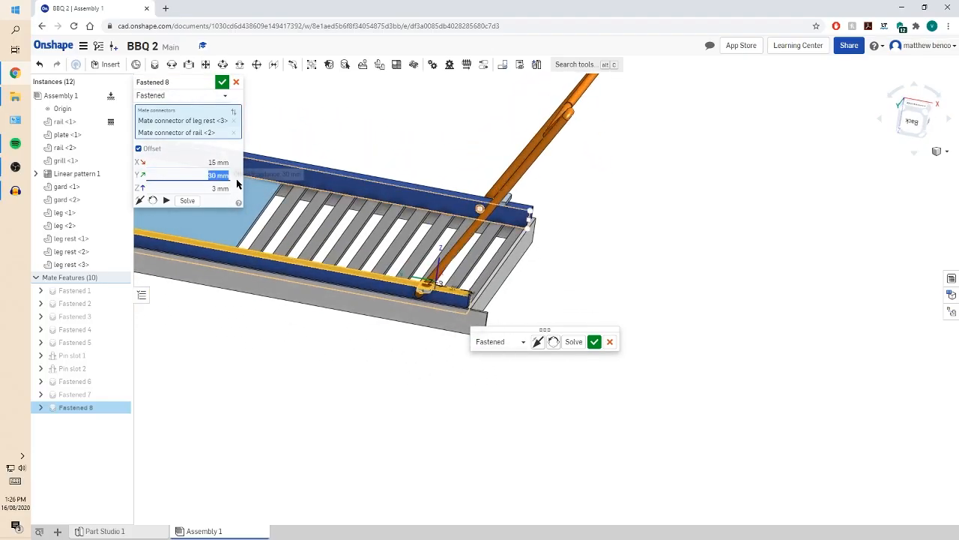
key(Return)
right_drag(425, 337, 489, 377)
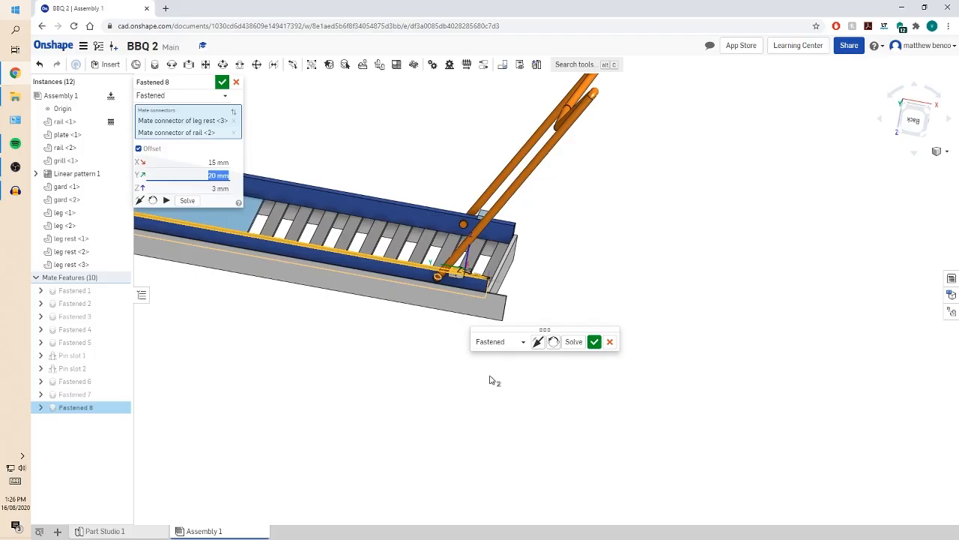
click(224, 84)
Insert a fourth leg rest from Part Studio 1 beside the plate end of the assembly
scroll(286, 282, down, 4)
middle_drag(283, 231, 585, 312)
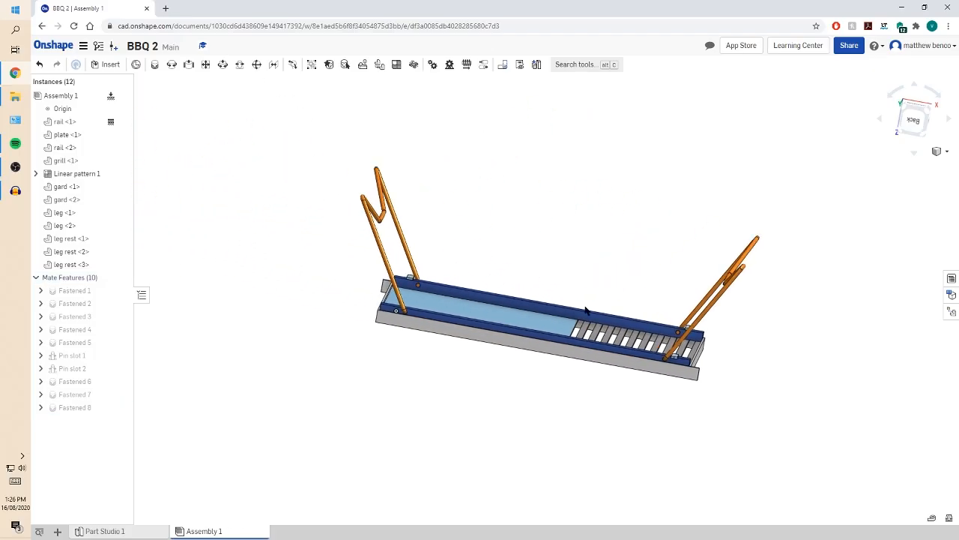
scroll(408, 343, up, 4)
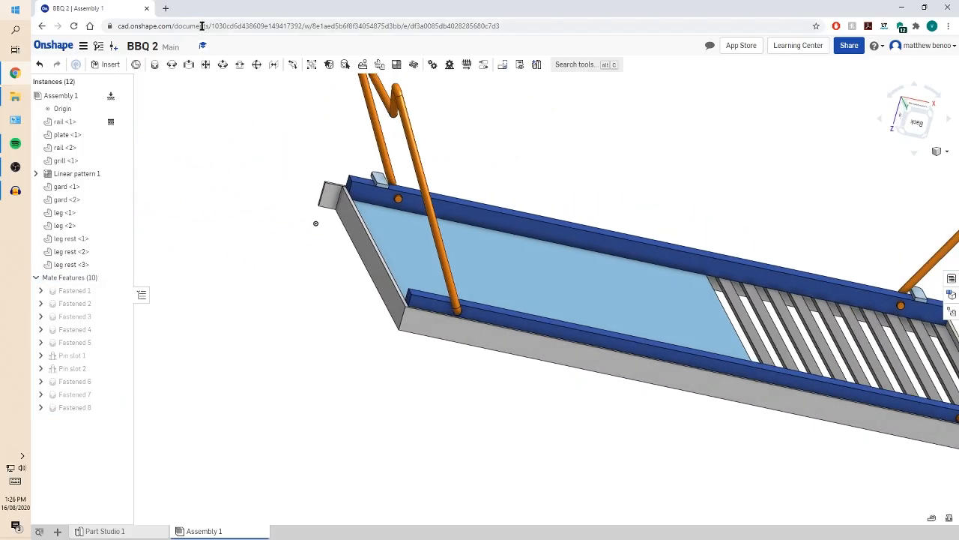
click(105, 65)
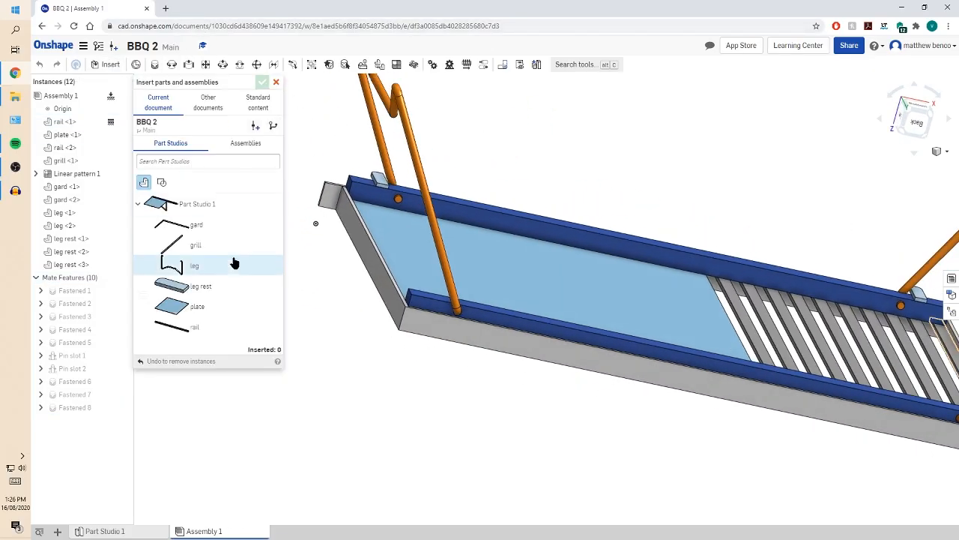
click(200, 287)
click(342, 377)
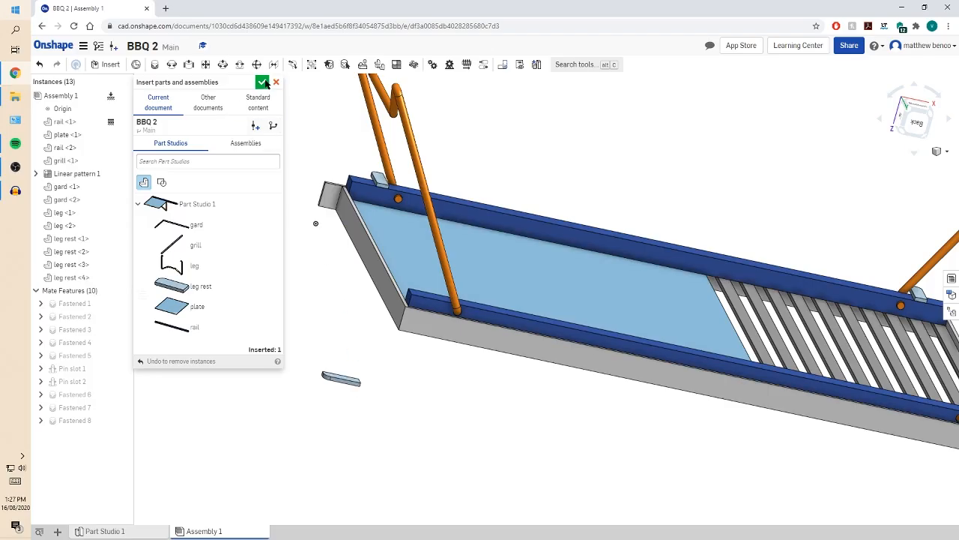
click(263, 82)
right_drag(346, 310, 345, 311)
Fasten the fourth leg rest to the second rail's corner at the plate end and rotate it outward across the rail
click(155, 66)
scroll(411, 443, up, 4)
right_drag(409, 437, 352, 336)
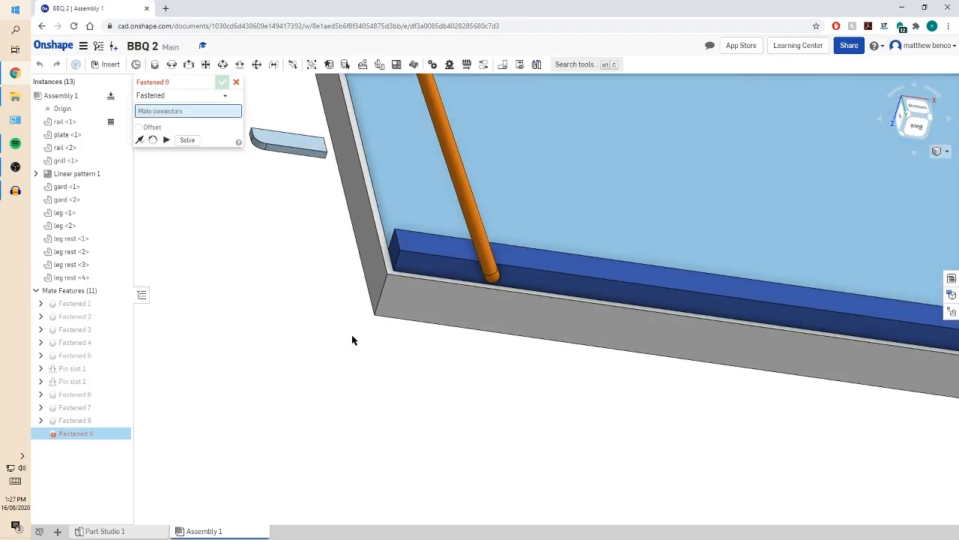
click(315, 142)
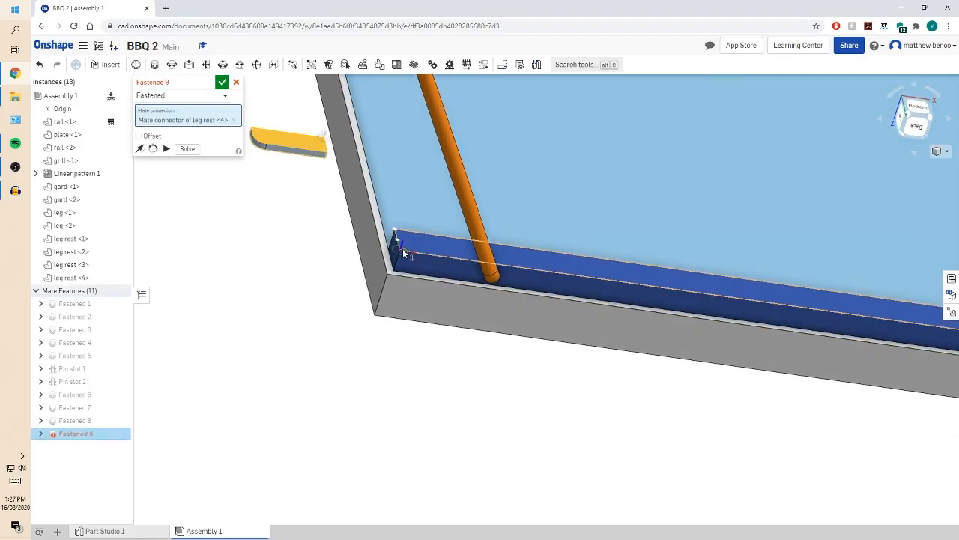
click(403, 248)
click(491, 270)
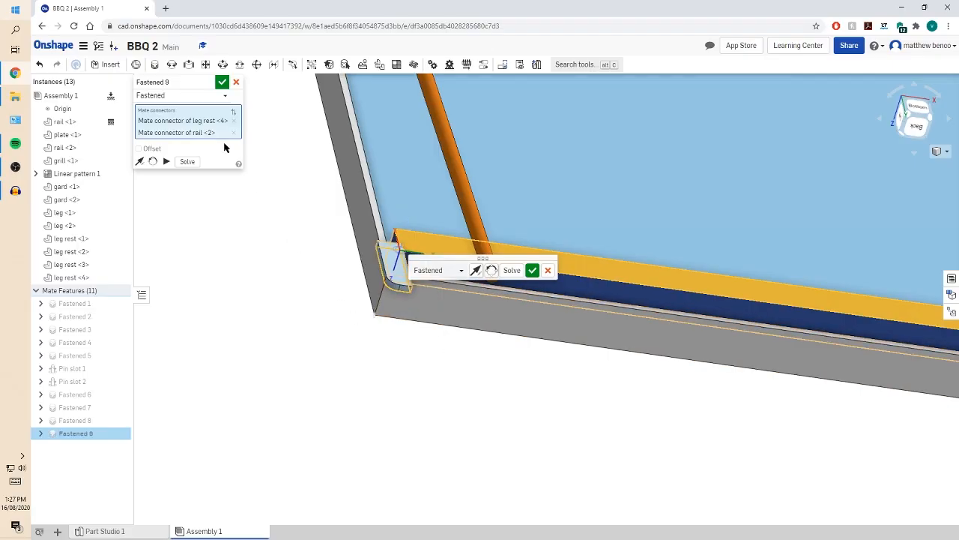
Offset the fourth leg rest's mate by 15 mm in X and 30 mm in Y, and accept it
click(138, 148)
click(176, 177)
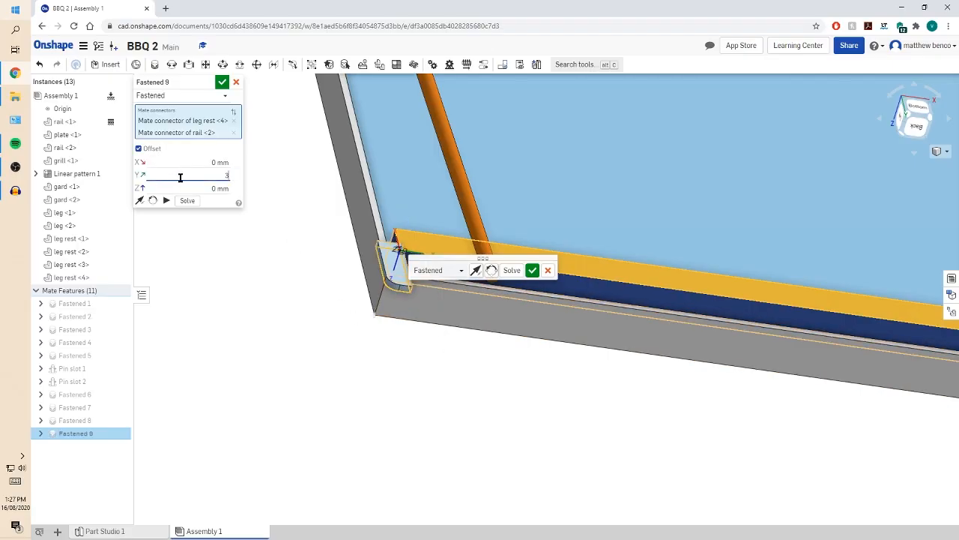
click(206, 160)
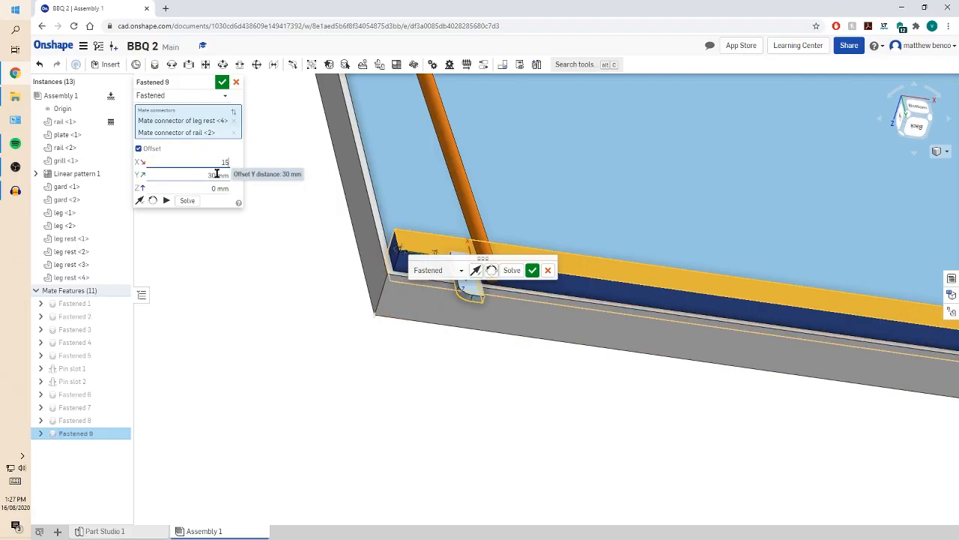
text(15)
key(Return)
drag(482, 259, 665, 167)
click(222, 83)
Examine the legs and leg rests of the assembled BBQ from the back and from an angled front view
scroll(630, 309, down, 6)
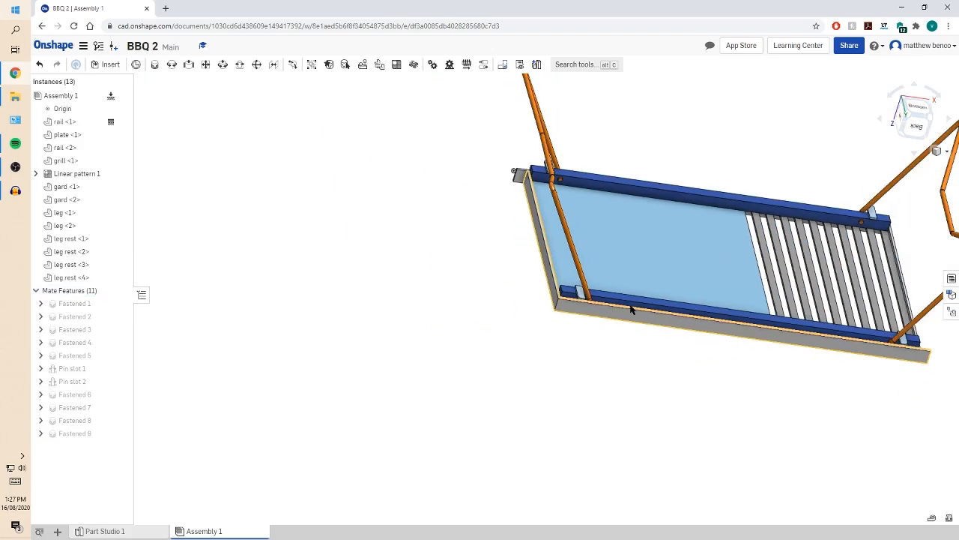
click(921, 129)
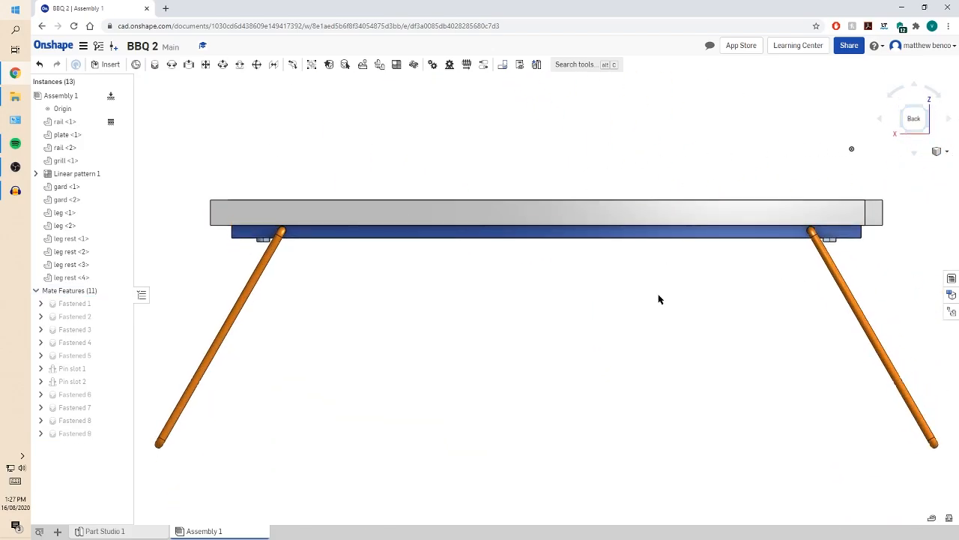
right_drag(659, 298, 512, 143)
scroll(620, 302, down, 3)
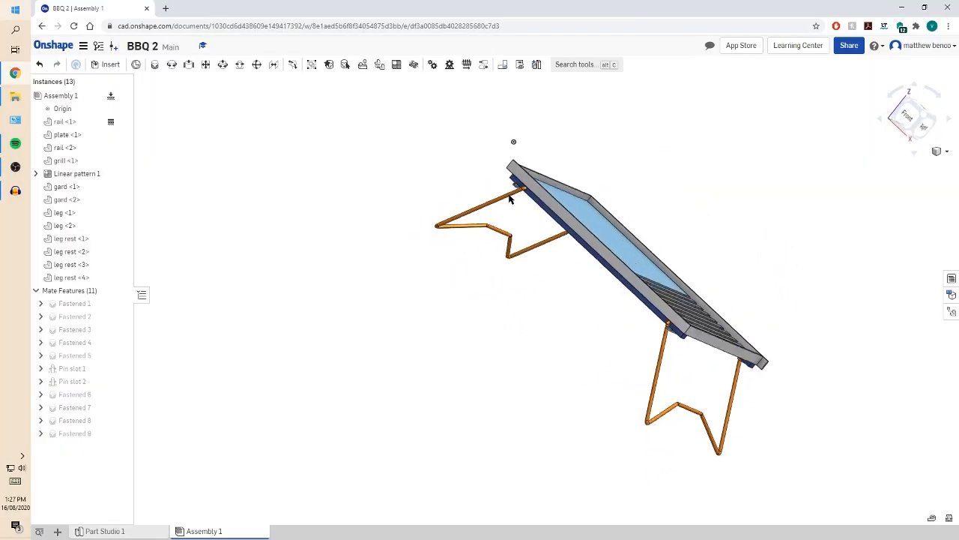